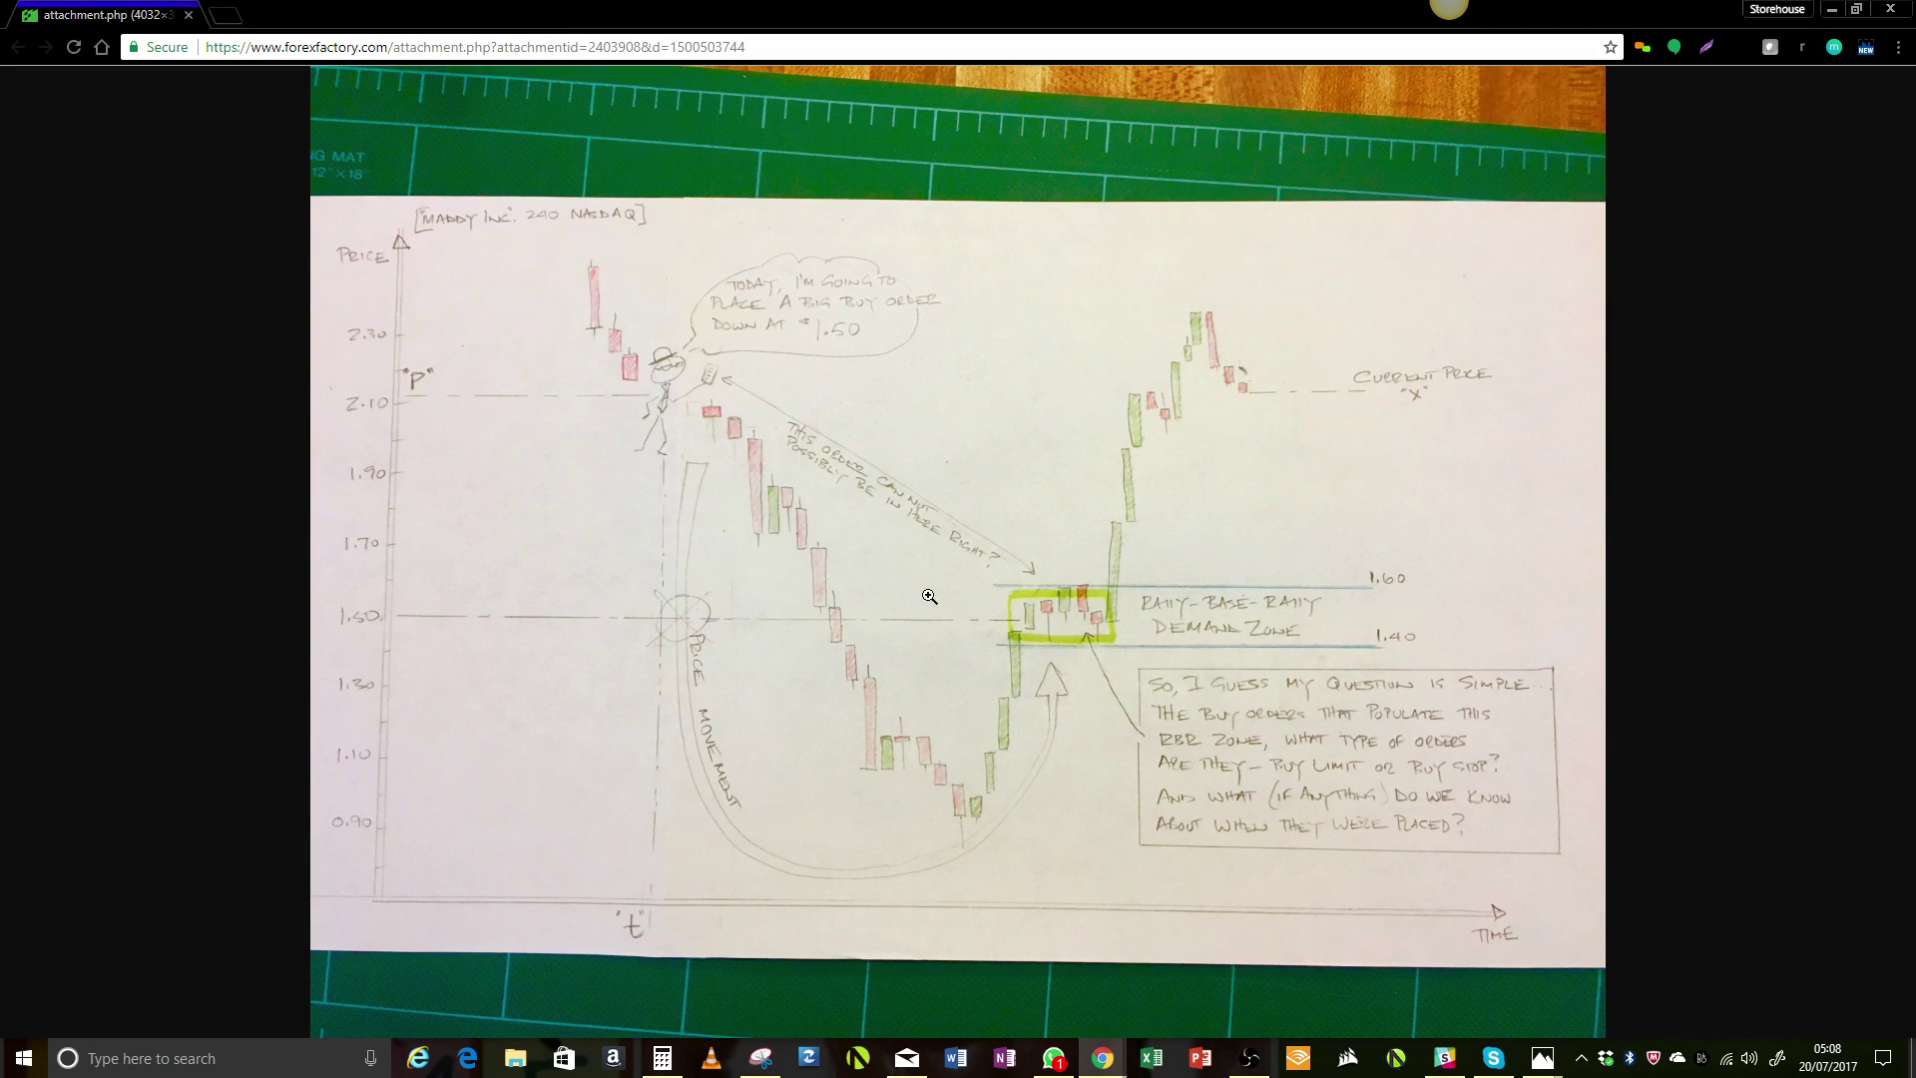
- Close the Rally-Base-Rally sketch attachment and bring up the CADJPY daily chart in TradingView
{"action": "left_click", "coordinate": [188, 15]}
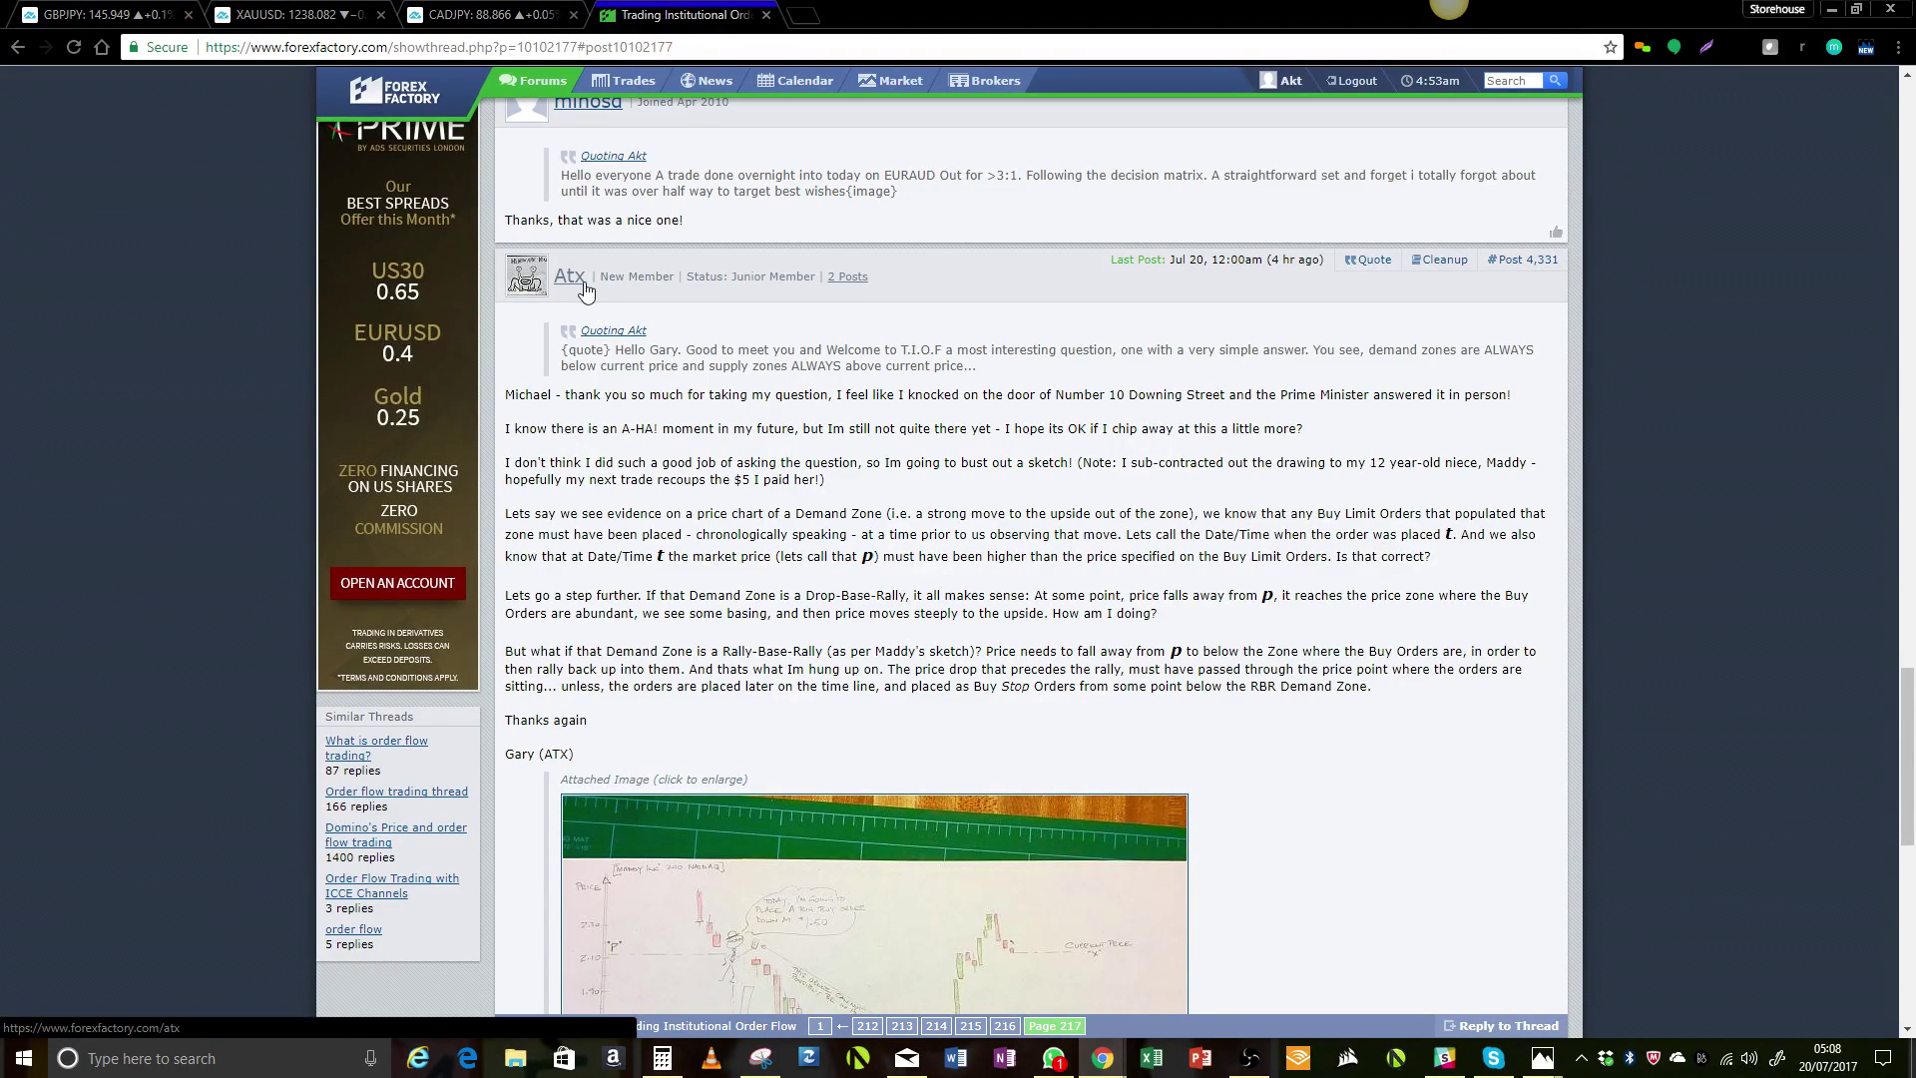
{"action": "scroll", "coordinate": [1004, 574], "scroll_direction": "up", "scroll_amount": 5}
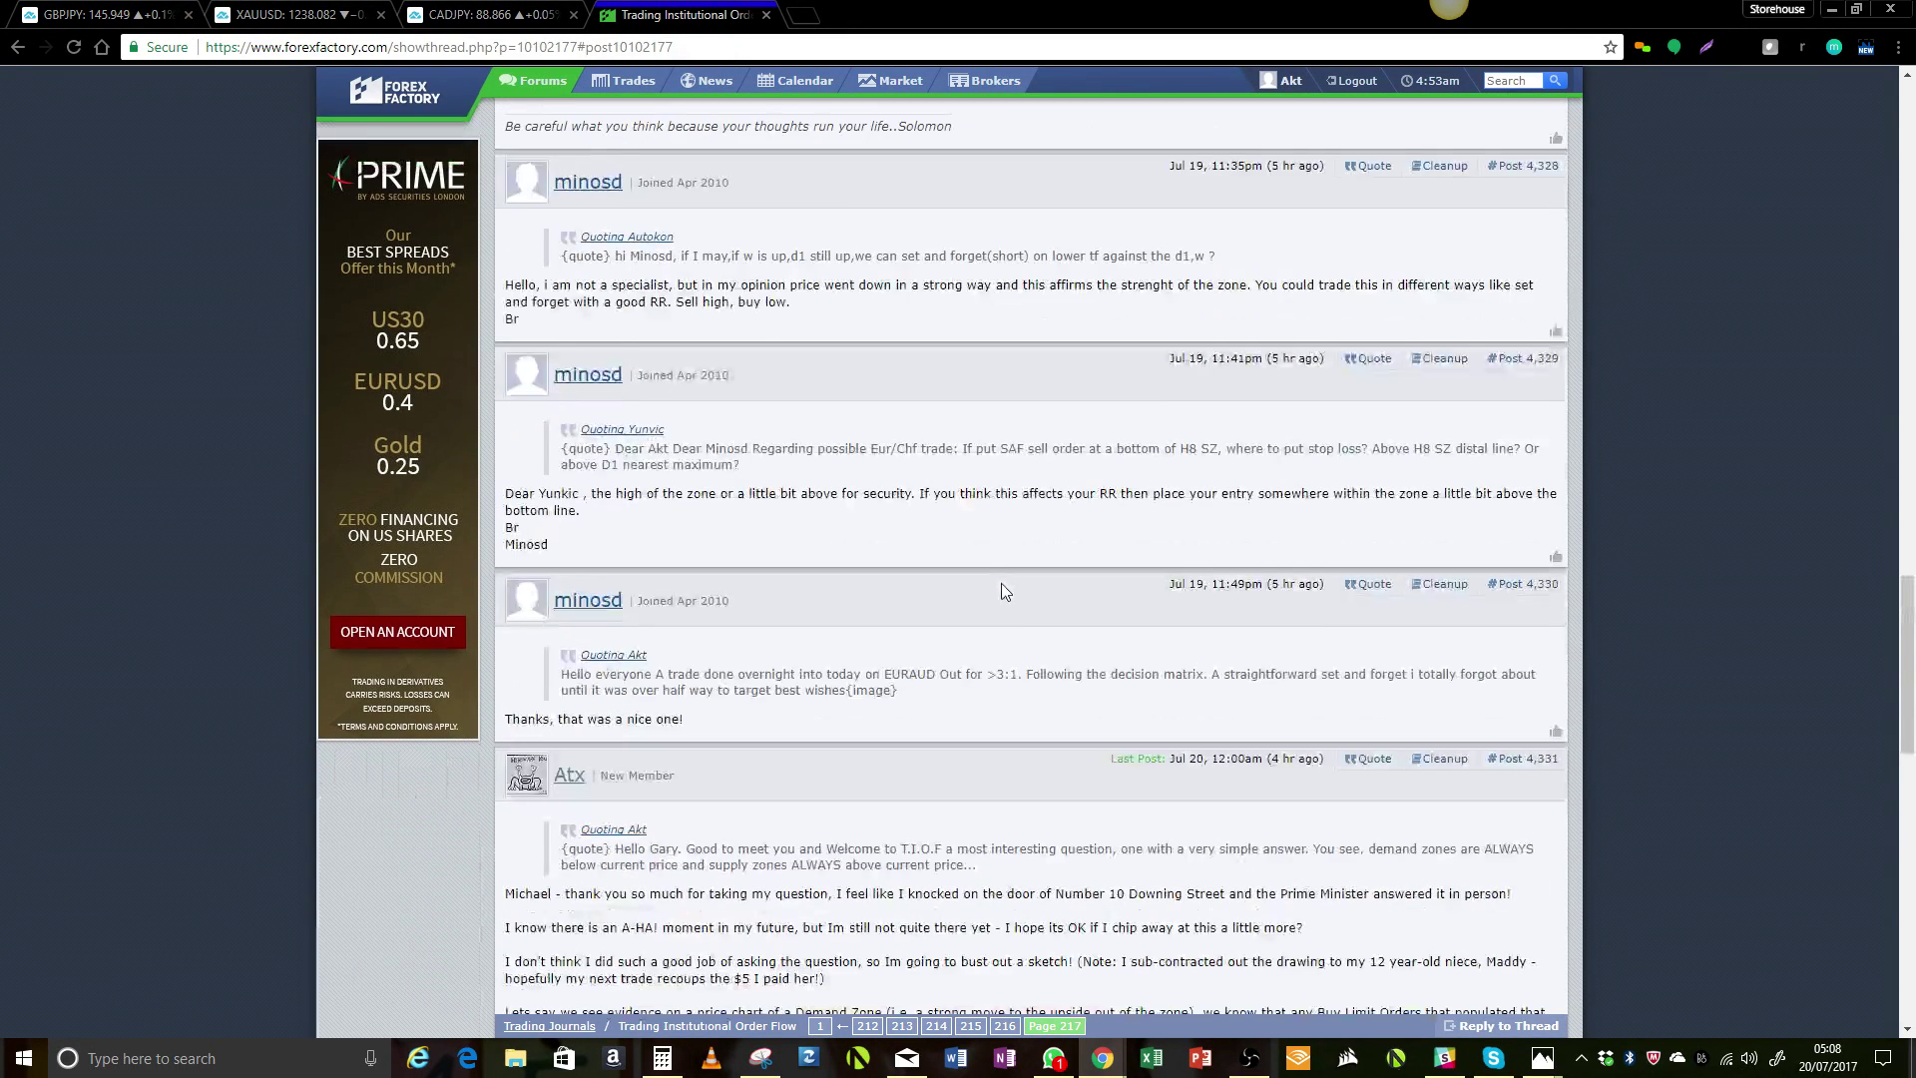
{"action": "scroll", "coordinate": [1002, 582], "scroll_direction": "down", "scroll_amount": 3}
{"action": "scroll", "coordinate": [1002, 583], "scroll_direction": "up", "scroll_amount": 1}
{"action": "left_click", "coordinate": [477, 18]}
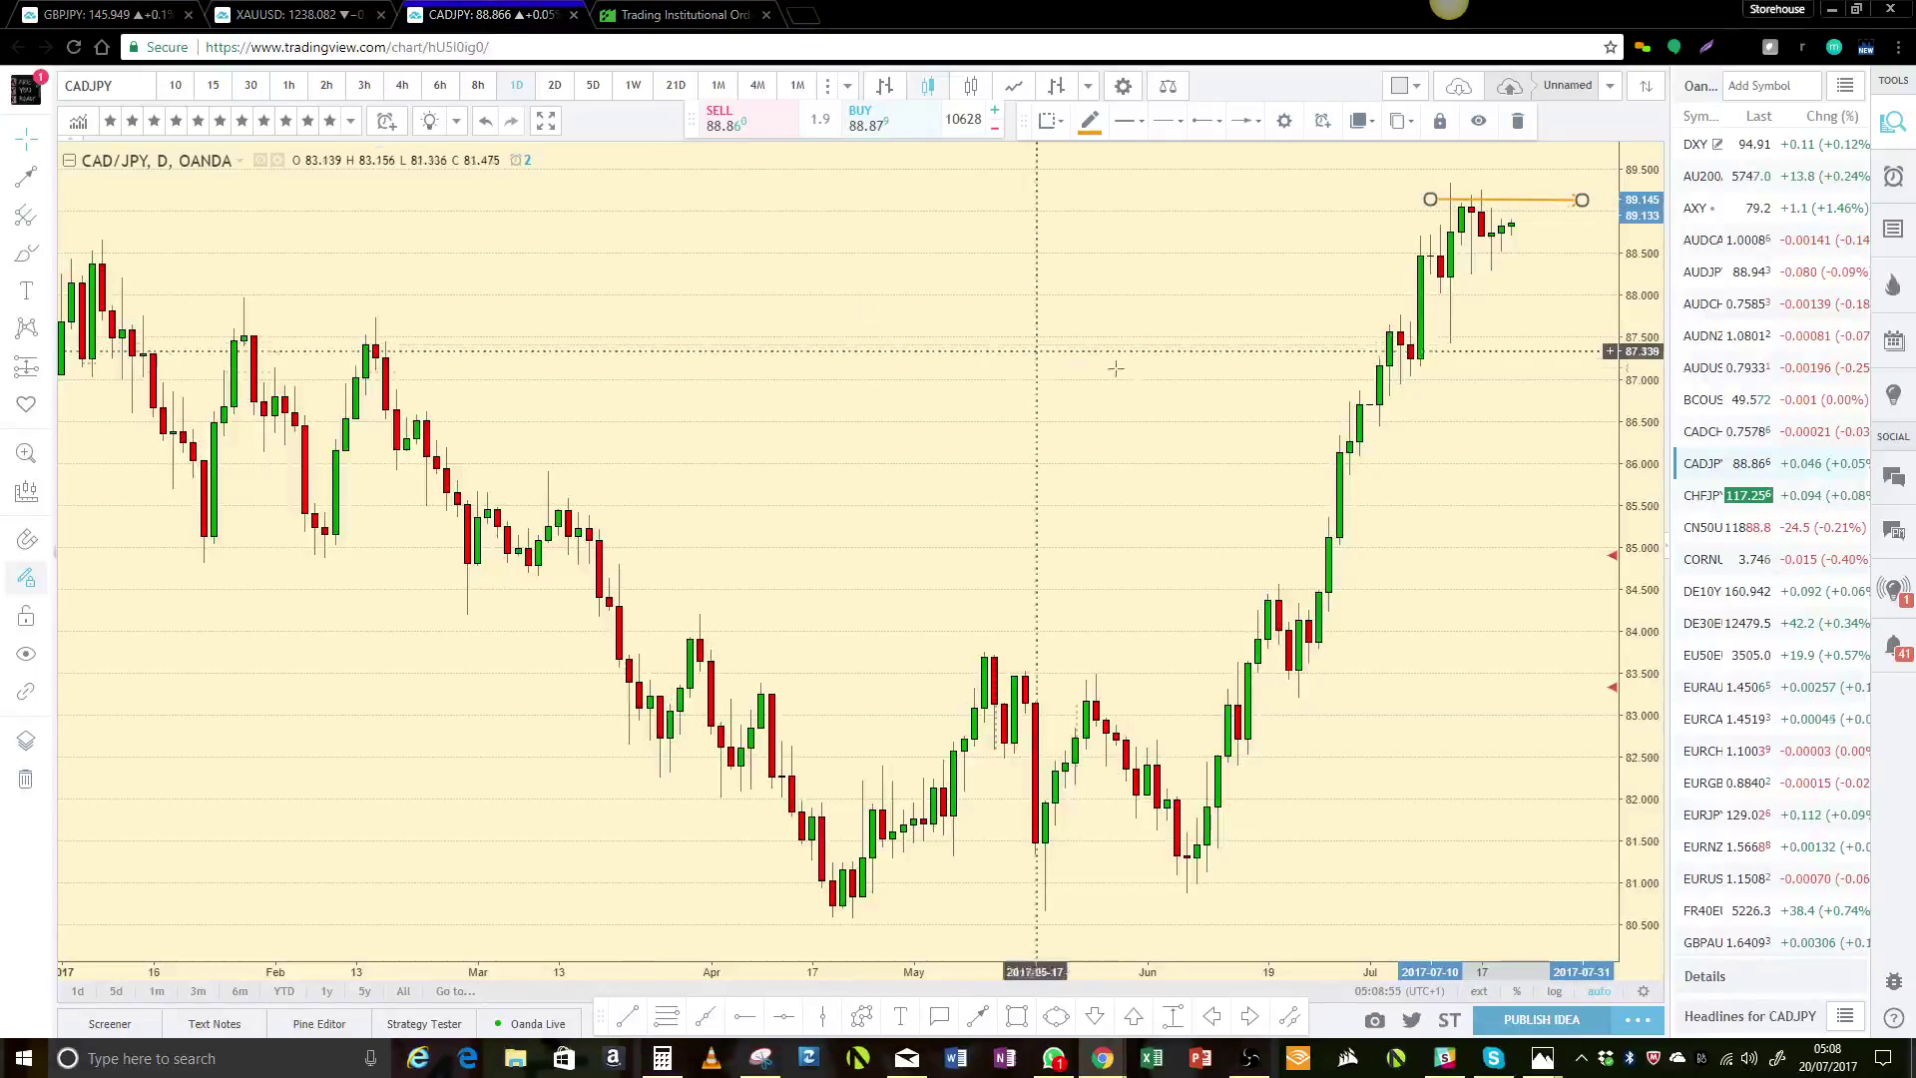
- Remove all drawing tools from the CAD/JPY chart, clearing the old orange line
{"action": "right_click", "coordinate": [1168, 355]}
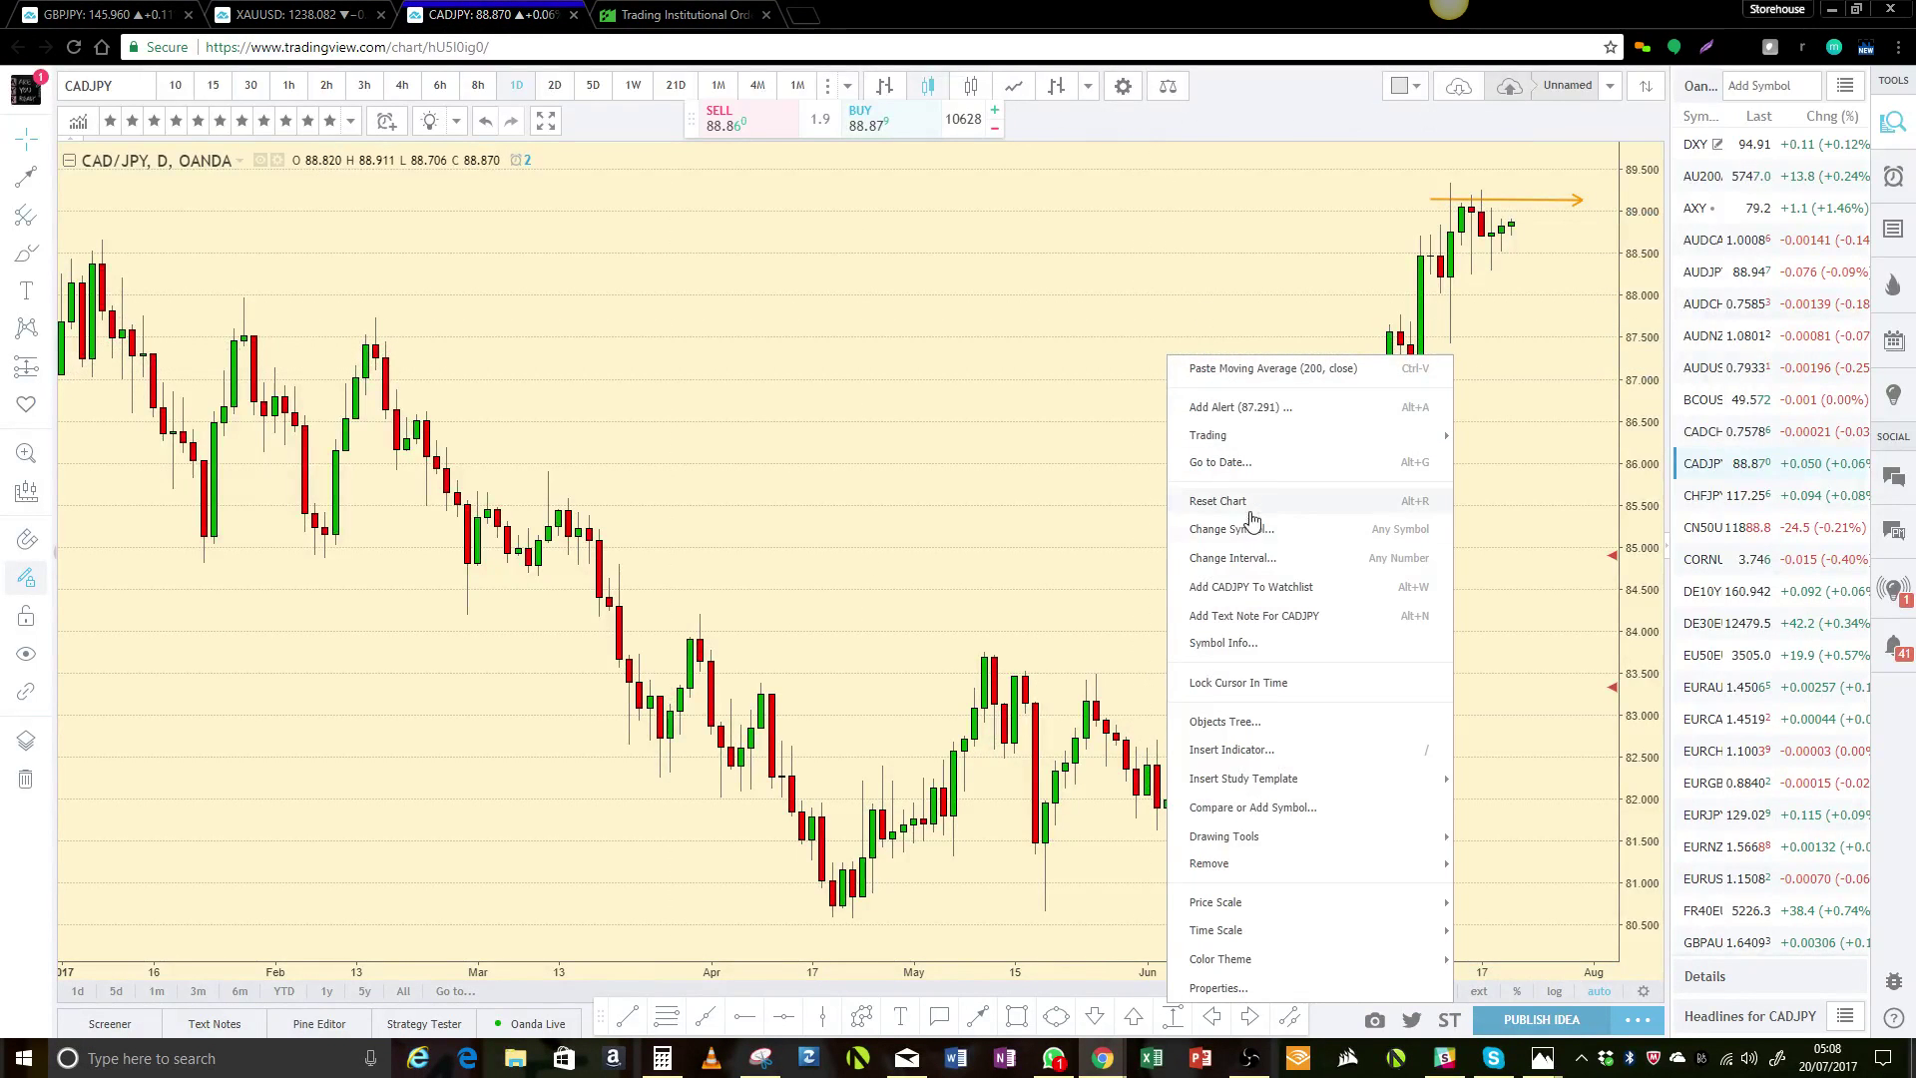
{"action": "mouse_move", "coordinate": [1241, 864]}
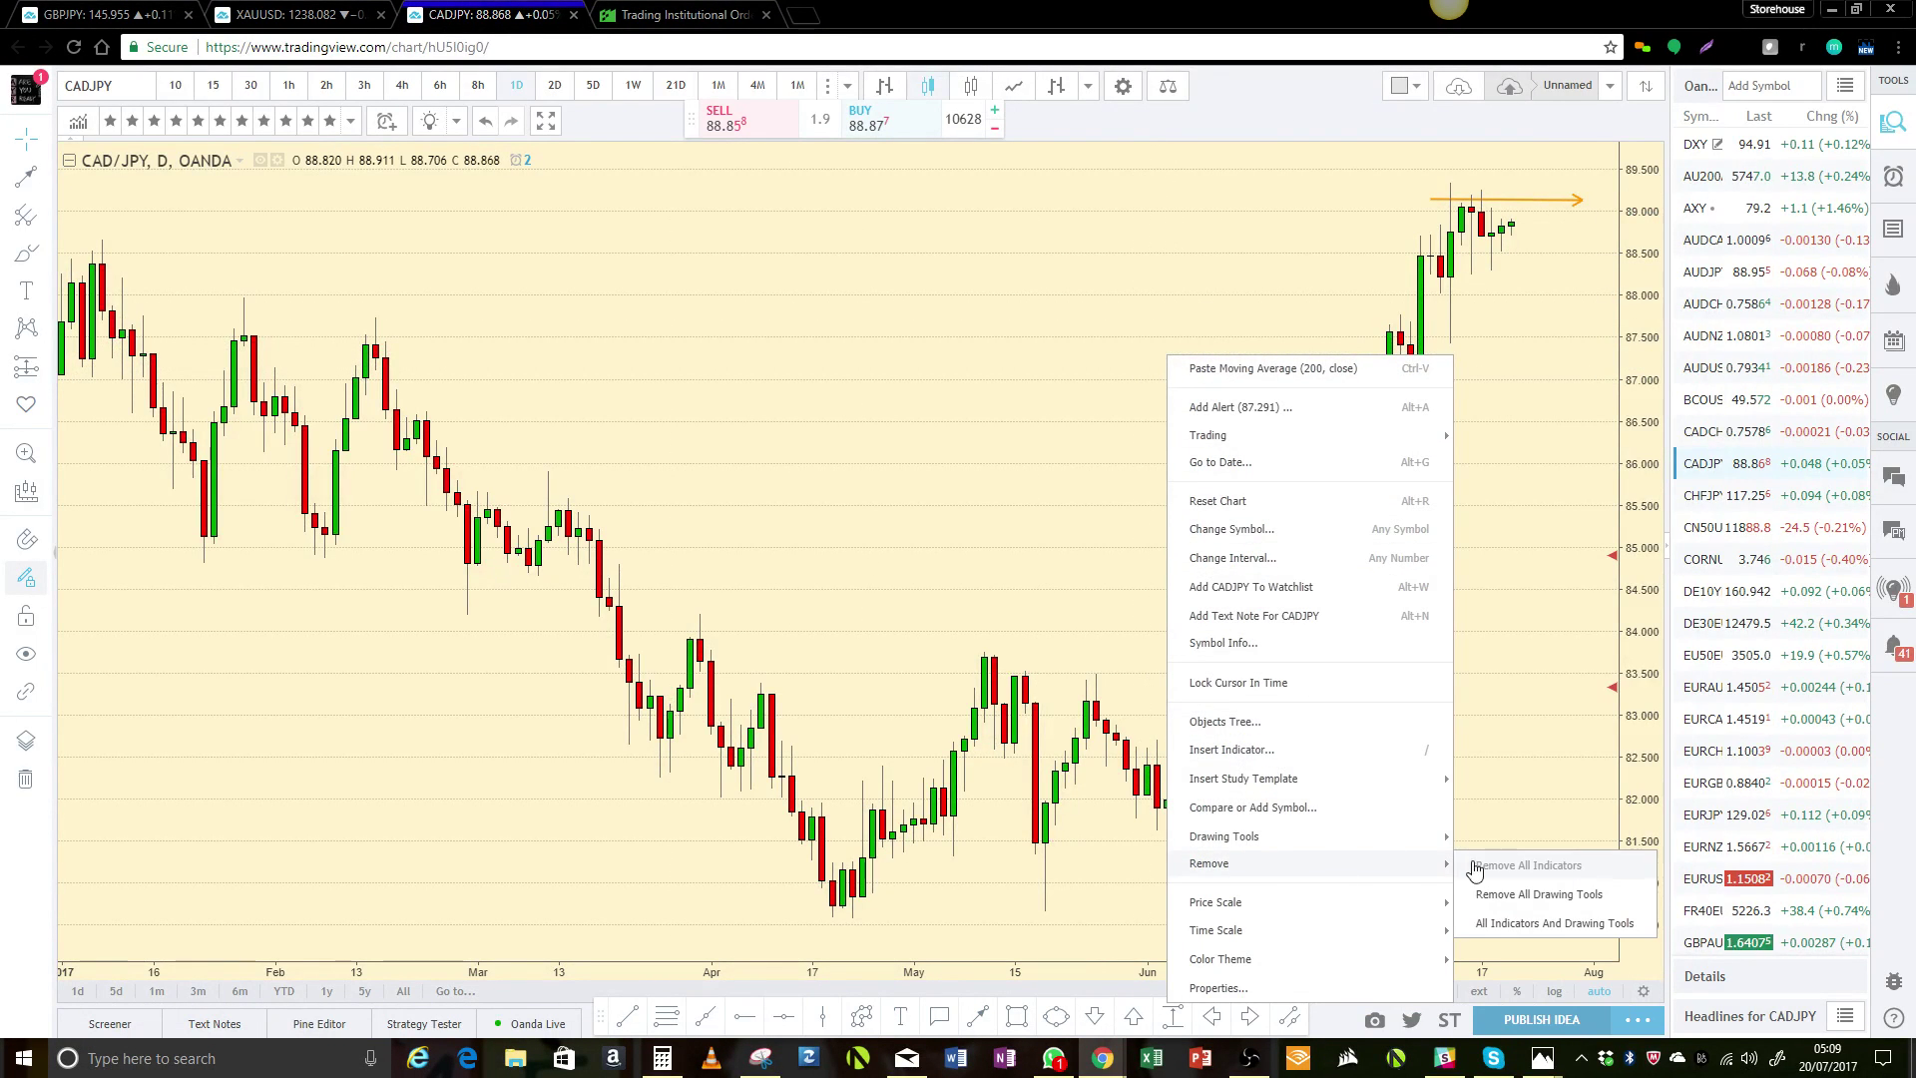
{"action": "left_click", "coordinate": [1508, 897]}
{"action": "scroll", "coordinate": [1168, 383], "scroll_direction": "down", "scroll_amount": 2}
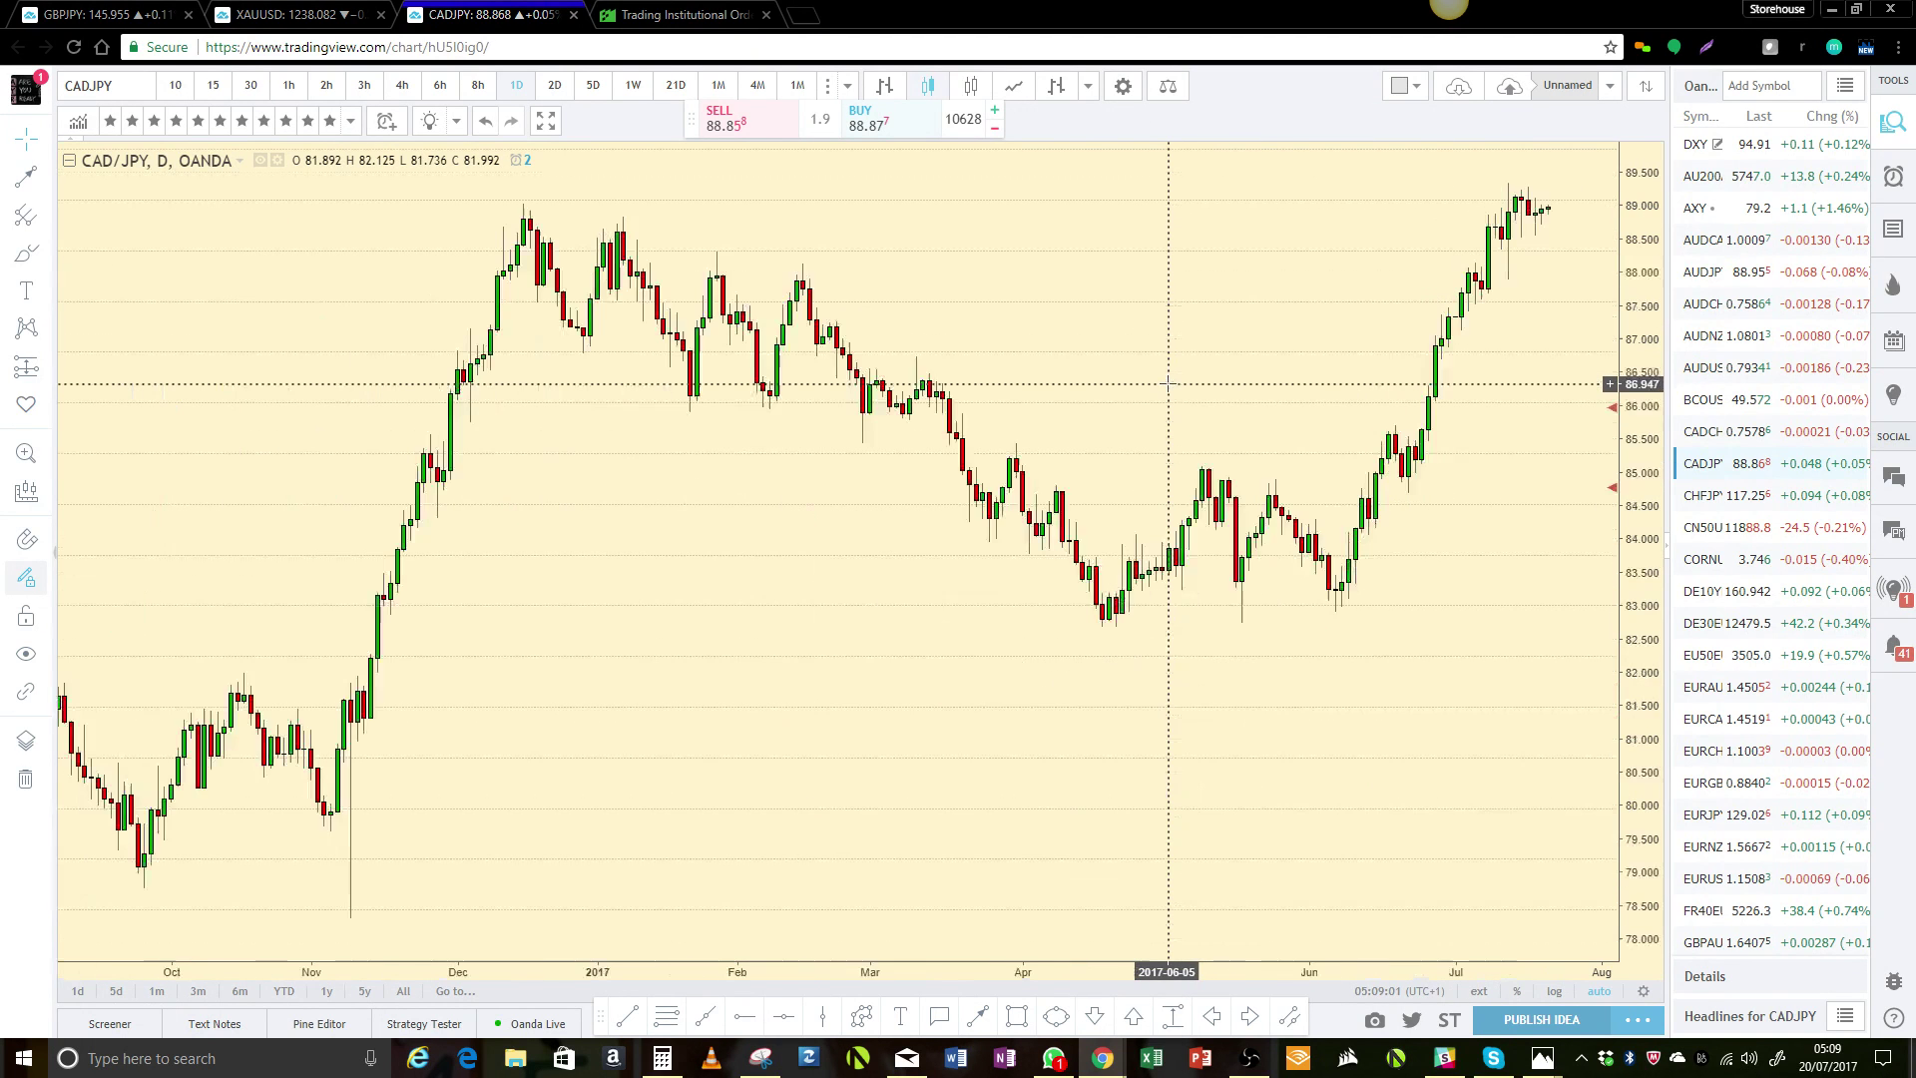
{"action": "scroll", "coordinate": [1169, 383], "scroll_direction": "up", "scroll_amount": 1}
{"action": "left_click_drag", "start_coordinate": [1163, 384], "coordinate": [885, 433]}
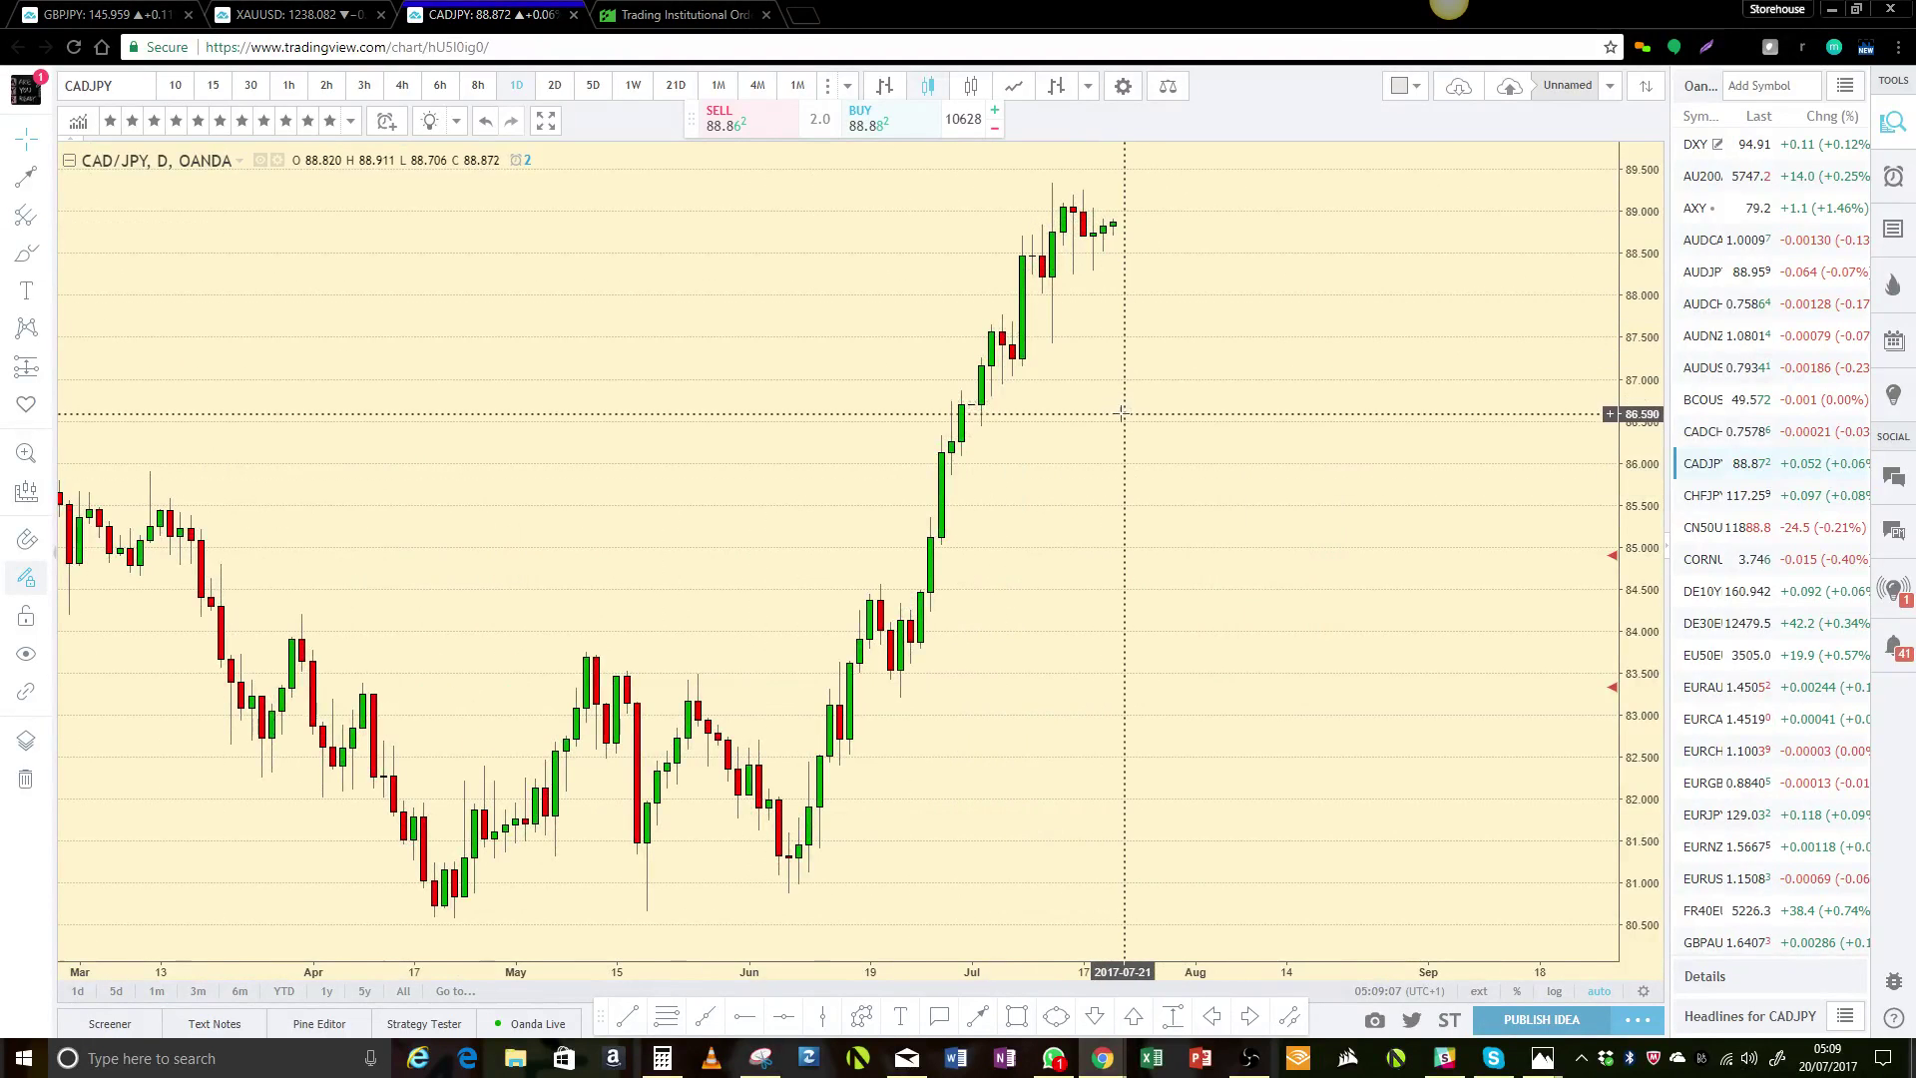
{"action": "scroll", "coordinate": [1108, 424], "scroll_direction": "down", "scroll_amount": 6}
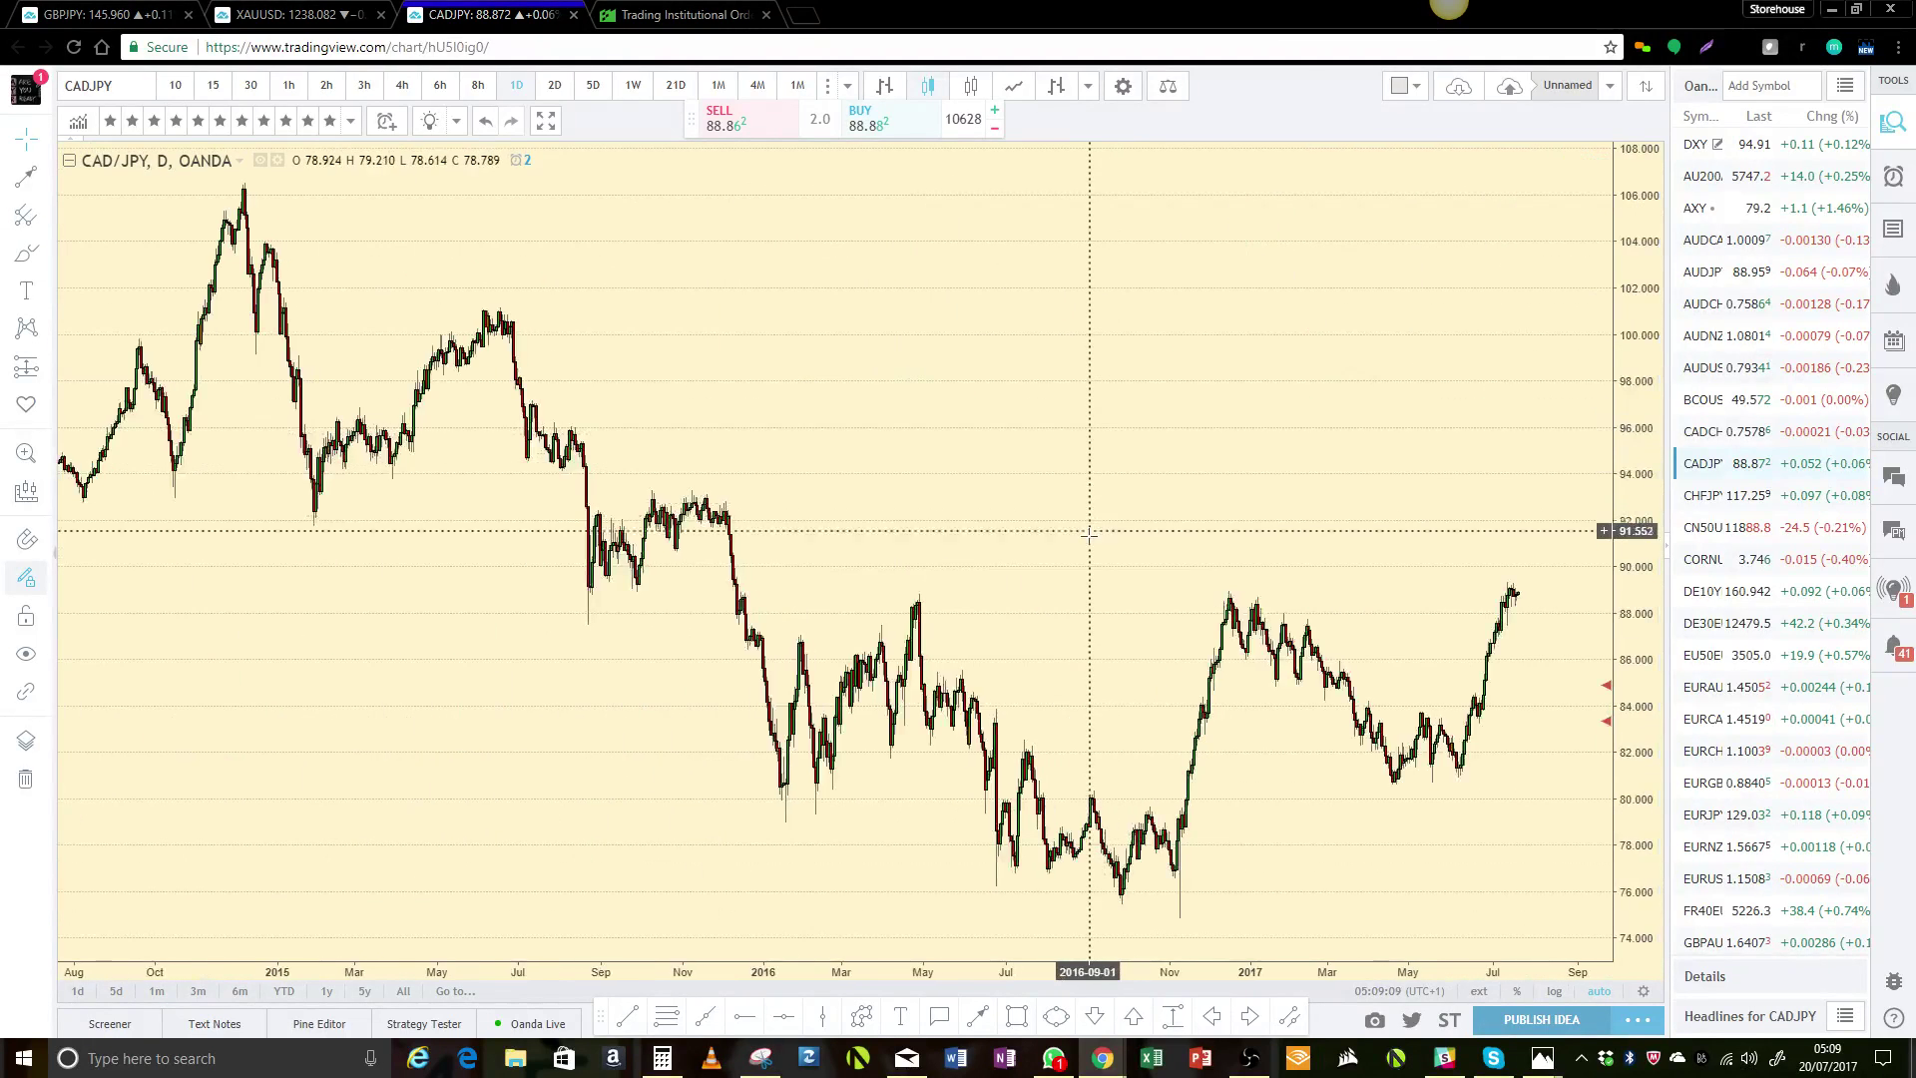
{"action": "scroll", "coordinate": [1108, 419], "scroll_direction": "up", "scroll_amount": 2}
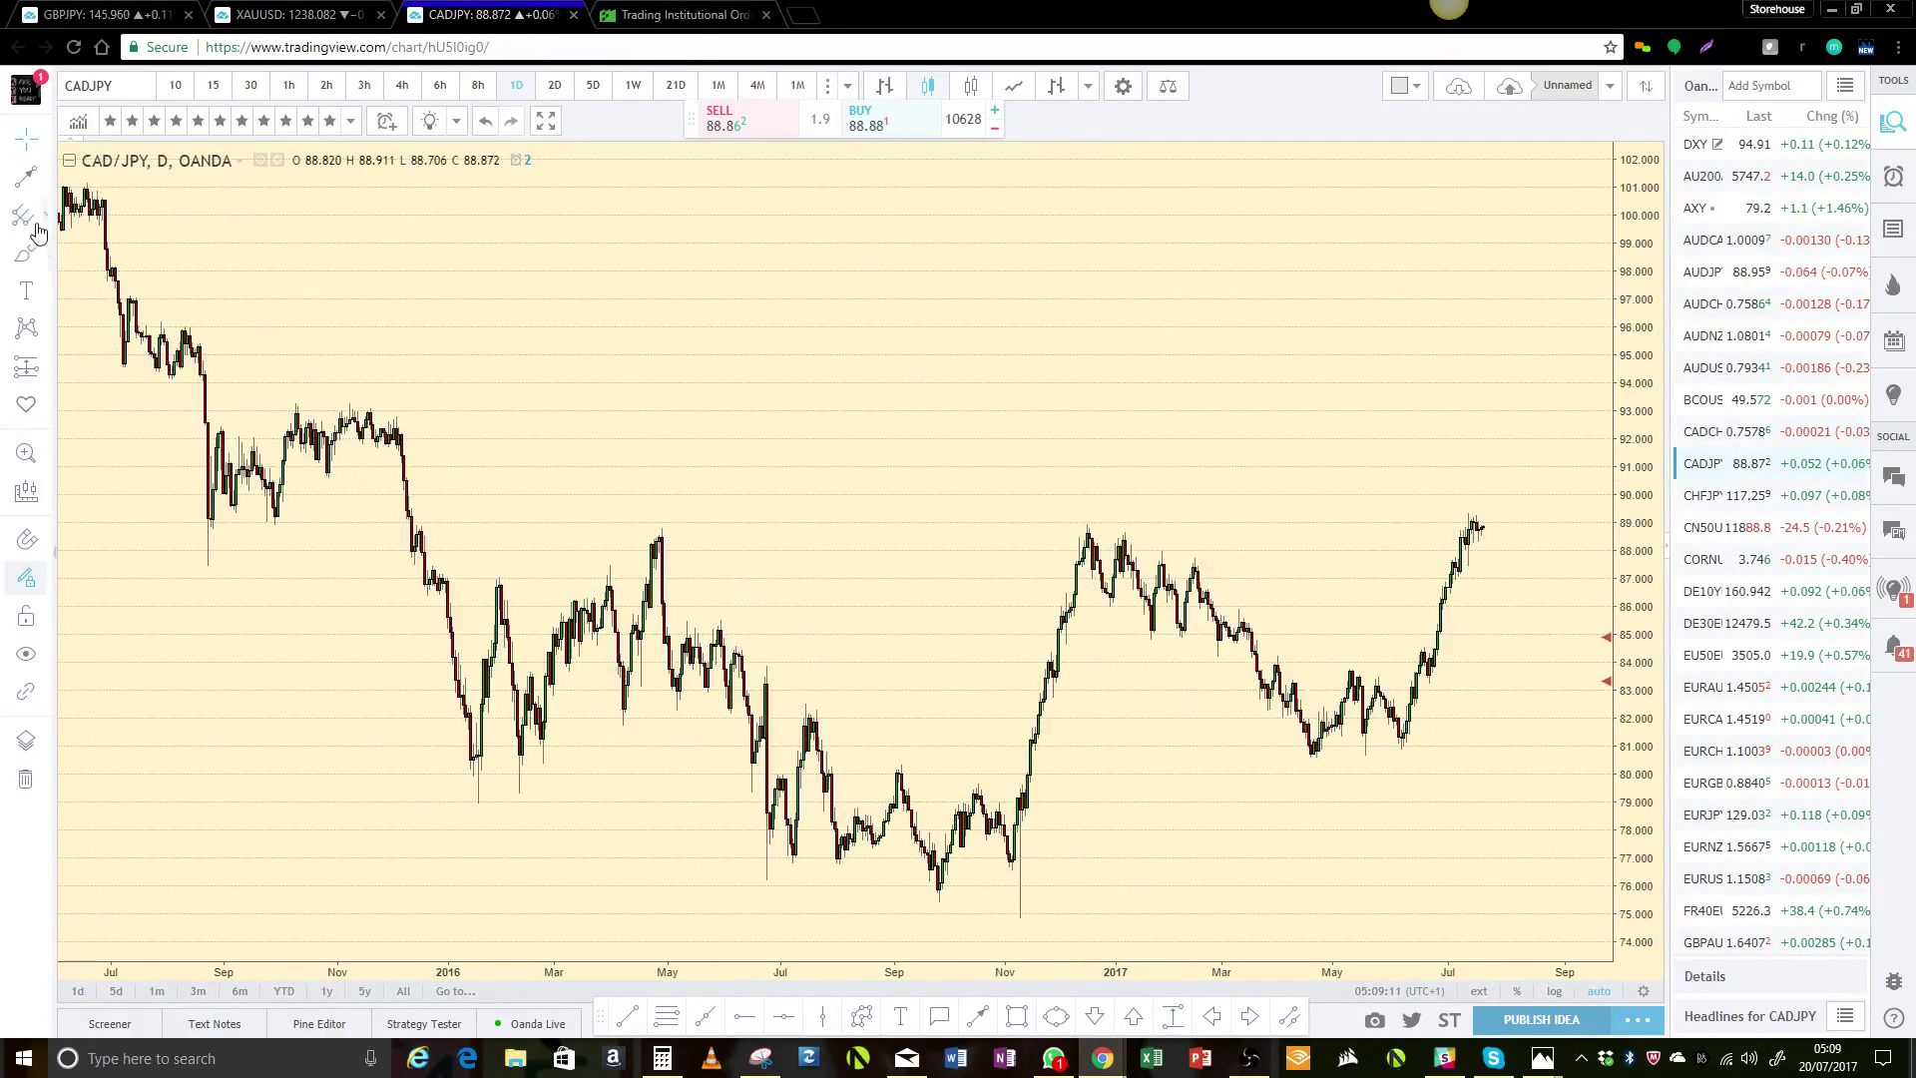
- Draw a horizontal ray at 92.828 on the late-2015 top and apply the saved black style
{"action": "left_click", "coordinate": [667, 1020]}
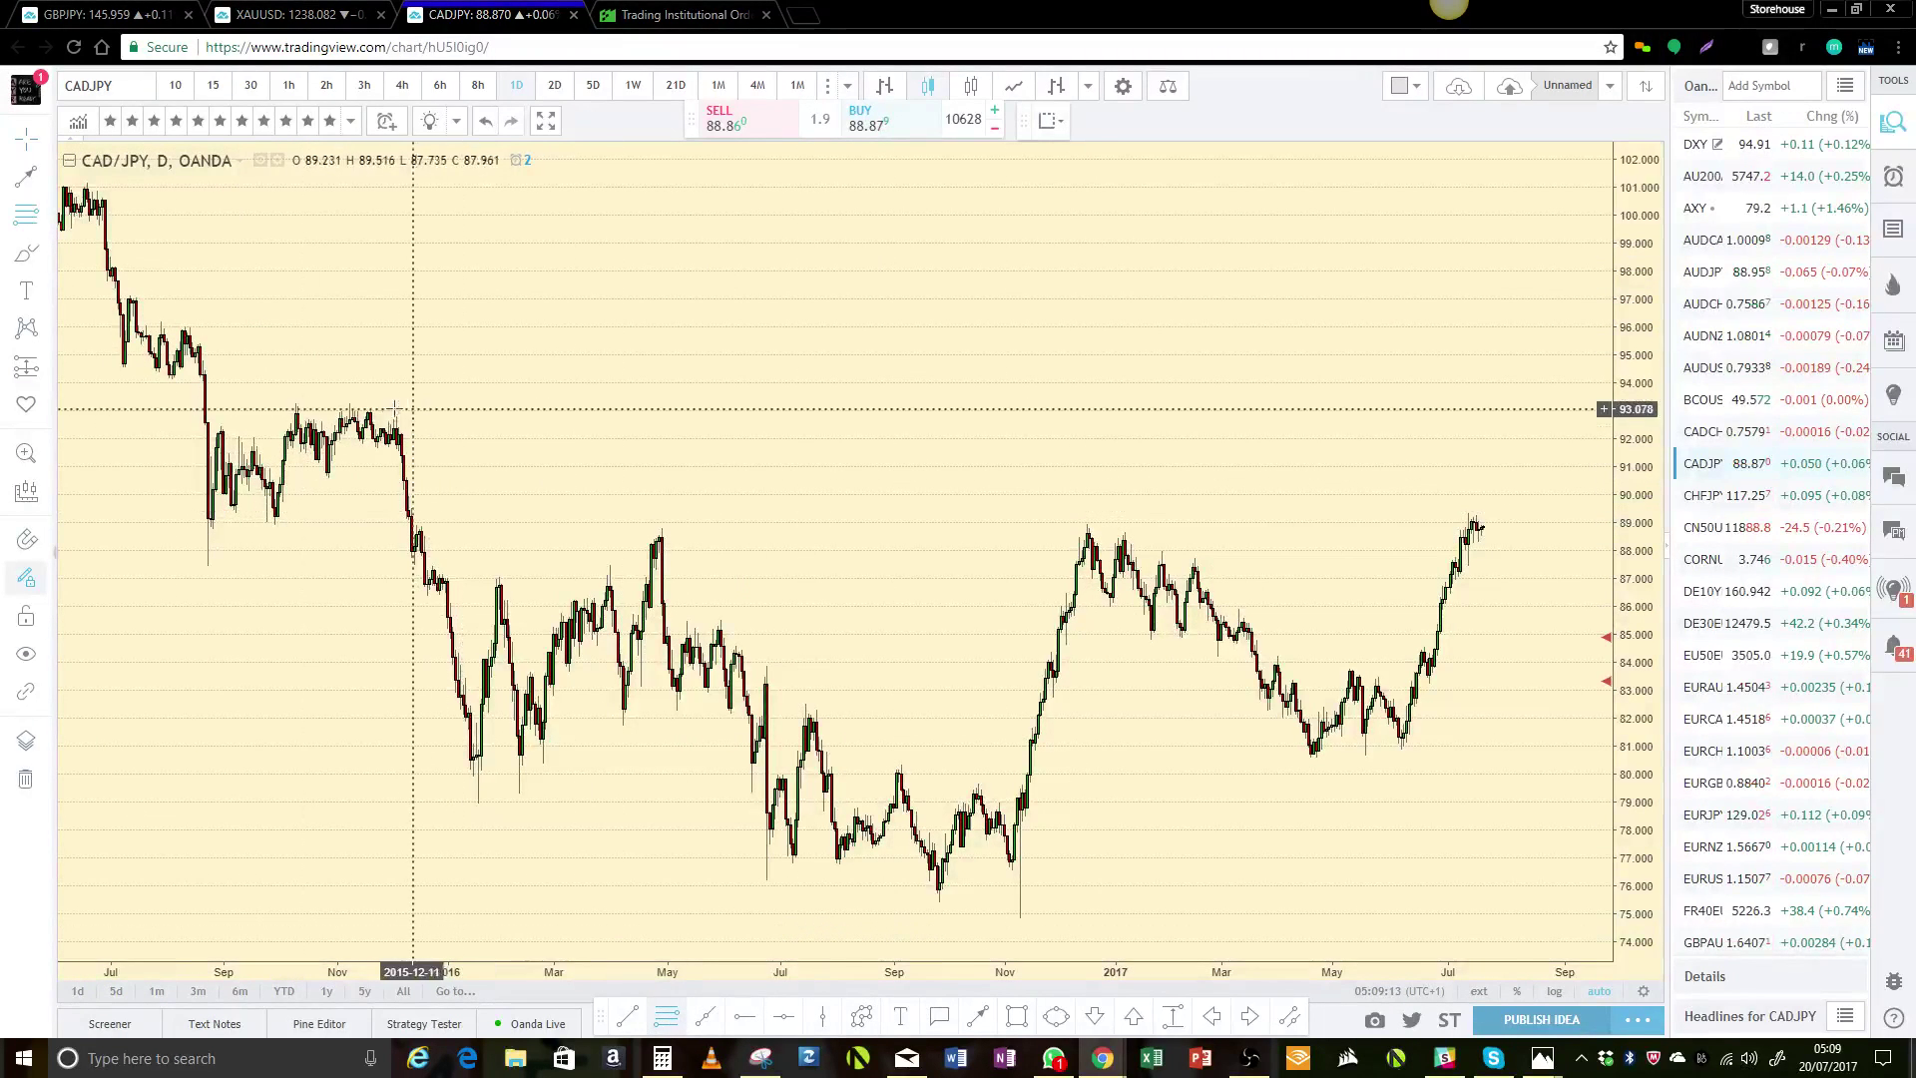
{"action": "left_click", "coordinate": [392, 415]}
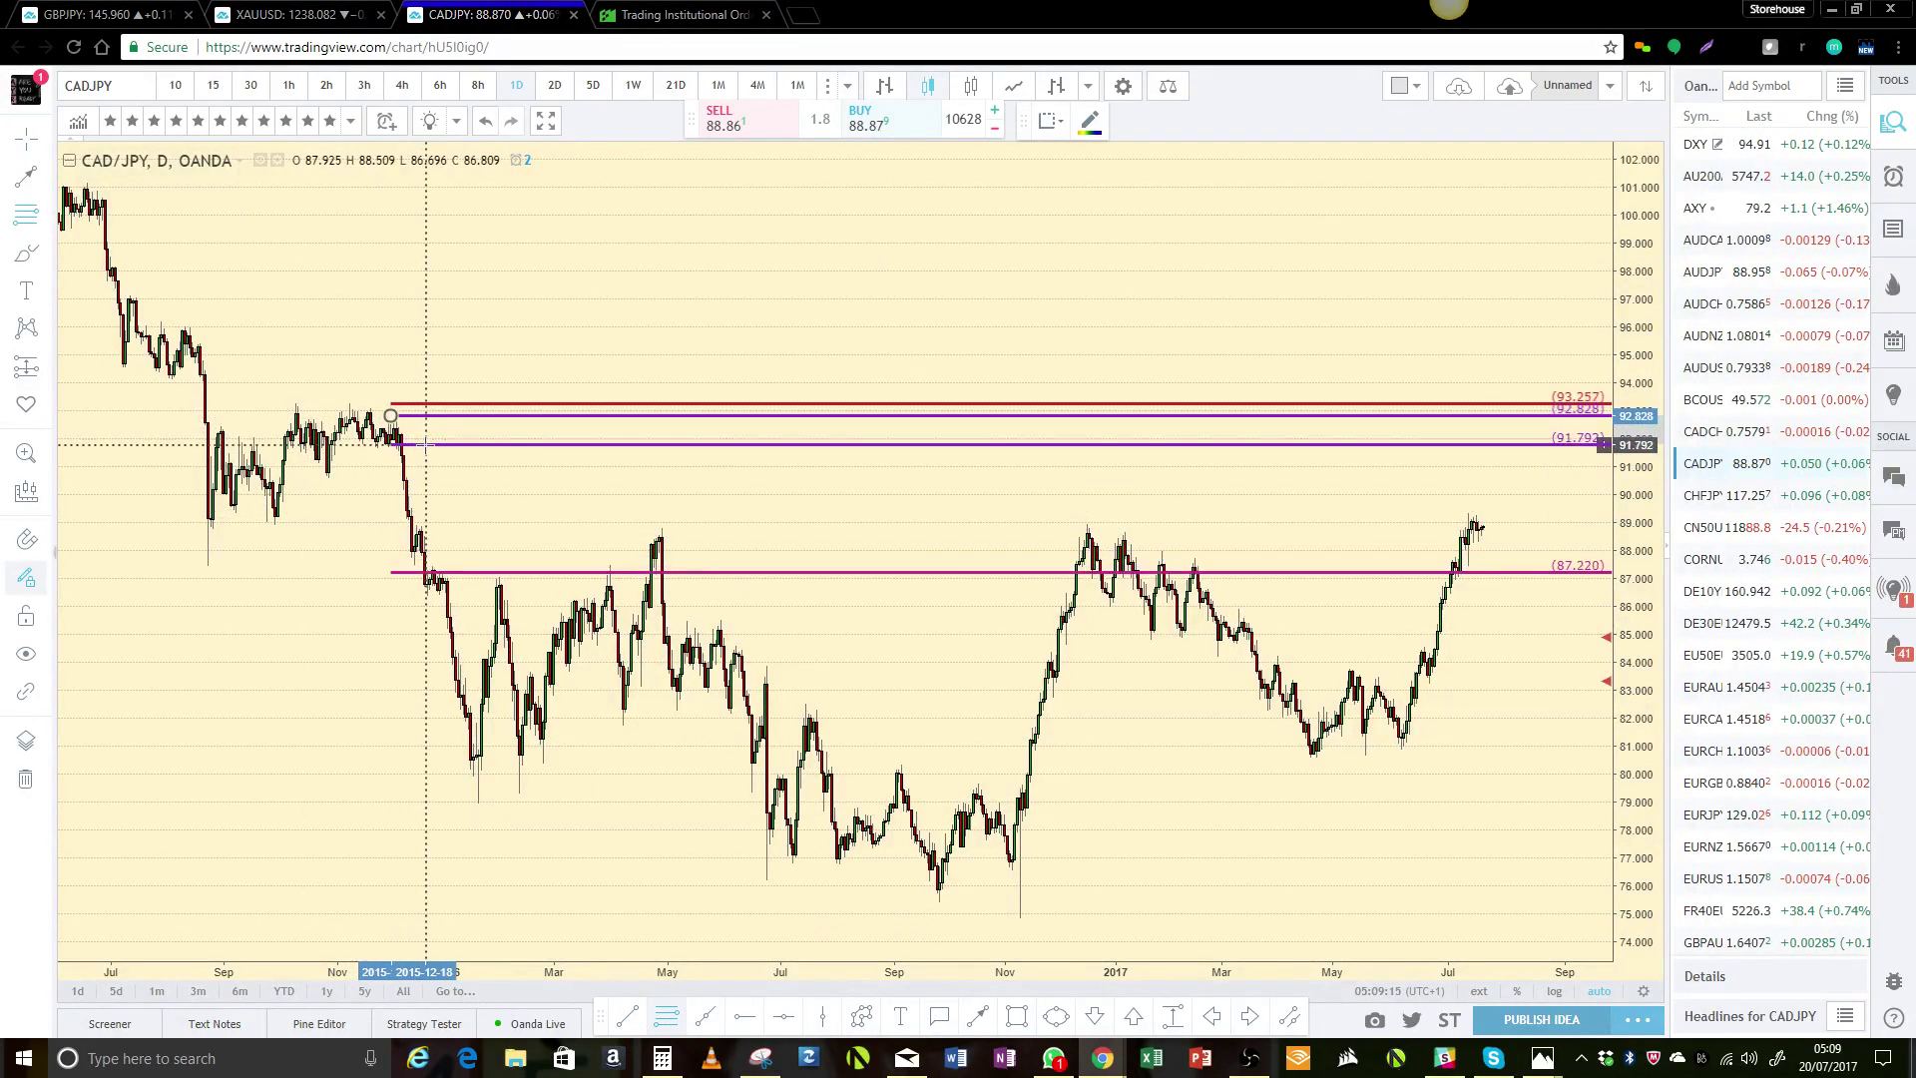
{"action": "left_click", "coordinate": [1048, 120]}
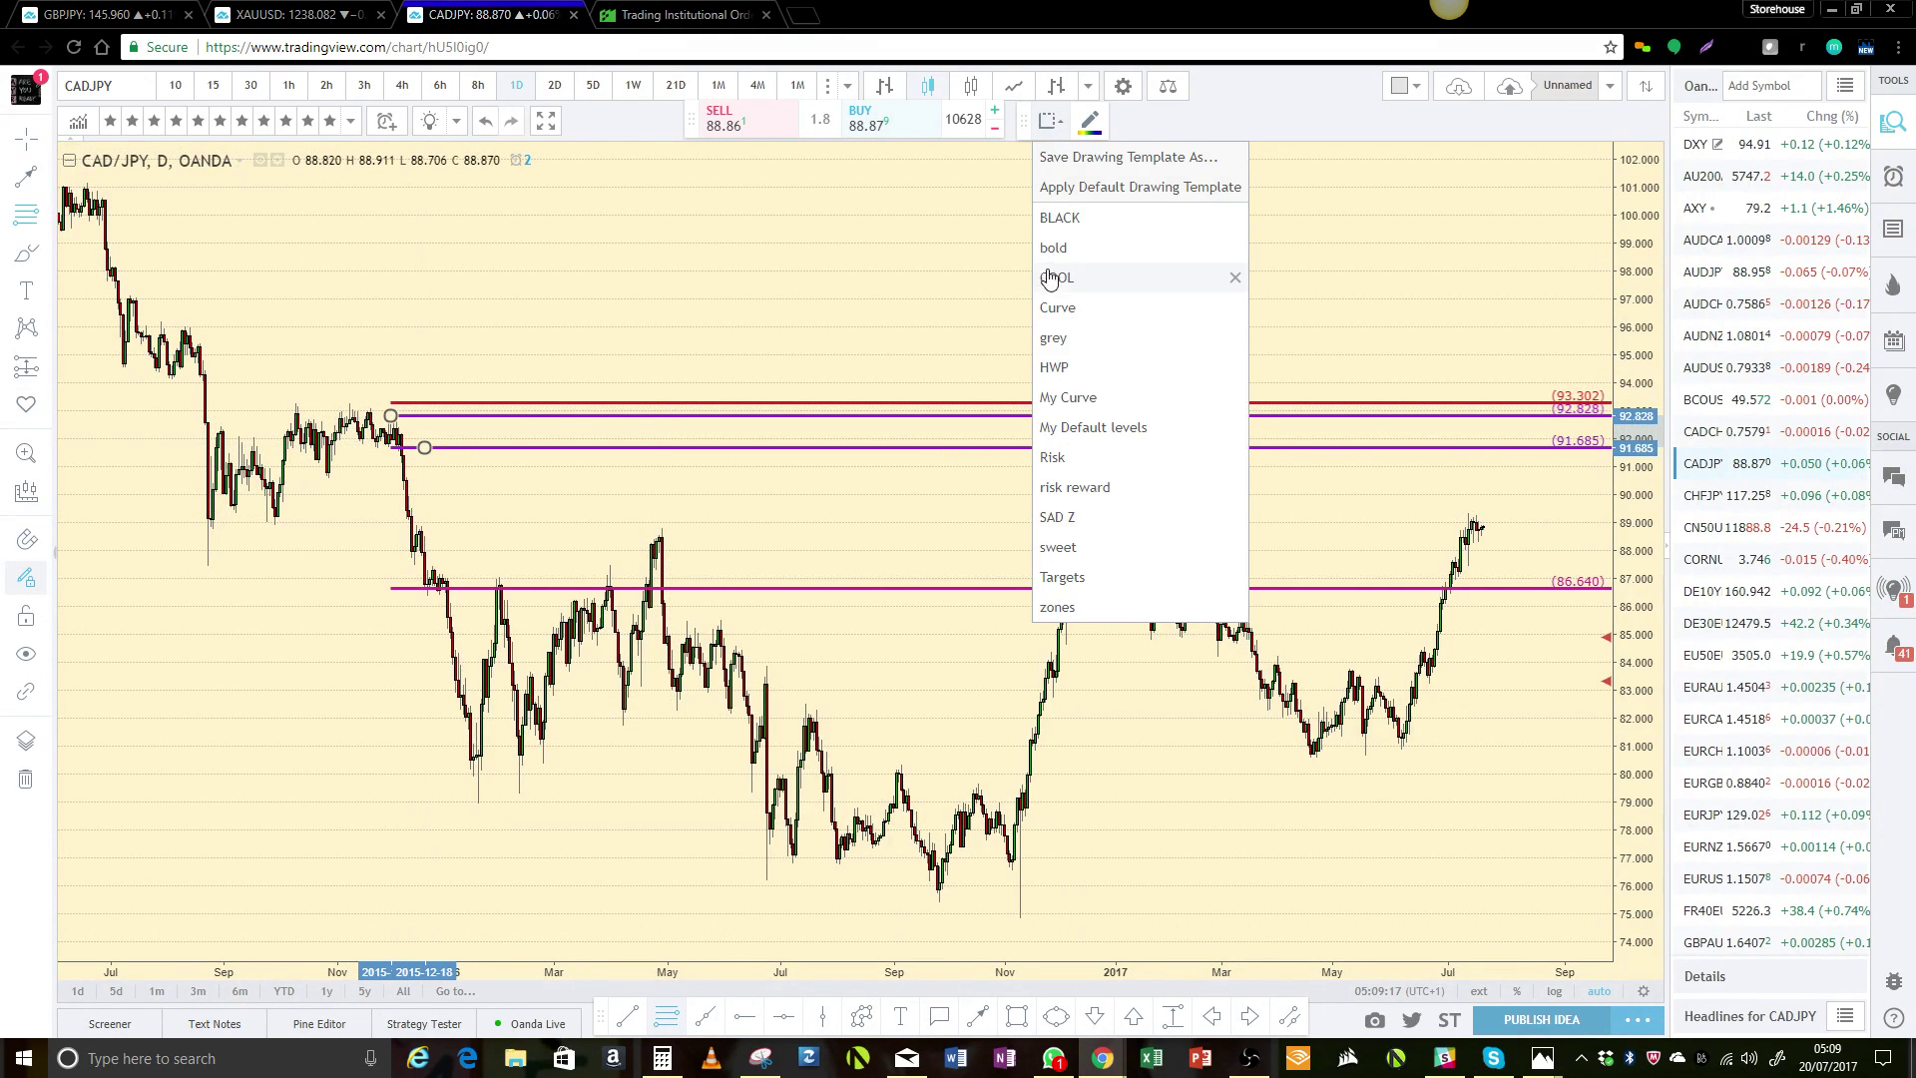
{"action": "left_click", "coordinate": [1059, 220]}
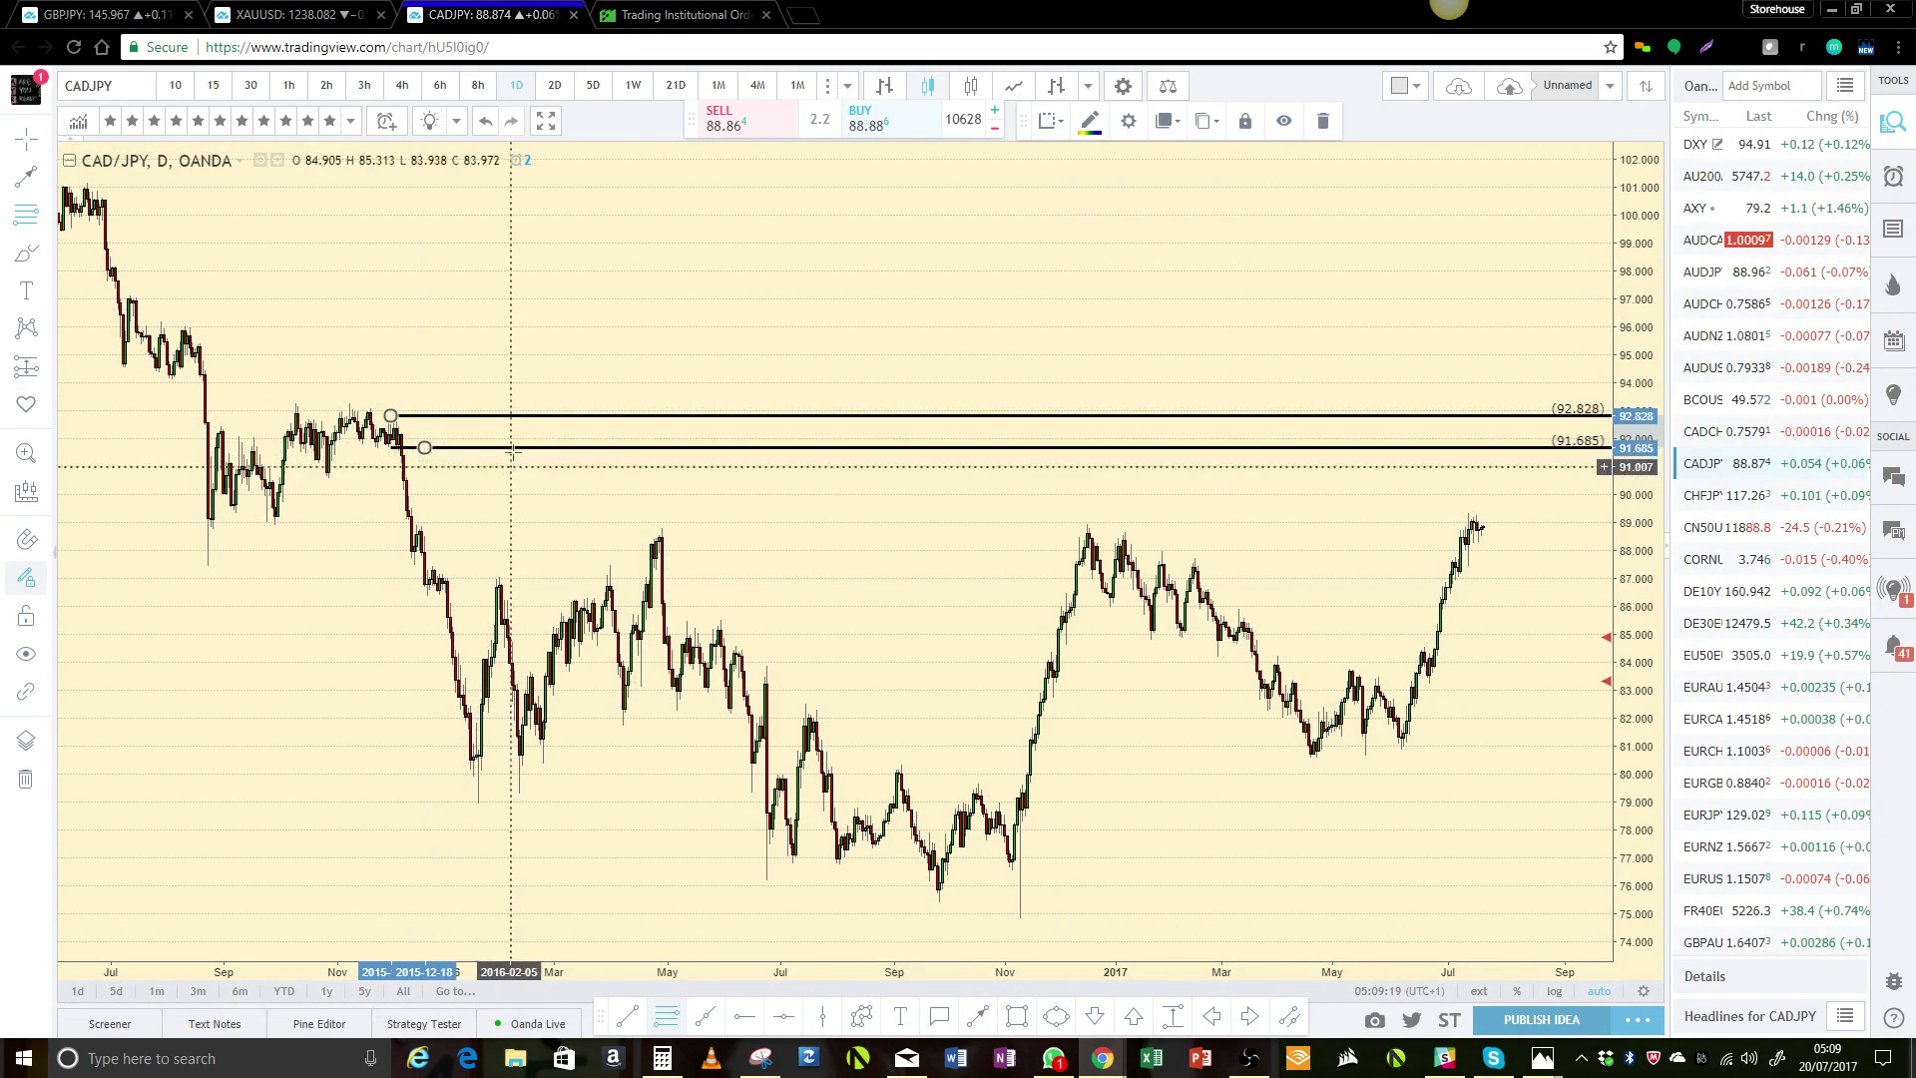
- Bound the July 2017 zone with horizontal rays at 86.258 and 85.807
{"action": "scroll", "coordinate": [1120, 554], "scroll_direction": "up", "scroll_amount": 2}
{"action": "scroll", "coordinate": [1123, 553], "scroll_direction": "down", "scroll_amount": 2}
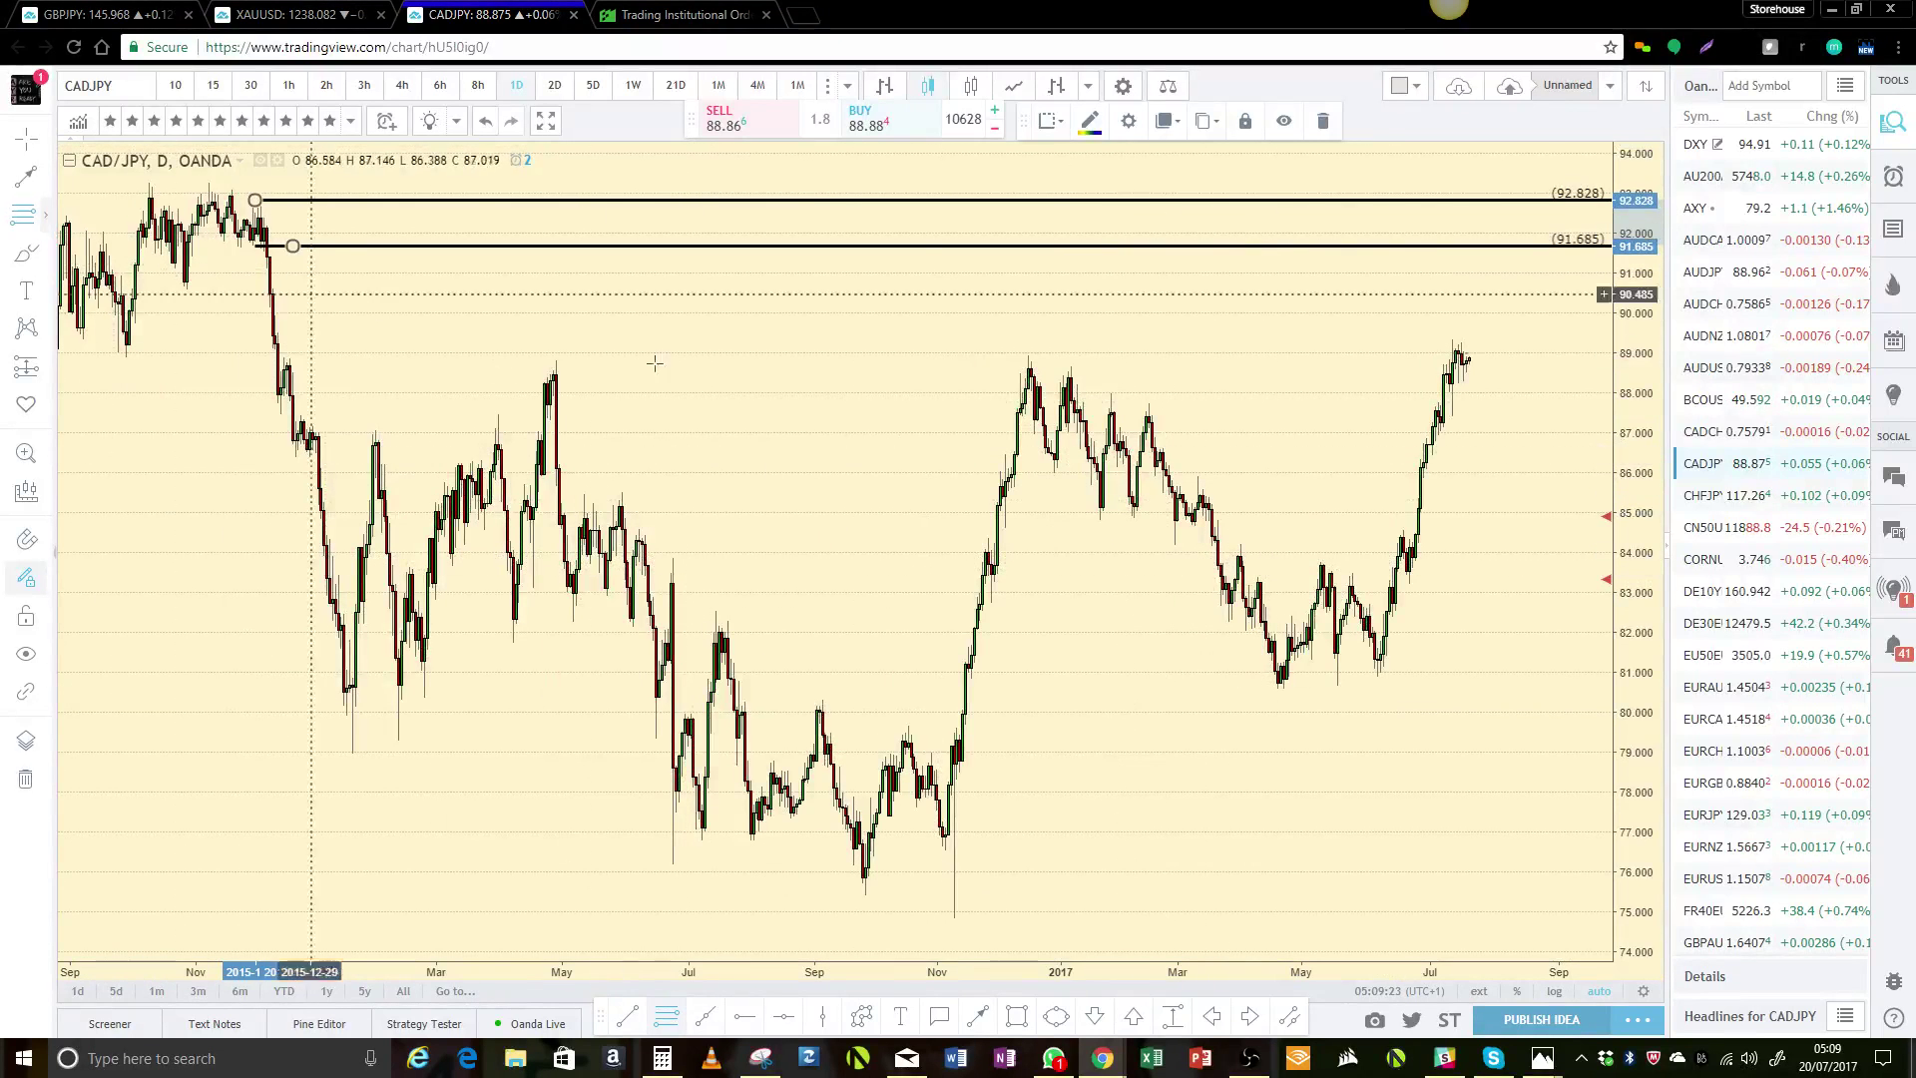
{"action": "left_click", "coordinate": [1418, 462]}
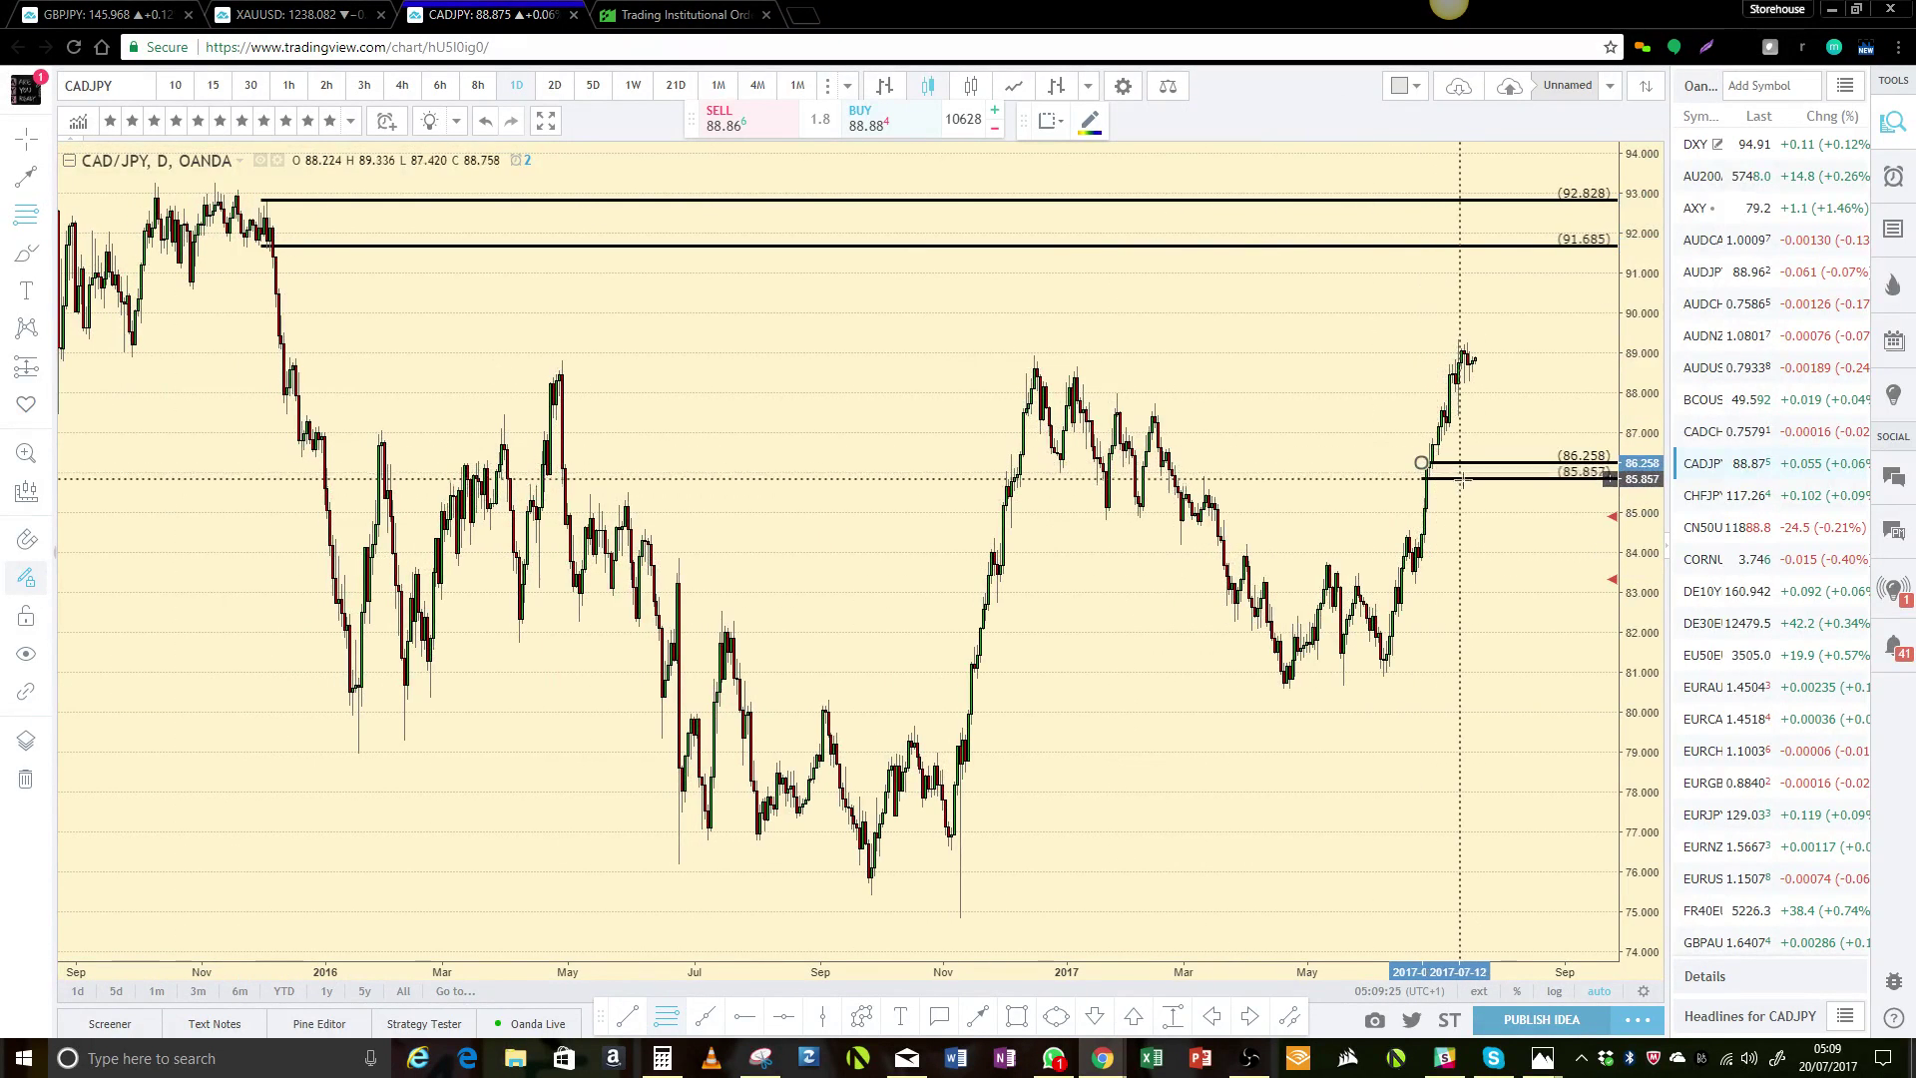
{"action": "left_click", "coordinate": [1463, 480]}
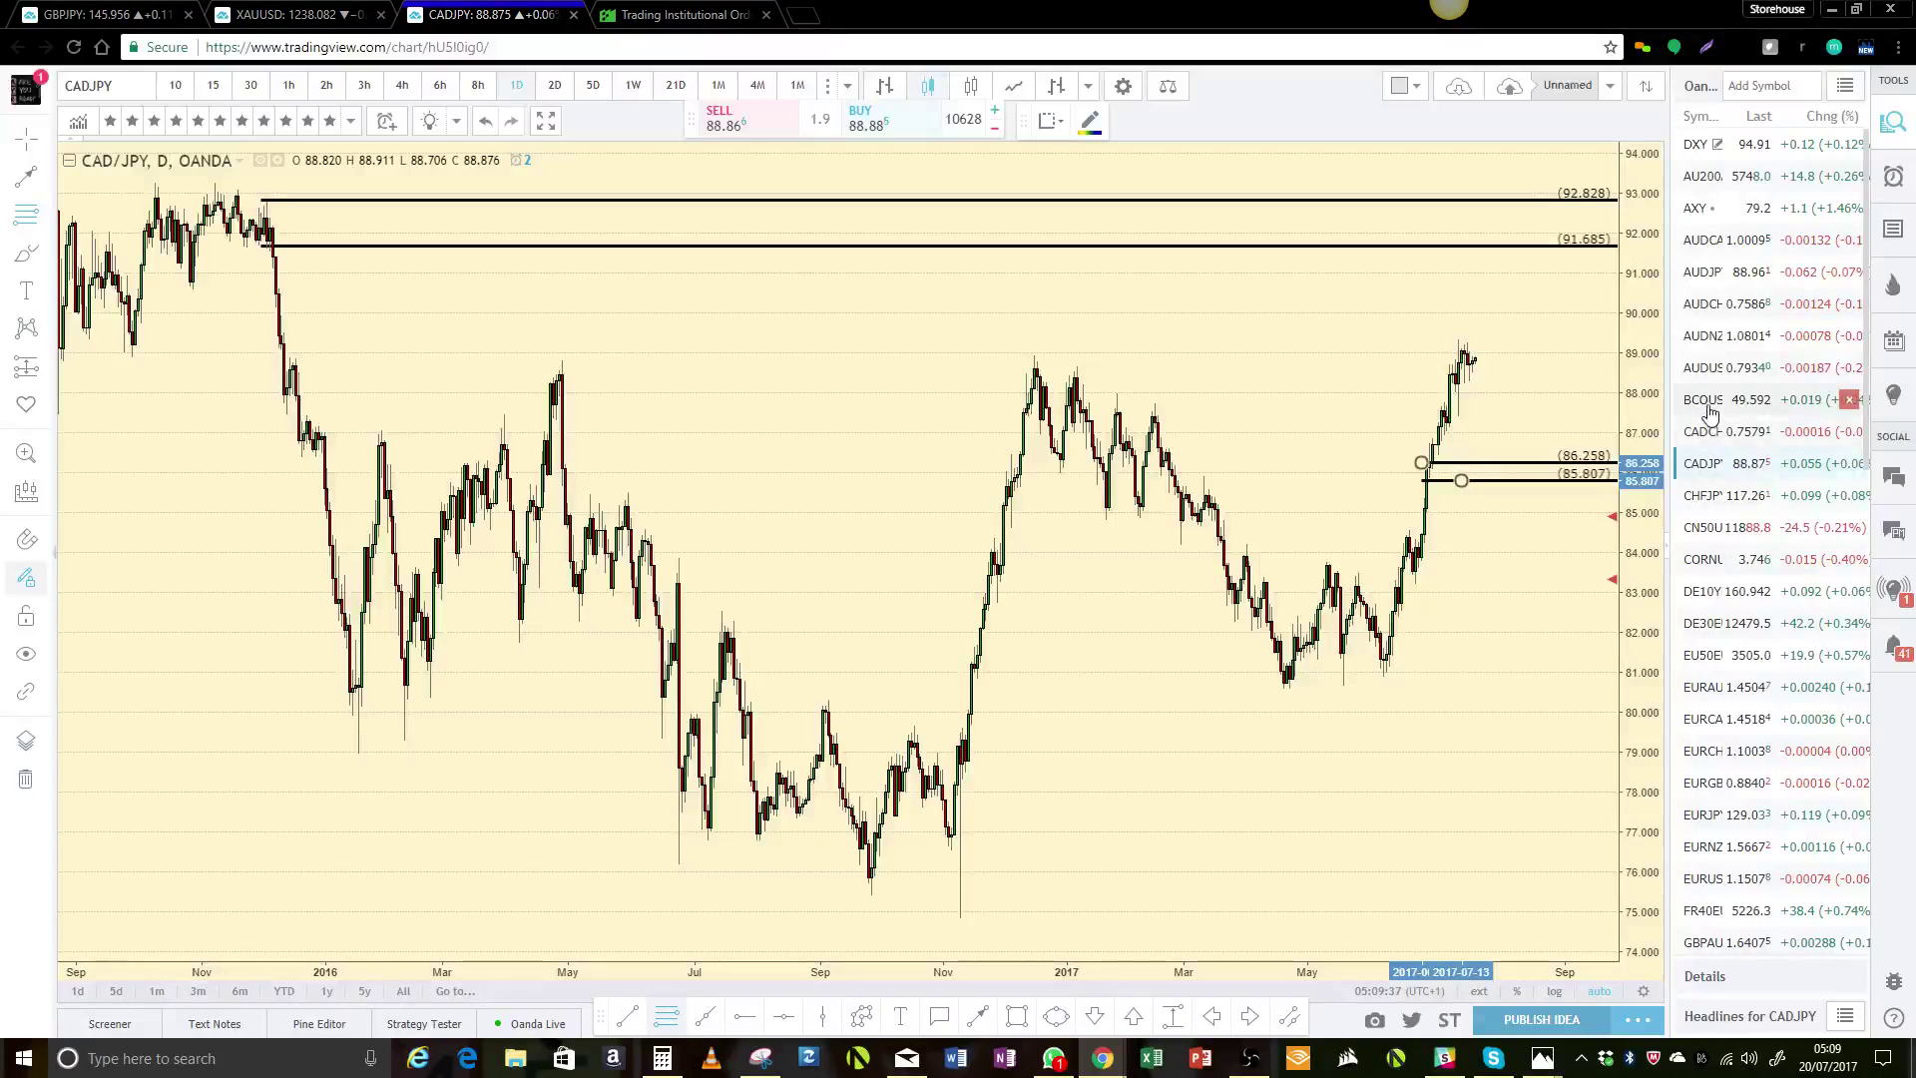
{"action": "left_click", "coordinate": [1717, 369]}
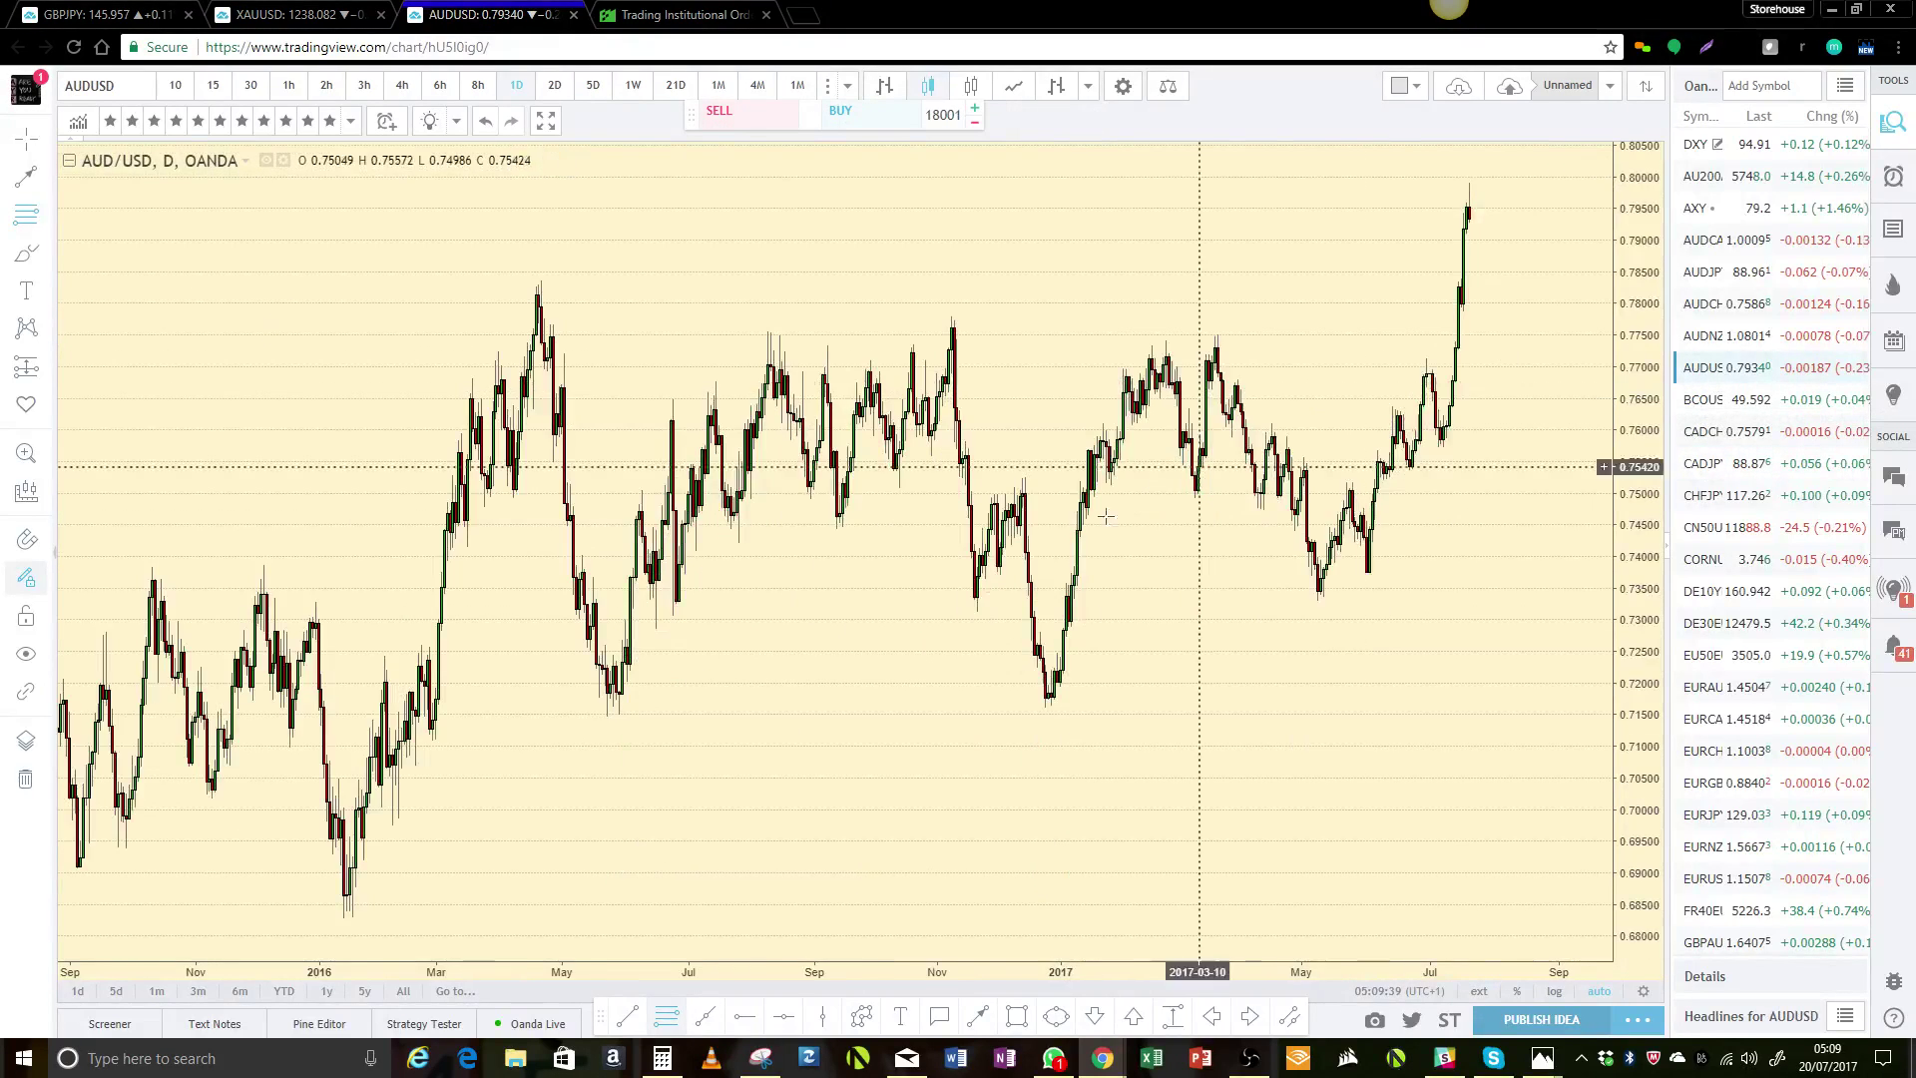
- Mark AUD/USD zones with rays at 0.81629/0.80747 (May 2015 peak) and 0.78290/0.77889 (July 2017)
{"action": "scroll", "coordinate": [1097, 519], "scroll_direction": "down", "scroll_amount": 5}
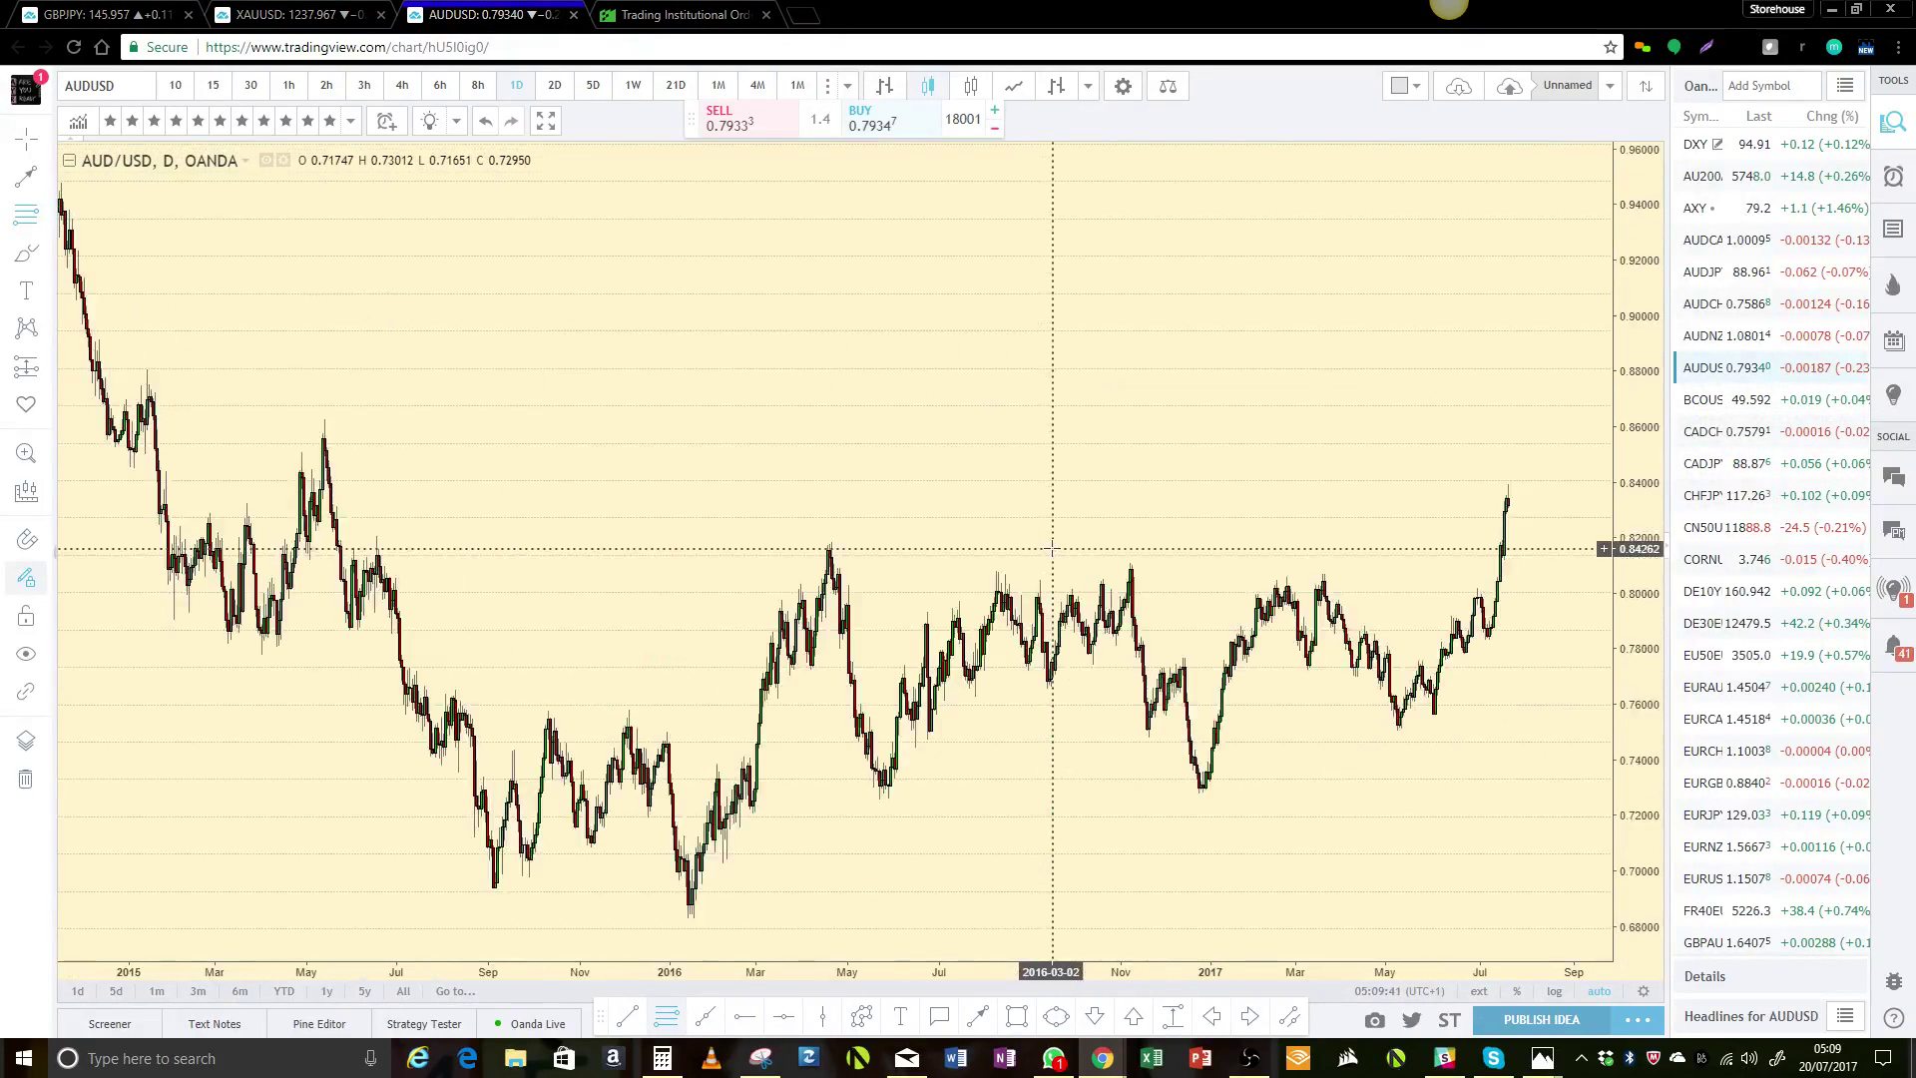
{"action": "left_click", "coordinate": [313, 420]}
{"action": "left_click", "coordinate": [347, 452]}
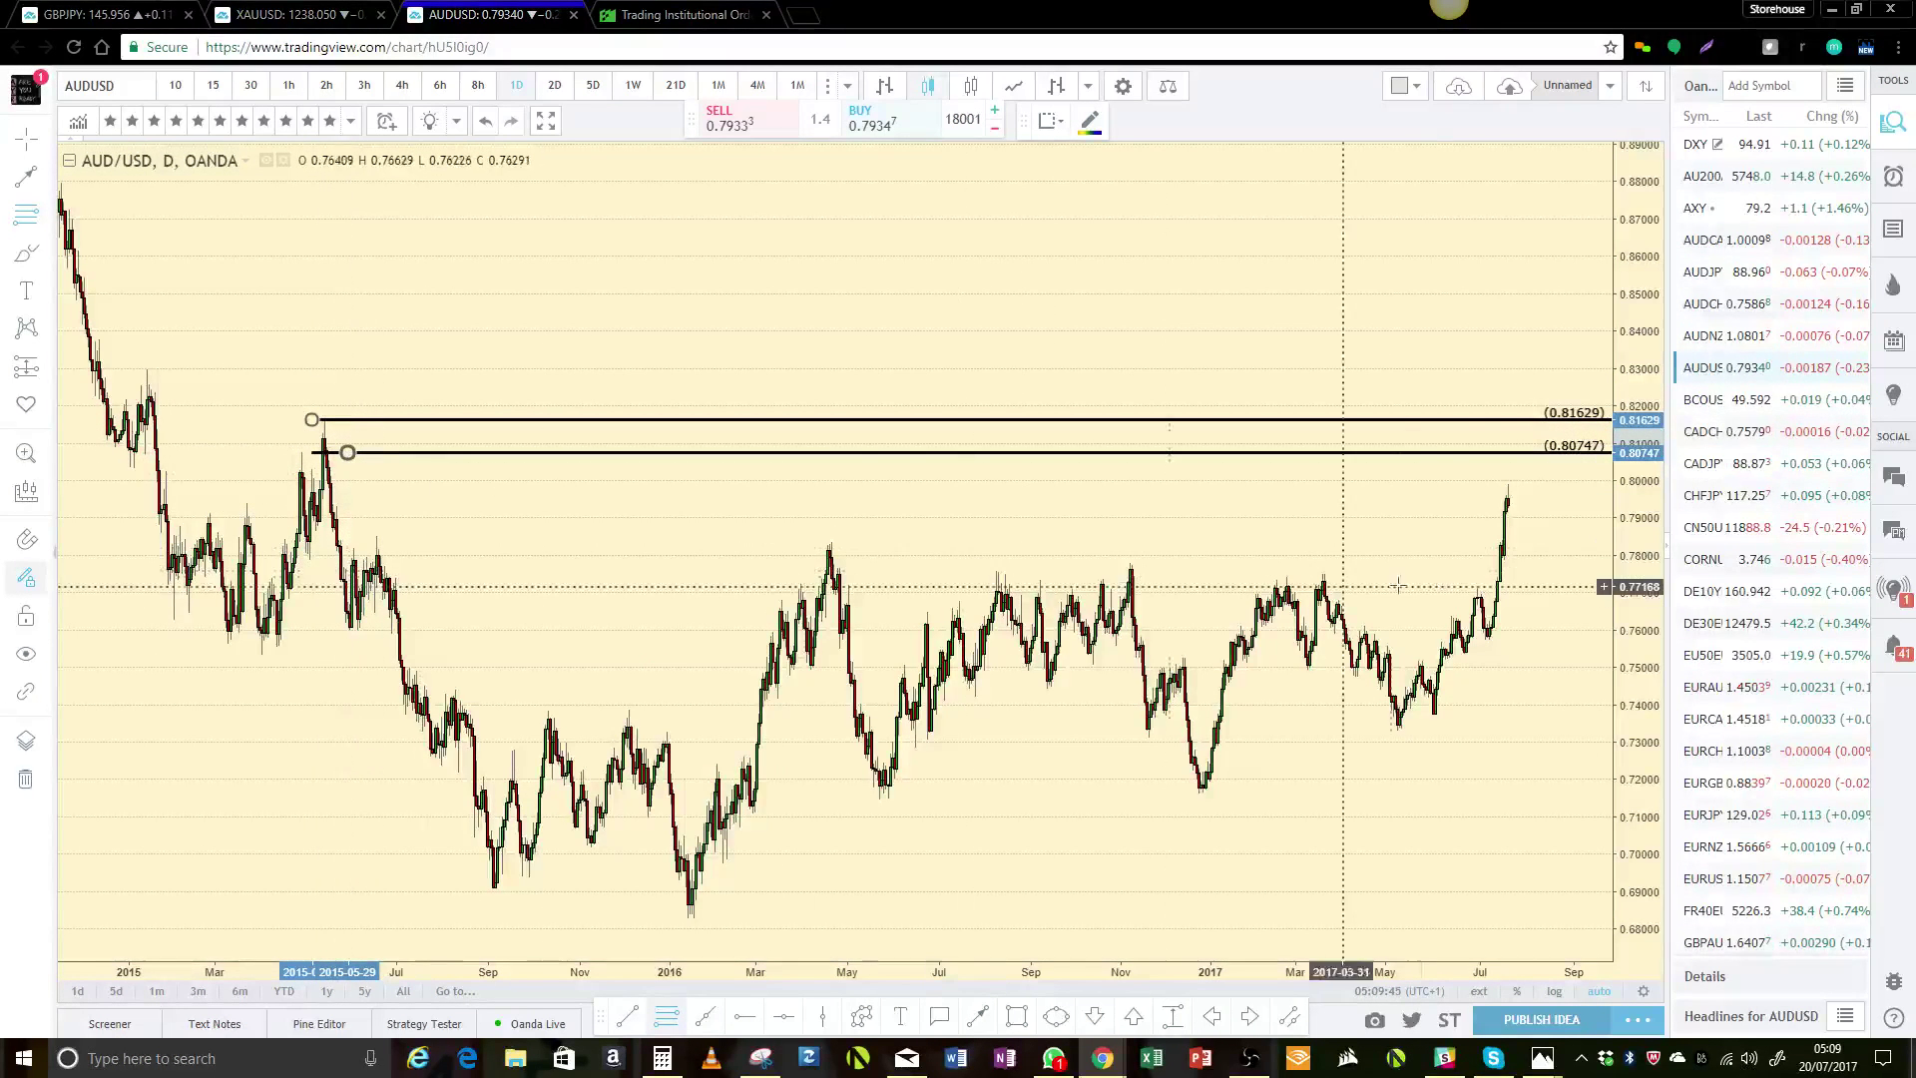
{"action": "left_click", "coordinate": [1494, 545]}
{"action": "left_click", "coordinate": [1518, 559]}
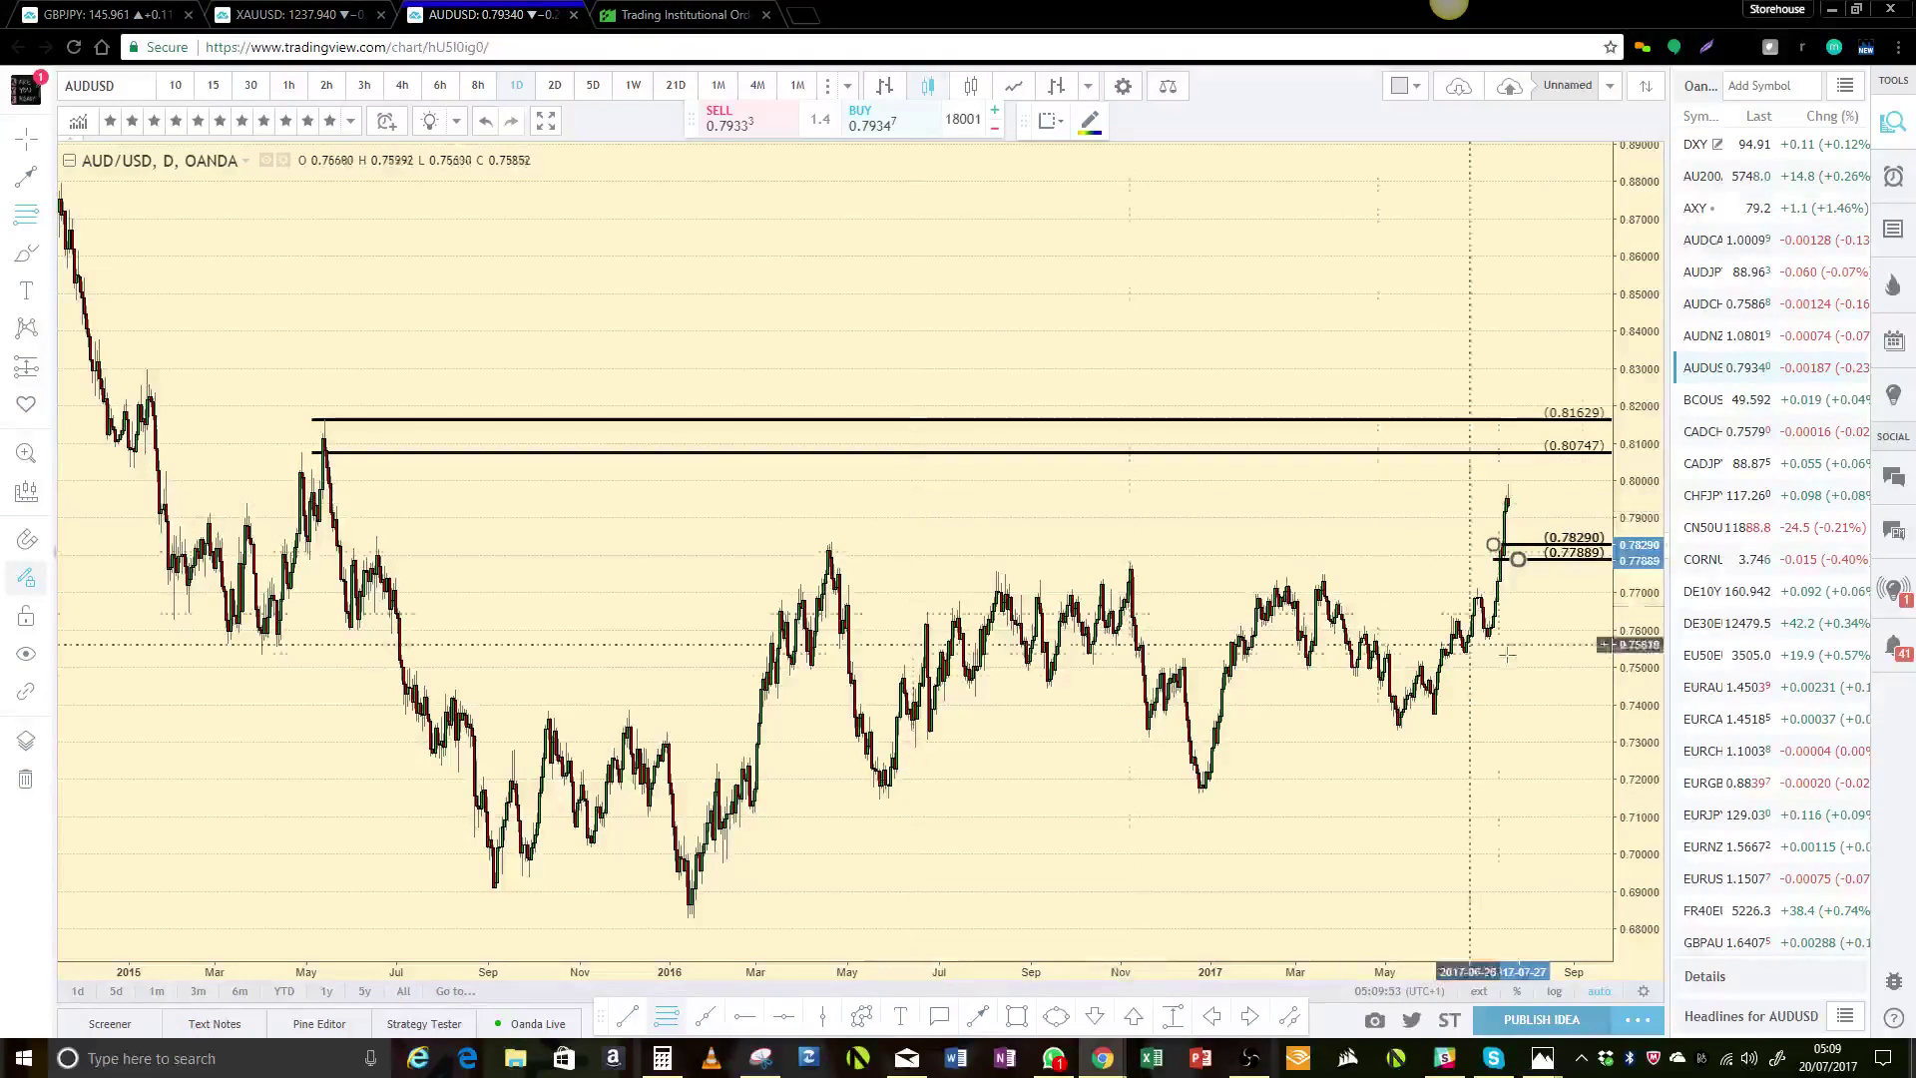
{"action": "left_click", "coordinate": [1703, 689]}
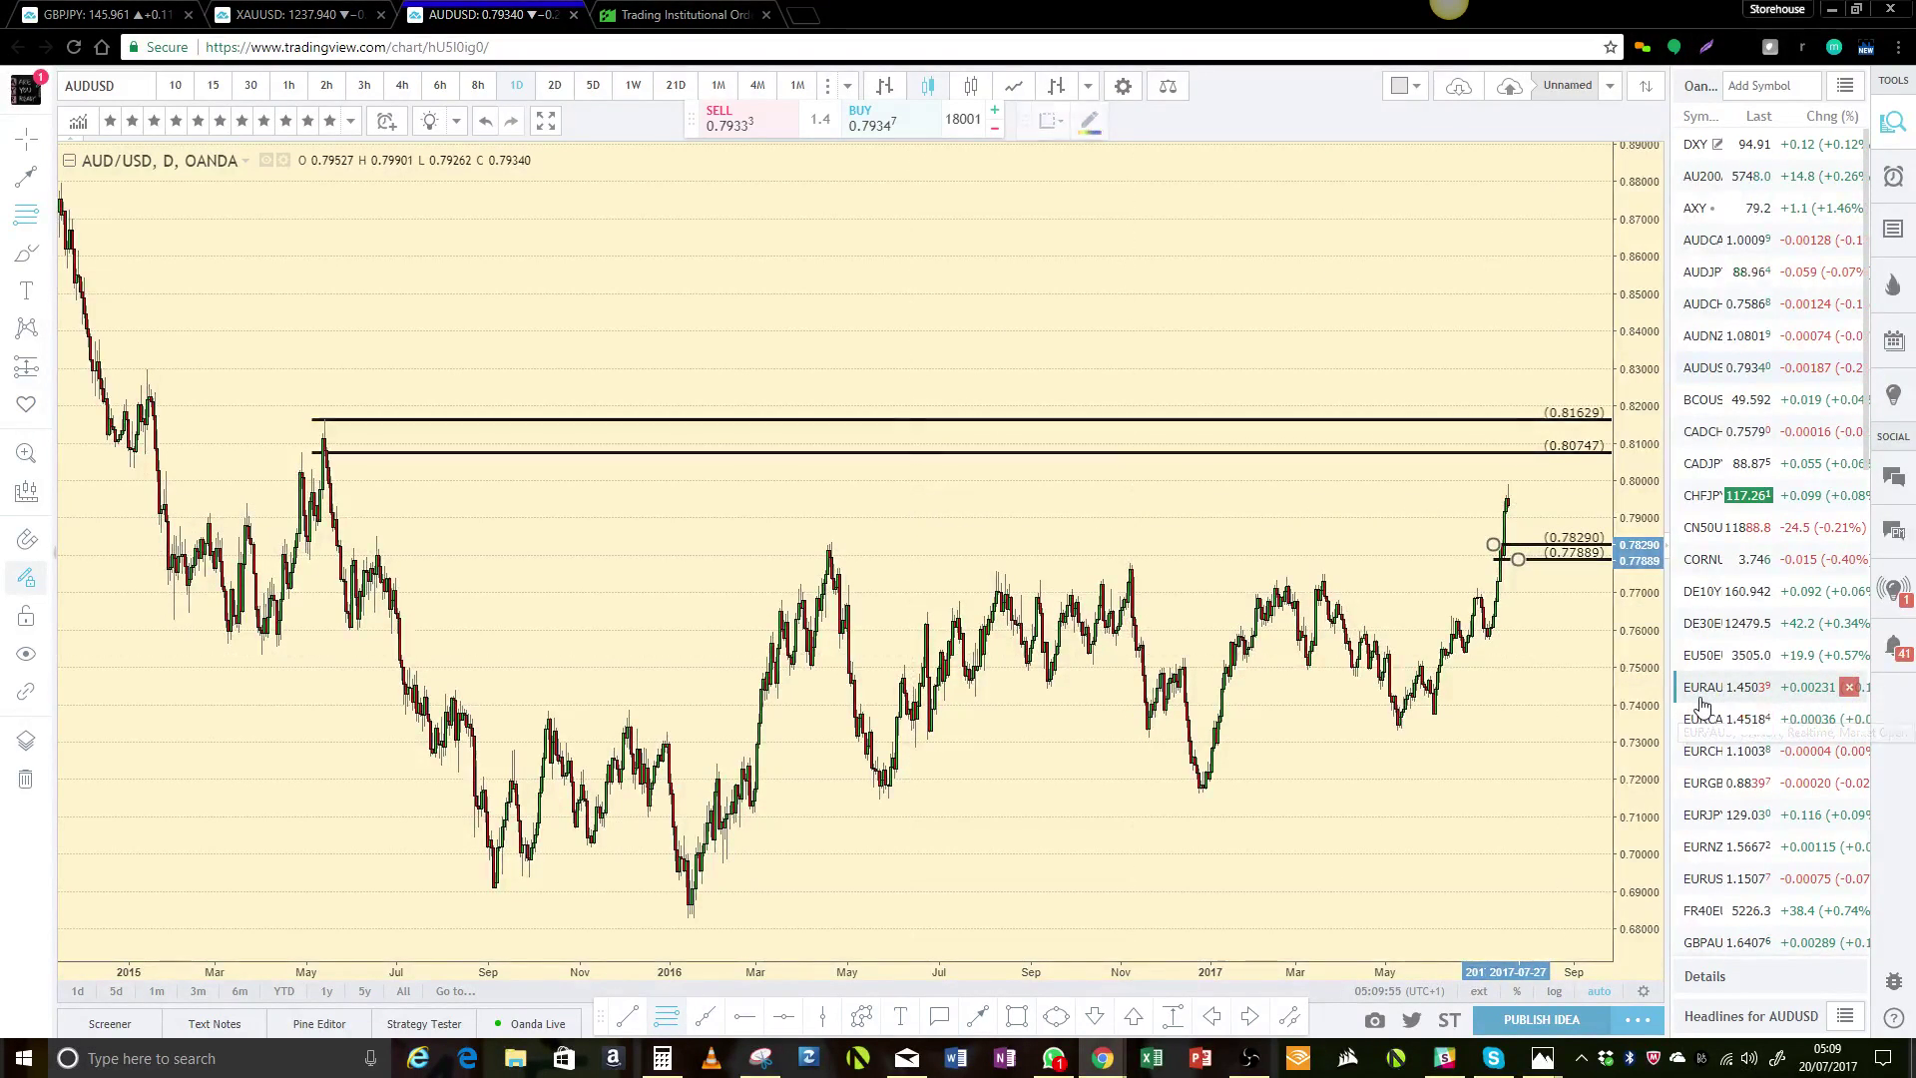
{"action": "scroll", "coordinate": [1457, 723], "scroll_direction": "up", "scroll_amount": 2}
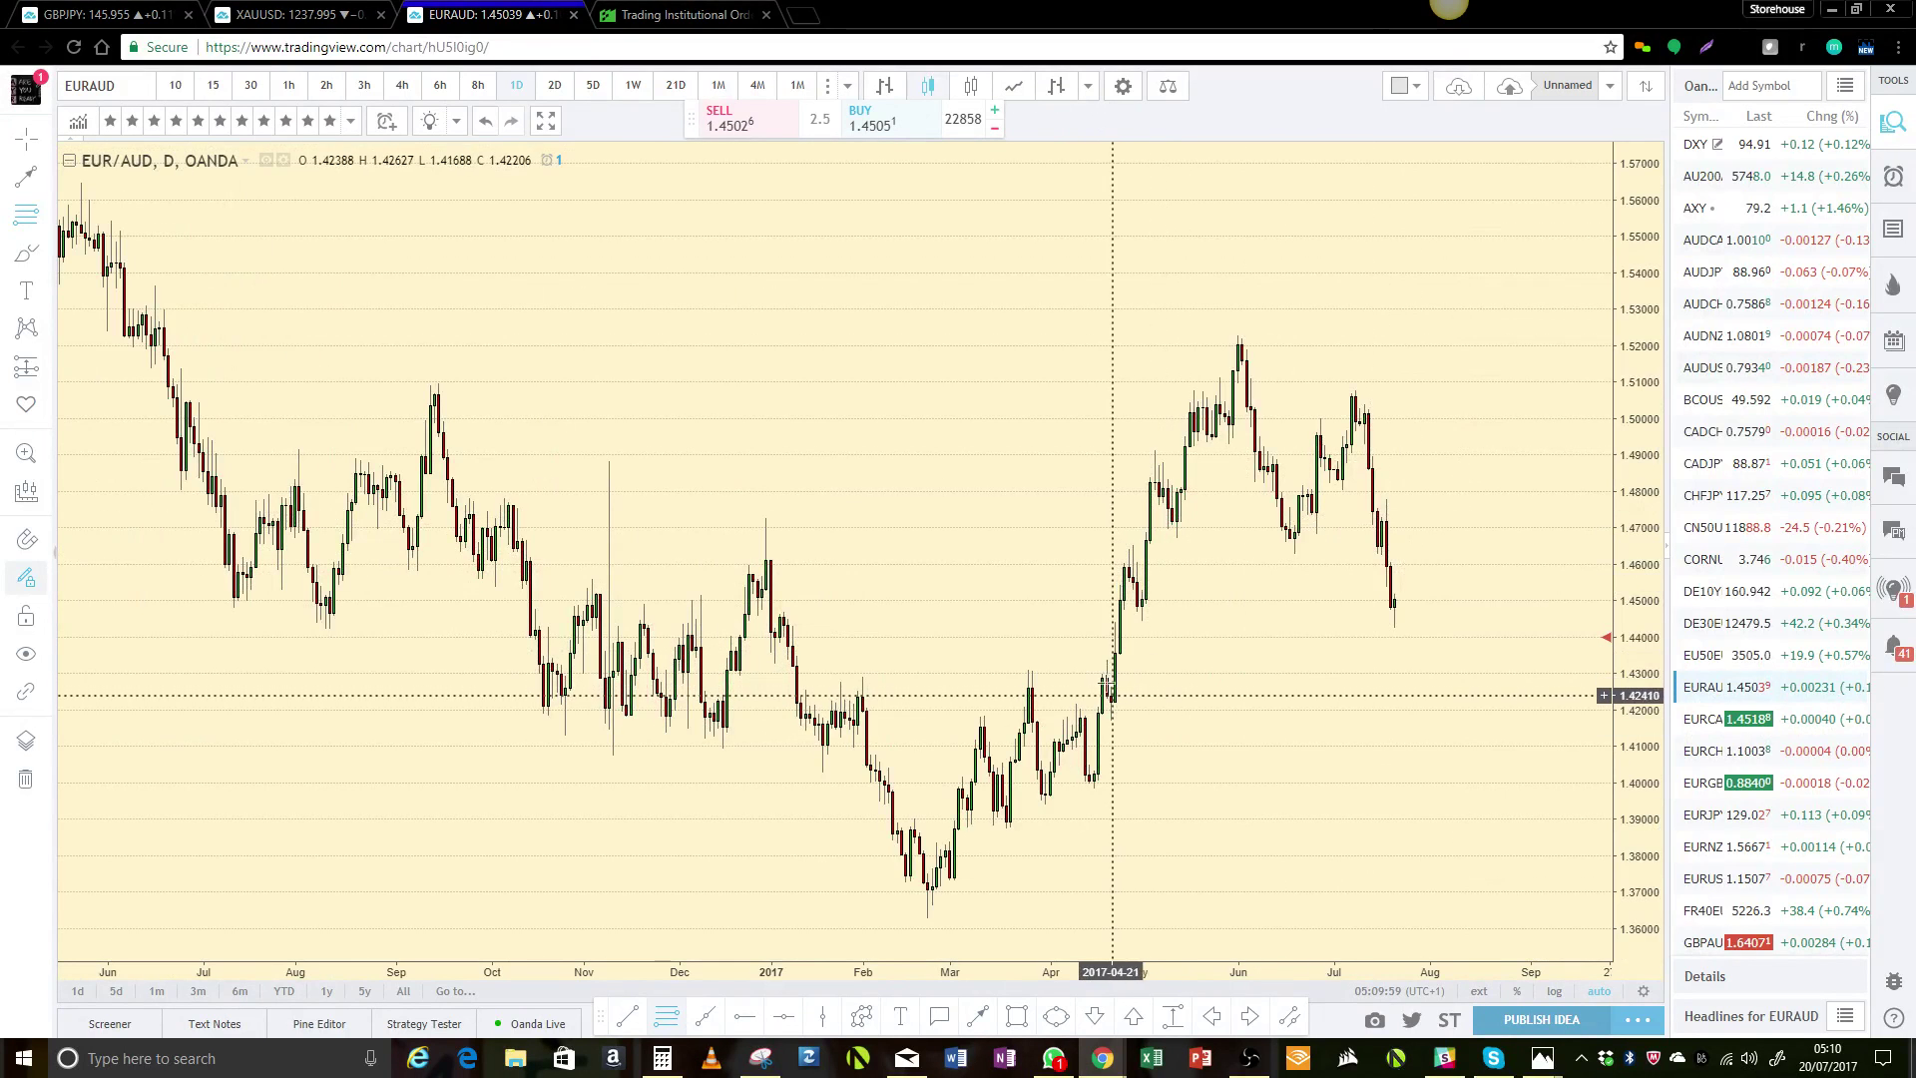
- Bound EUR/AUD zones with ray pairs at 1.42629/1.41725, 1.47753/1.46437 and 1.50848/1.49807
{"action": "left_click_drag", "start_coordinate": [1113, 688], "coordinate": [1172, 720]}
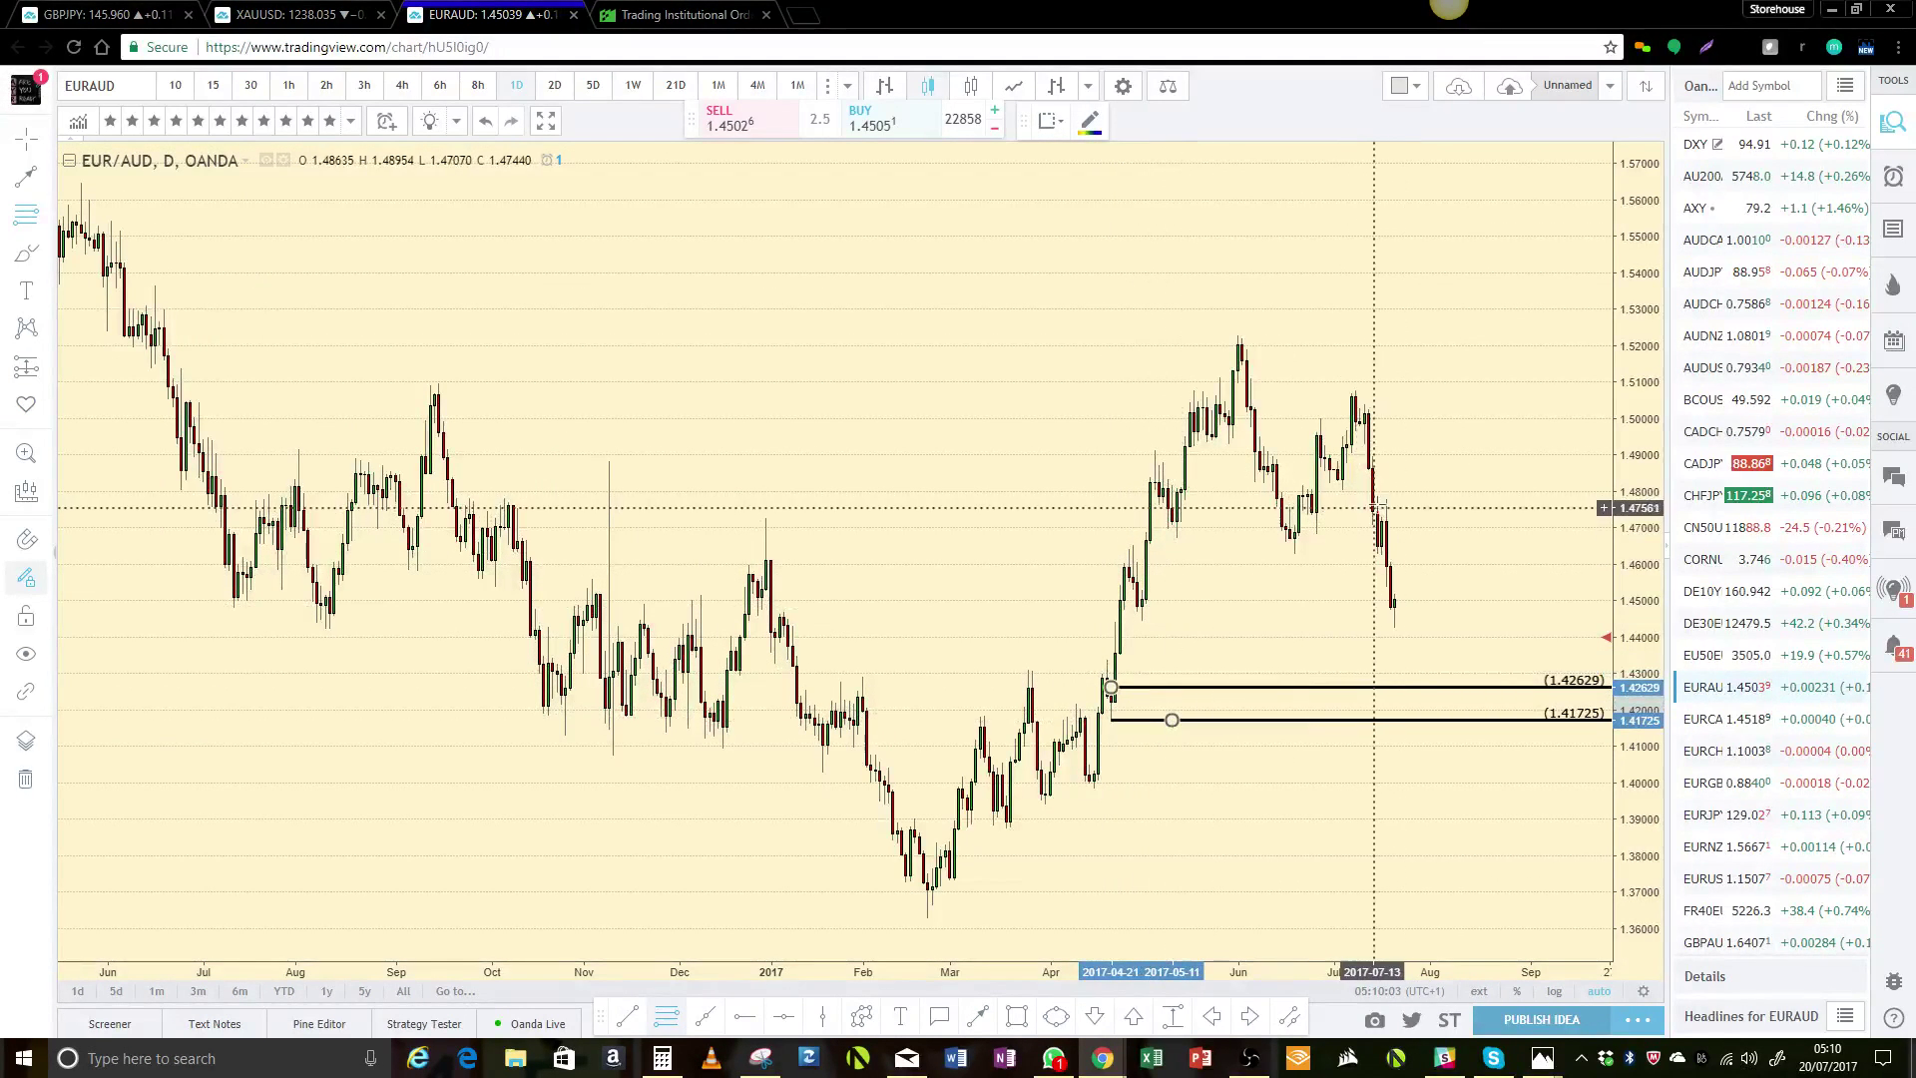
{"action": "left_click_drag", "start_coordinate": [1373, 500], "coordinate": [1396, 548]}
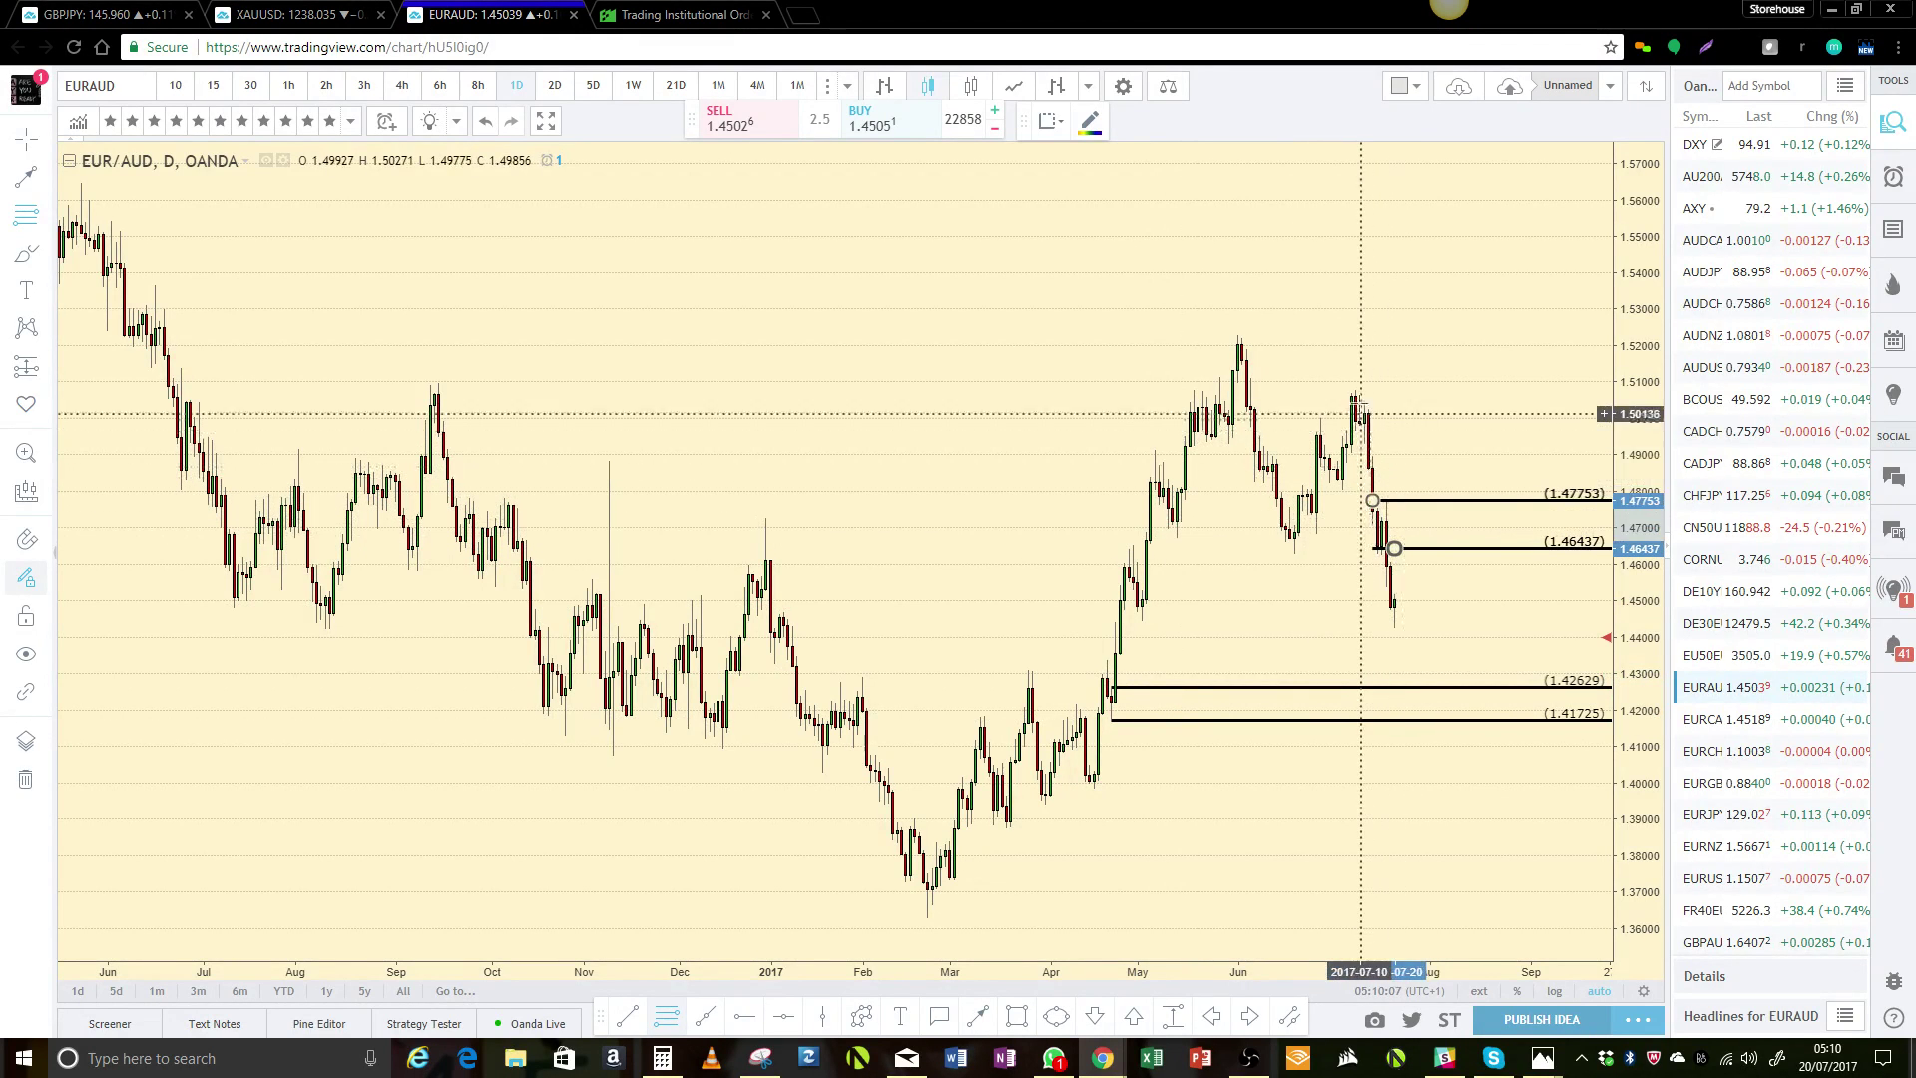
{"action": "left_click_drag", "start_coordinate": [1348, 387], "coordinate": [1402, 425]}
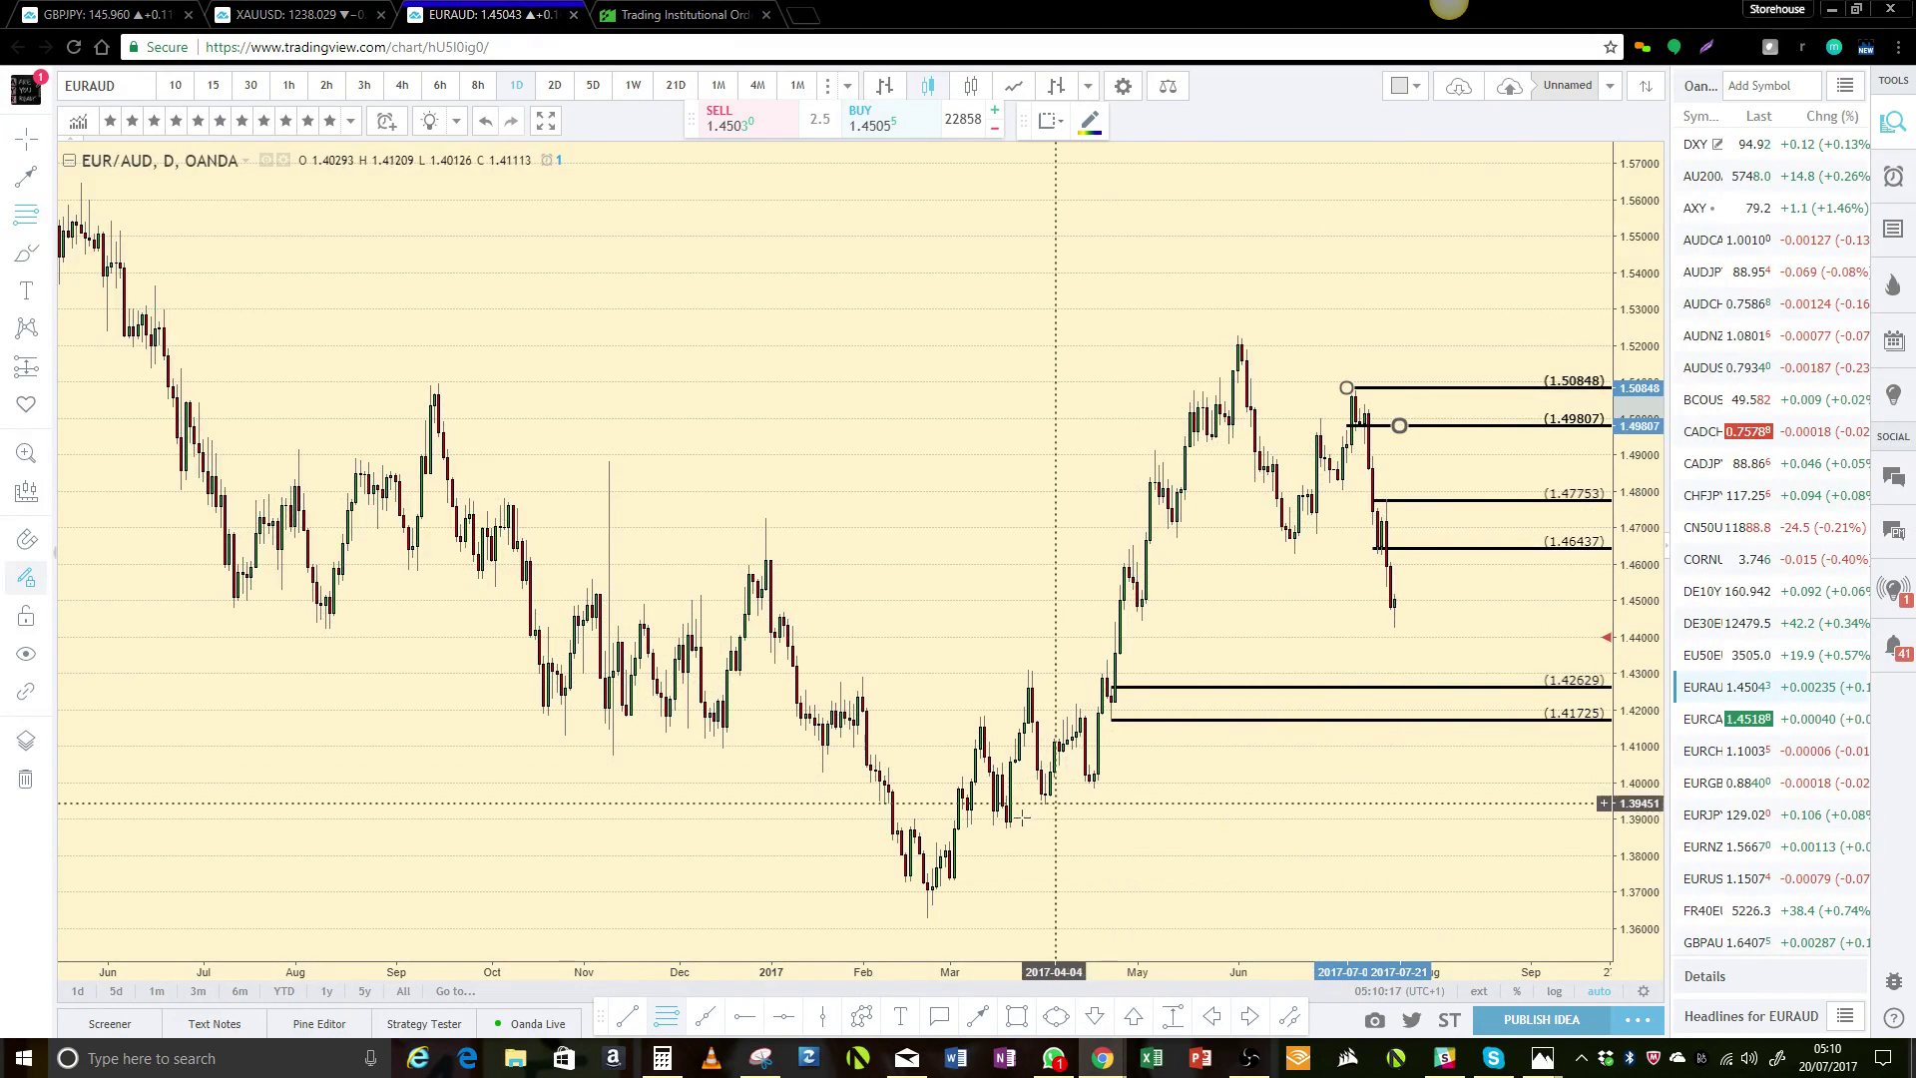
{"action": "left_click", "coordinate": [1713, 721]}
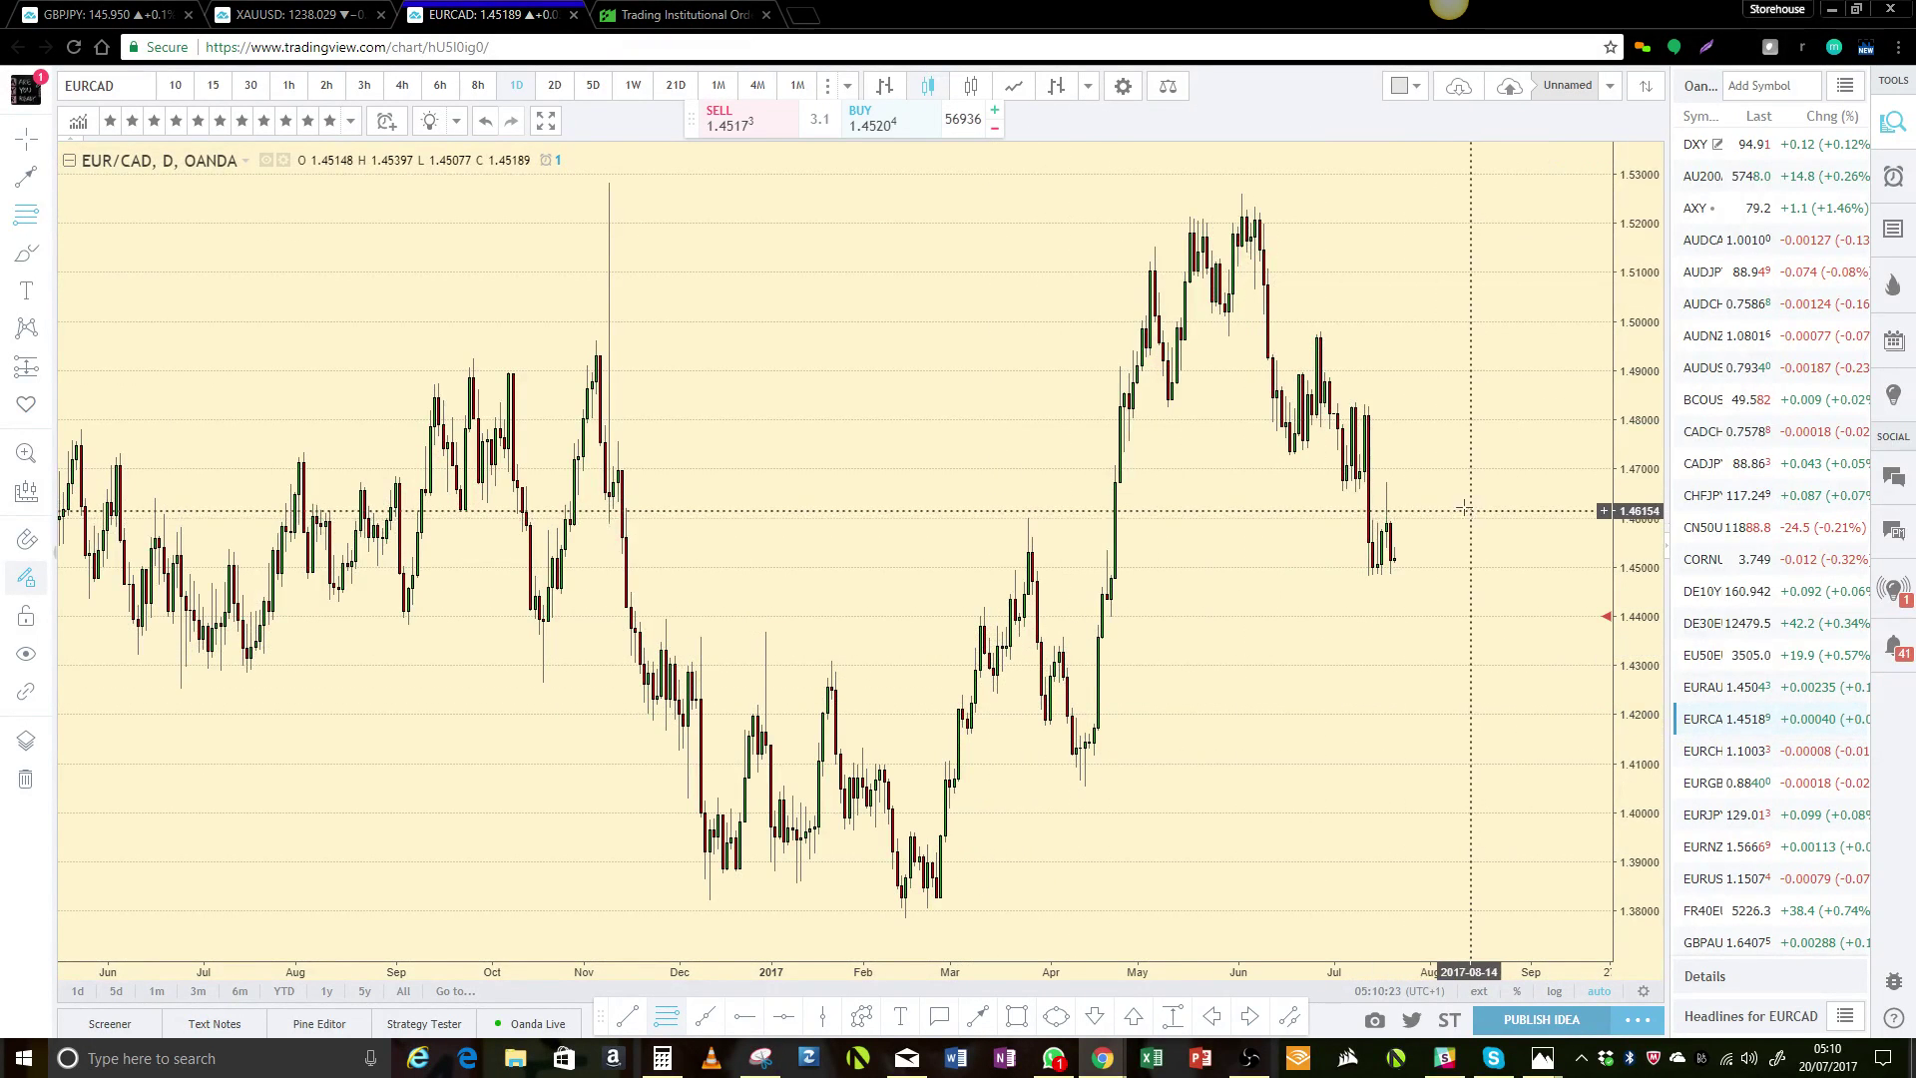
- Mark EUR/CAD zones with ray pairs at 1.48998/1.48084 and 1.44813/about 1.440
{"action": "left_click", "coordinate": [1317, 371]}
{"action": "left_click", "coordinate": [1317, 415]}
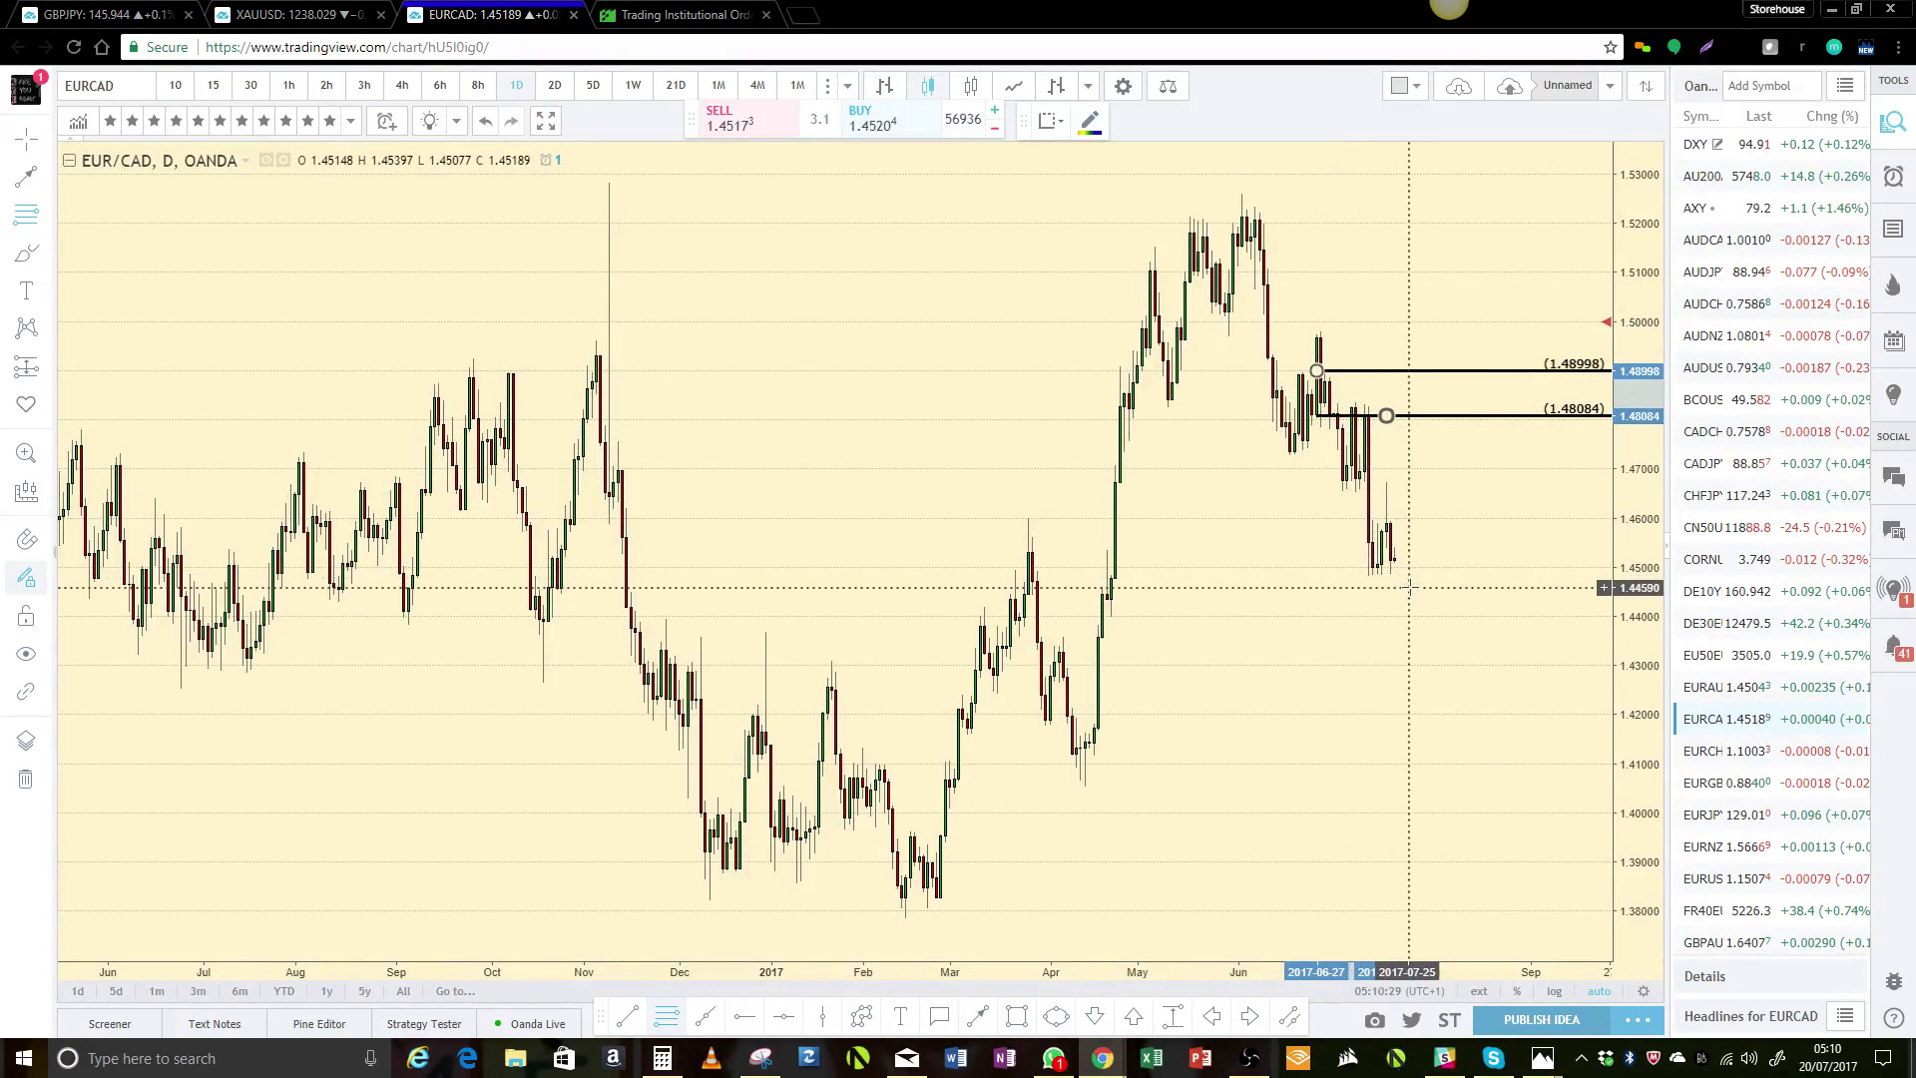
{"action": "left_click", "coordinate": [1104, 577]}
{"action": "left_click_drag", "start_coordinate": [1104, 579], "coordinate": [1152, 616]}
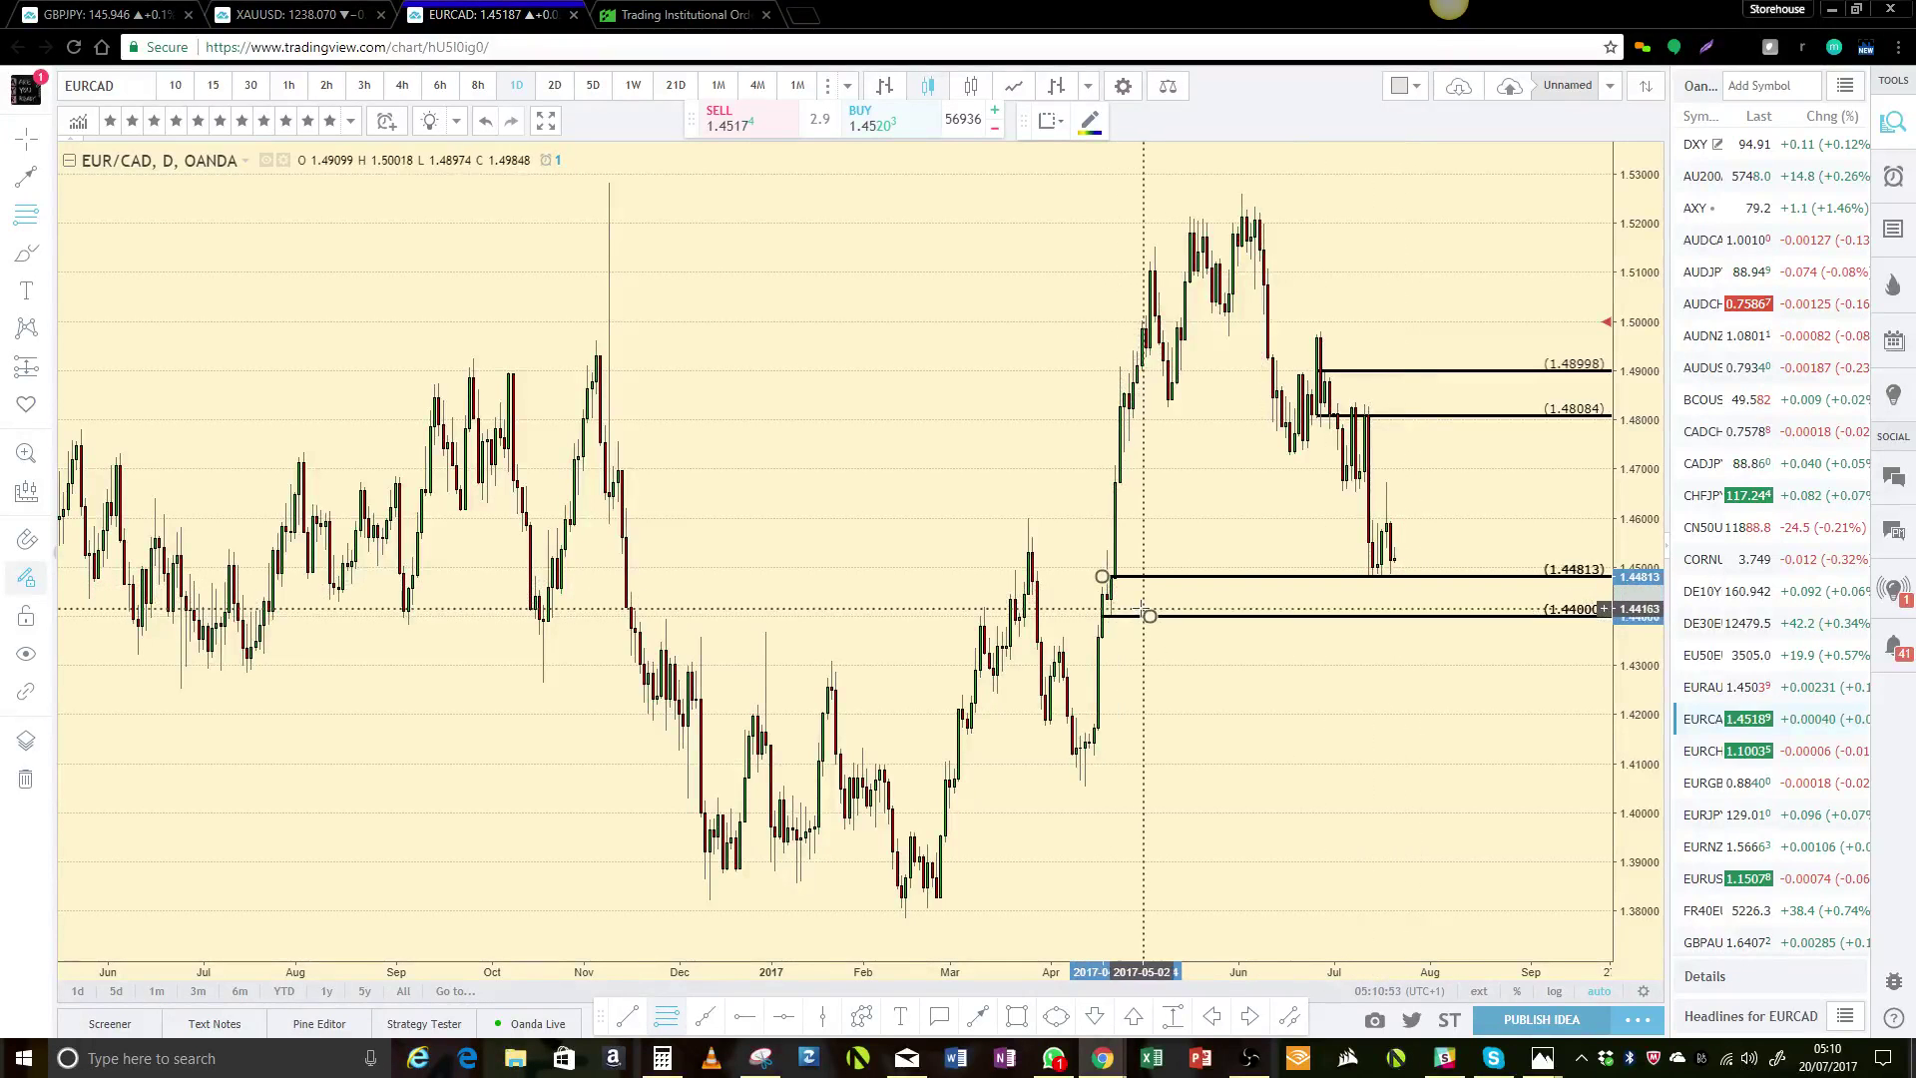
- Add EUR/CAD line pairs at the April 2017 base and the June 2017 peak
{"action": "left_click", "coordinate": [1072, 781]}
{"action": "left_click", "coordinate": [1120, 729]}
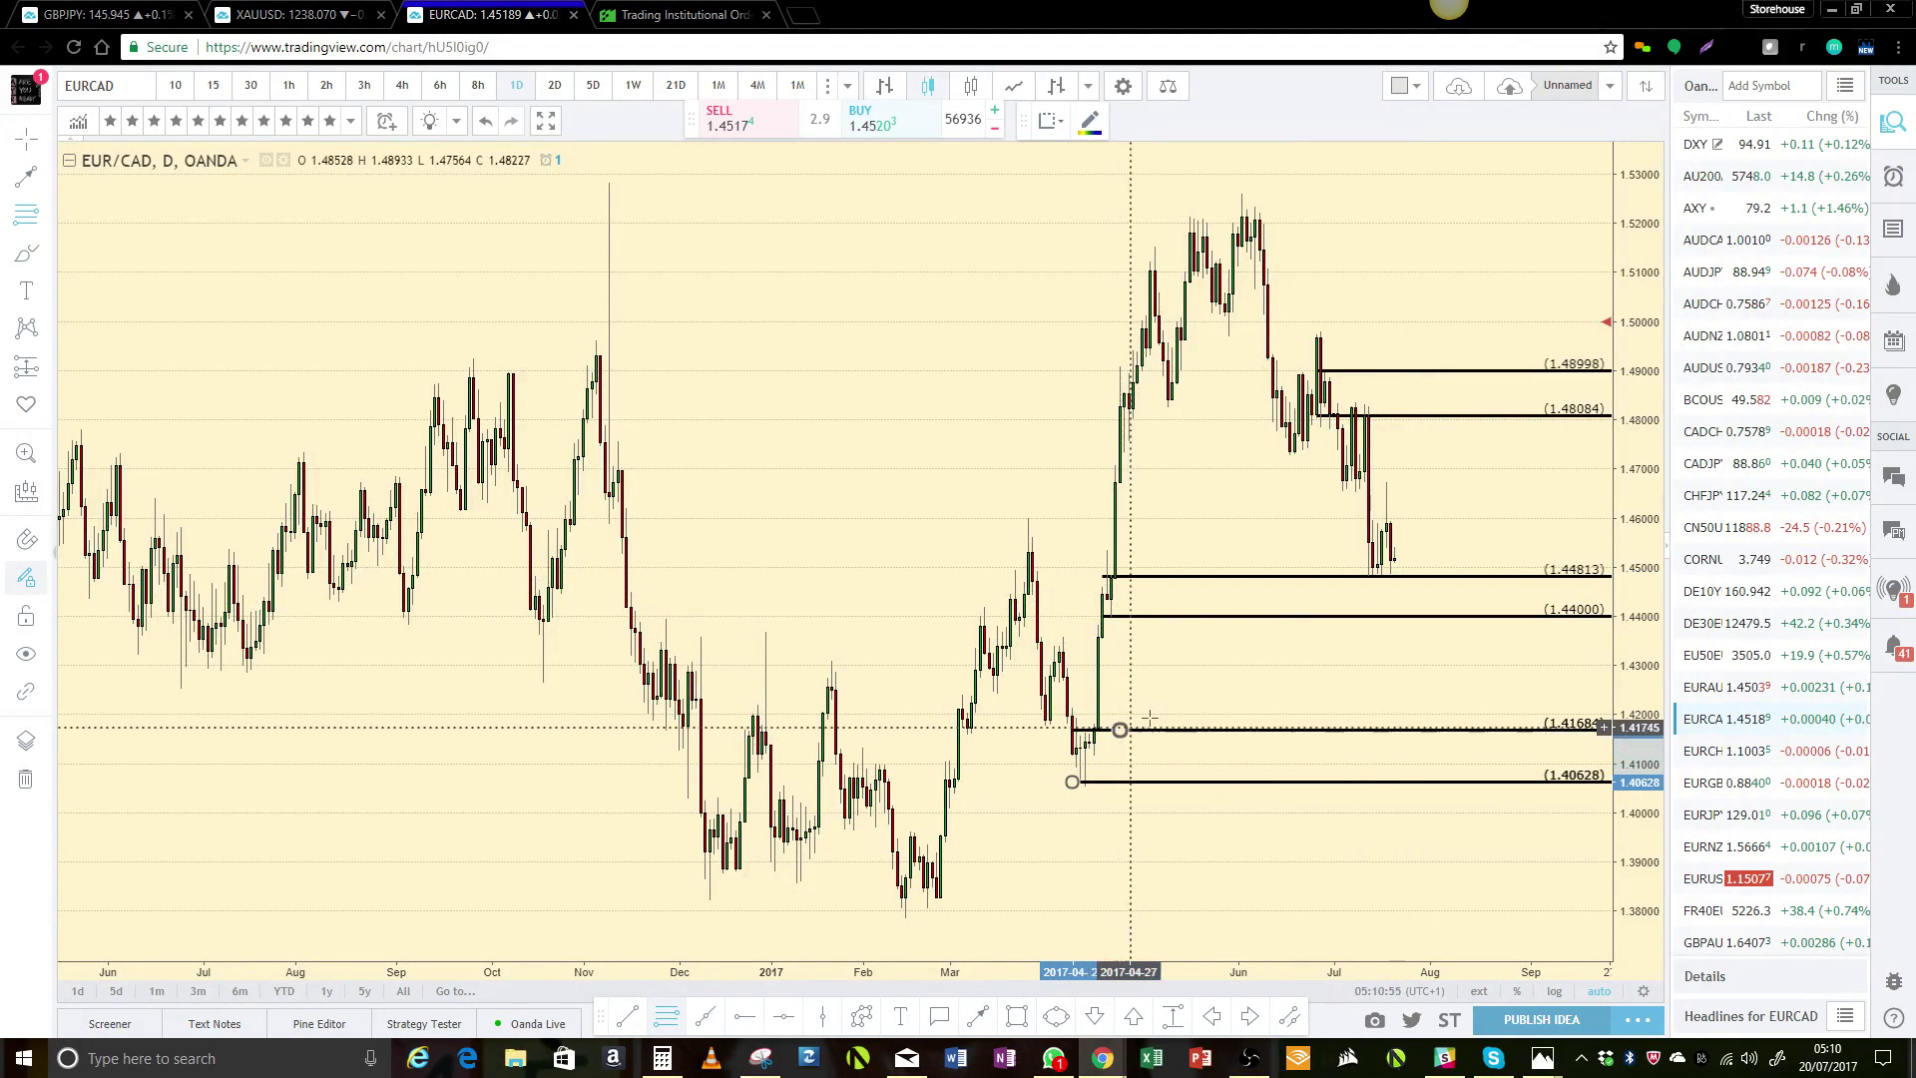
{"action": "left_click", "coordinate": [1239, 200]}
{"action": "left_click", "coordinate": [1272, 246]}
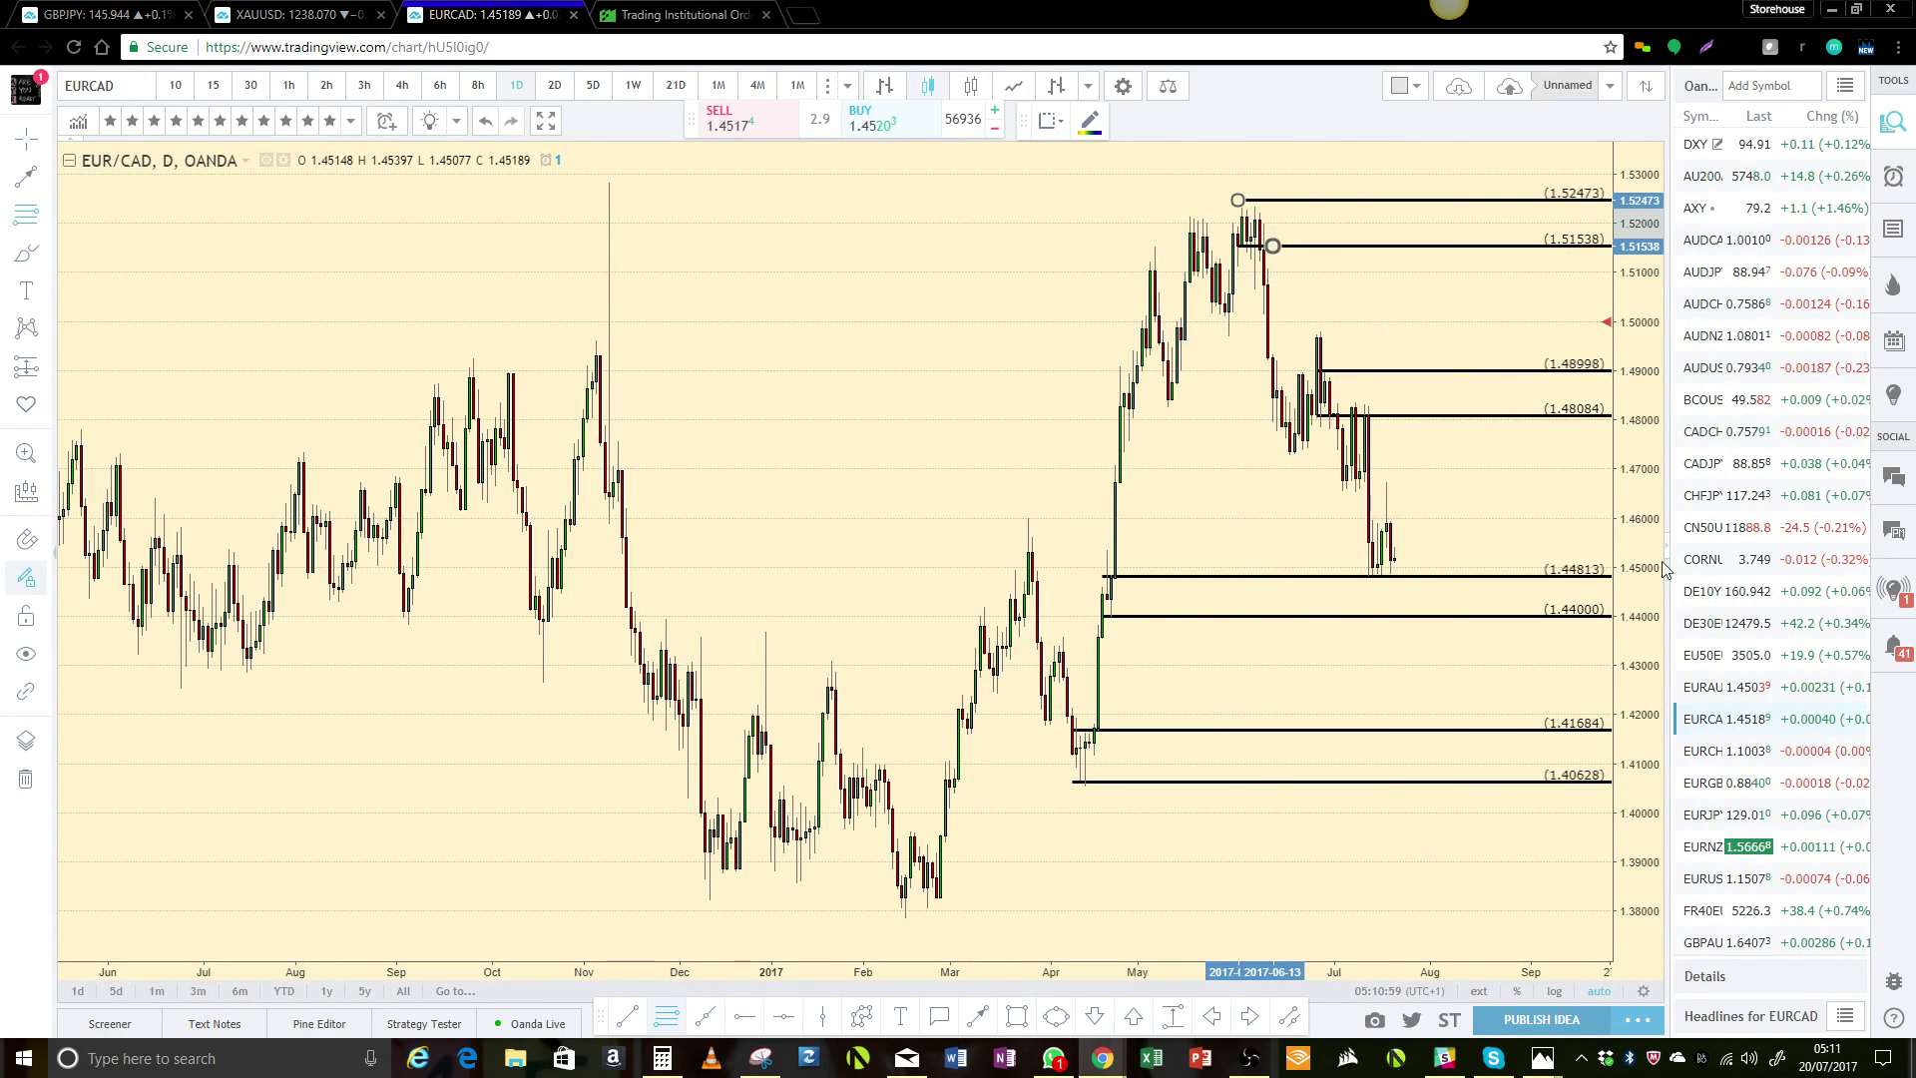
{"action": "left_click", "coordinate": [1692, 751]}
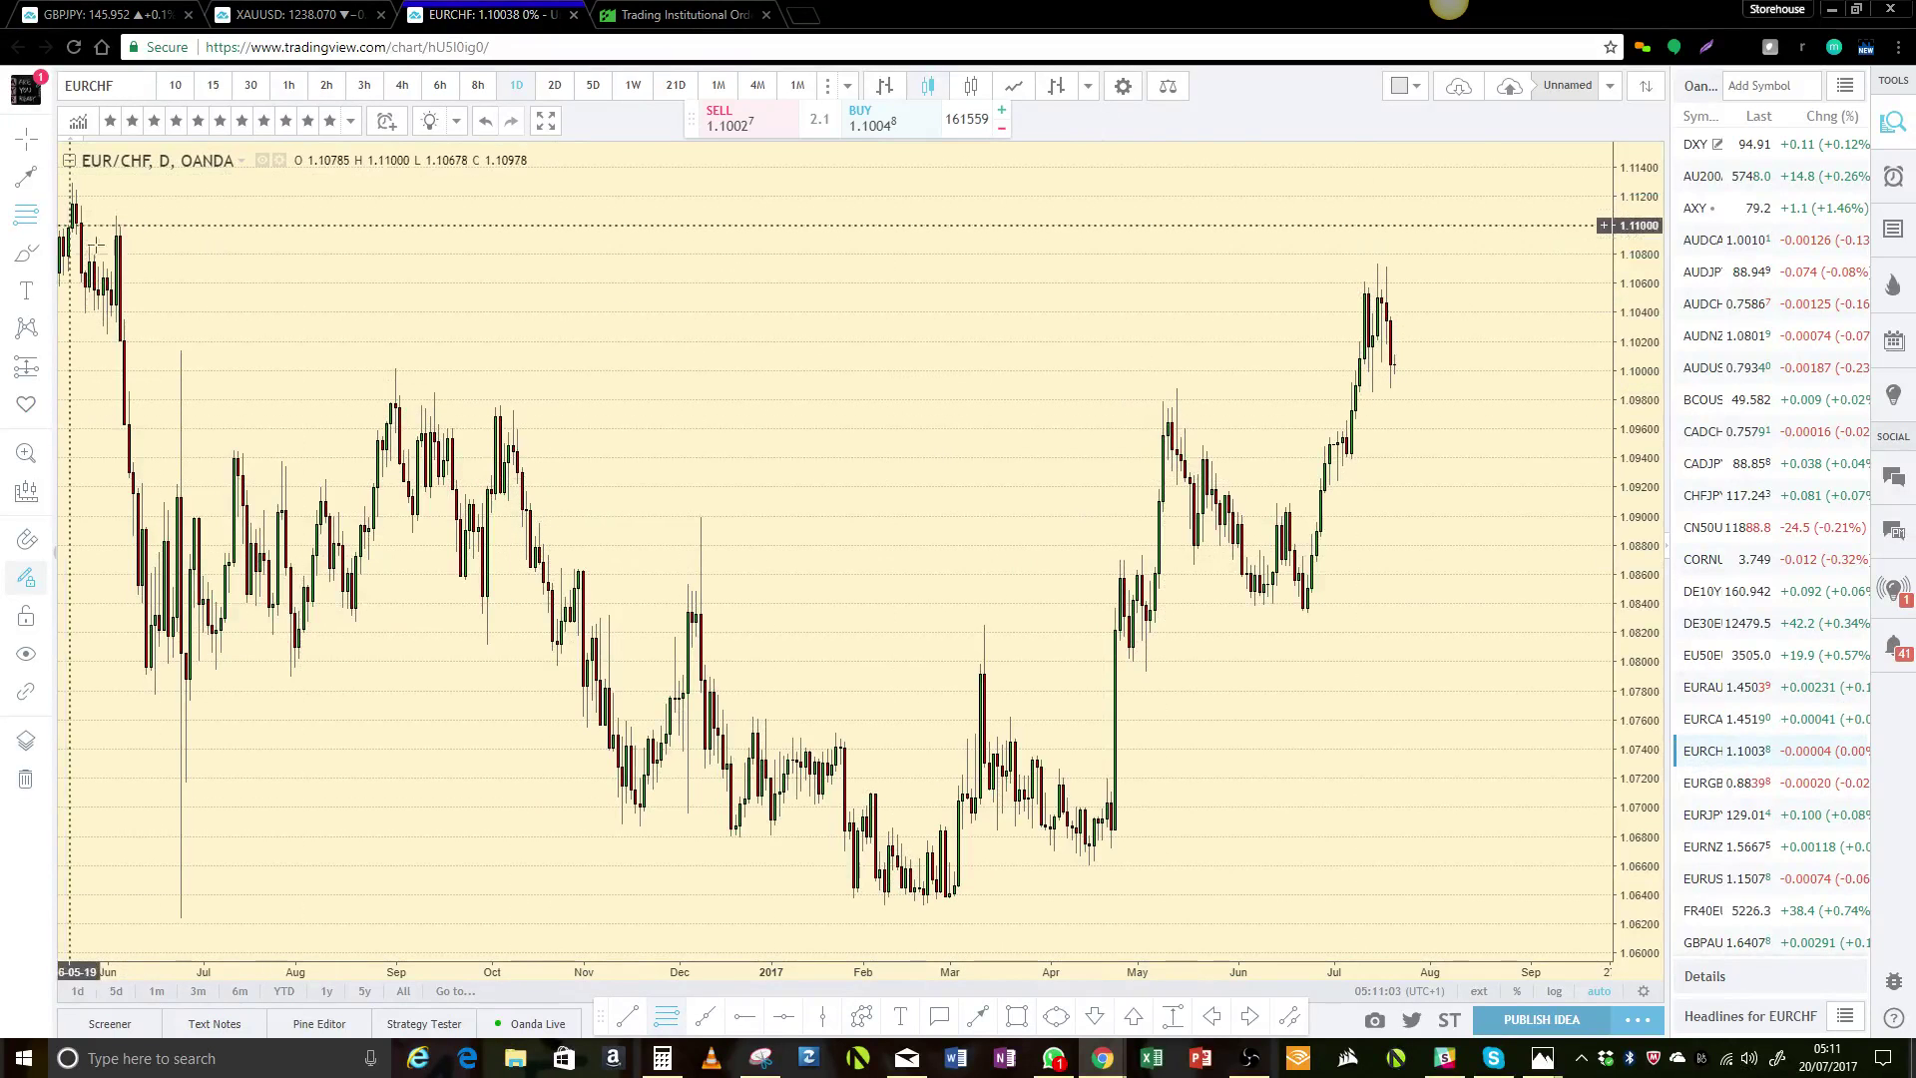
- Mark daily EUR/CHF zones with rays at 1.11082/1.10472 and 1.09539/1.09190
{"action": "left_click", "coordinate": [103, 213]}
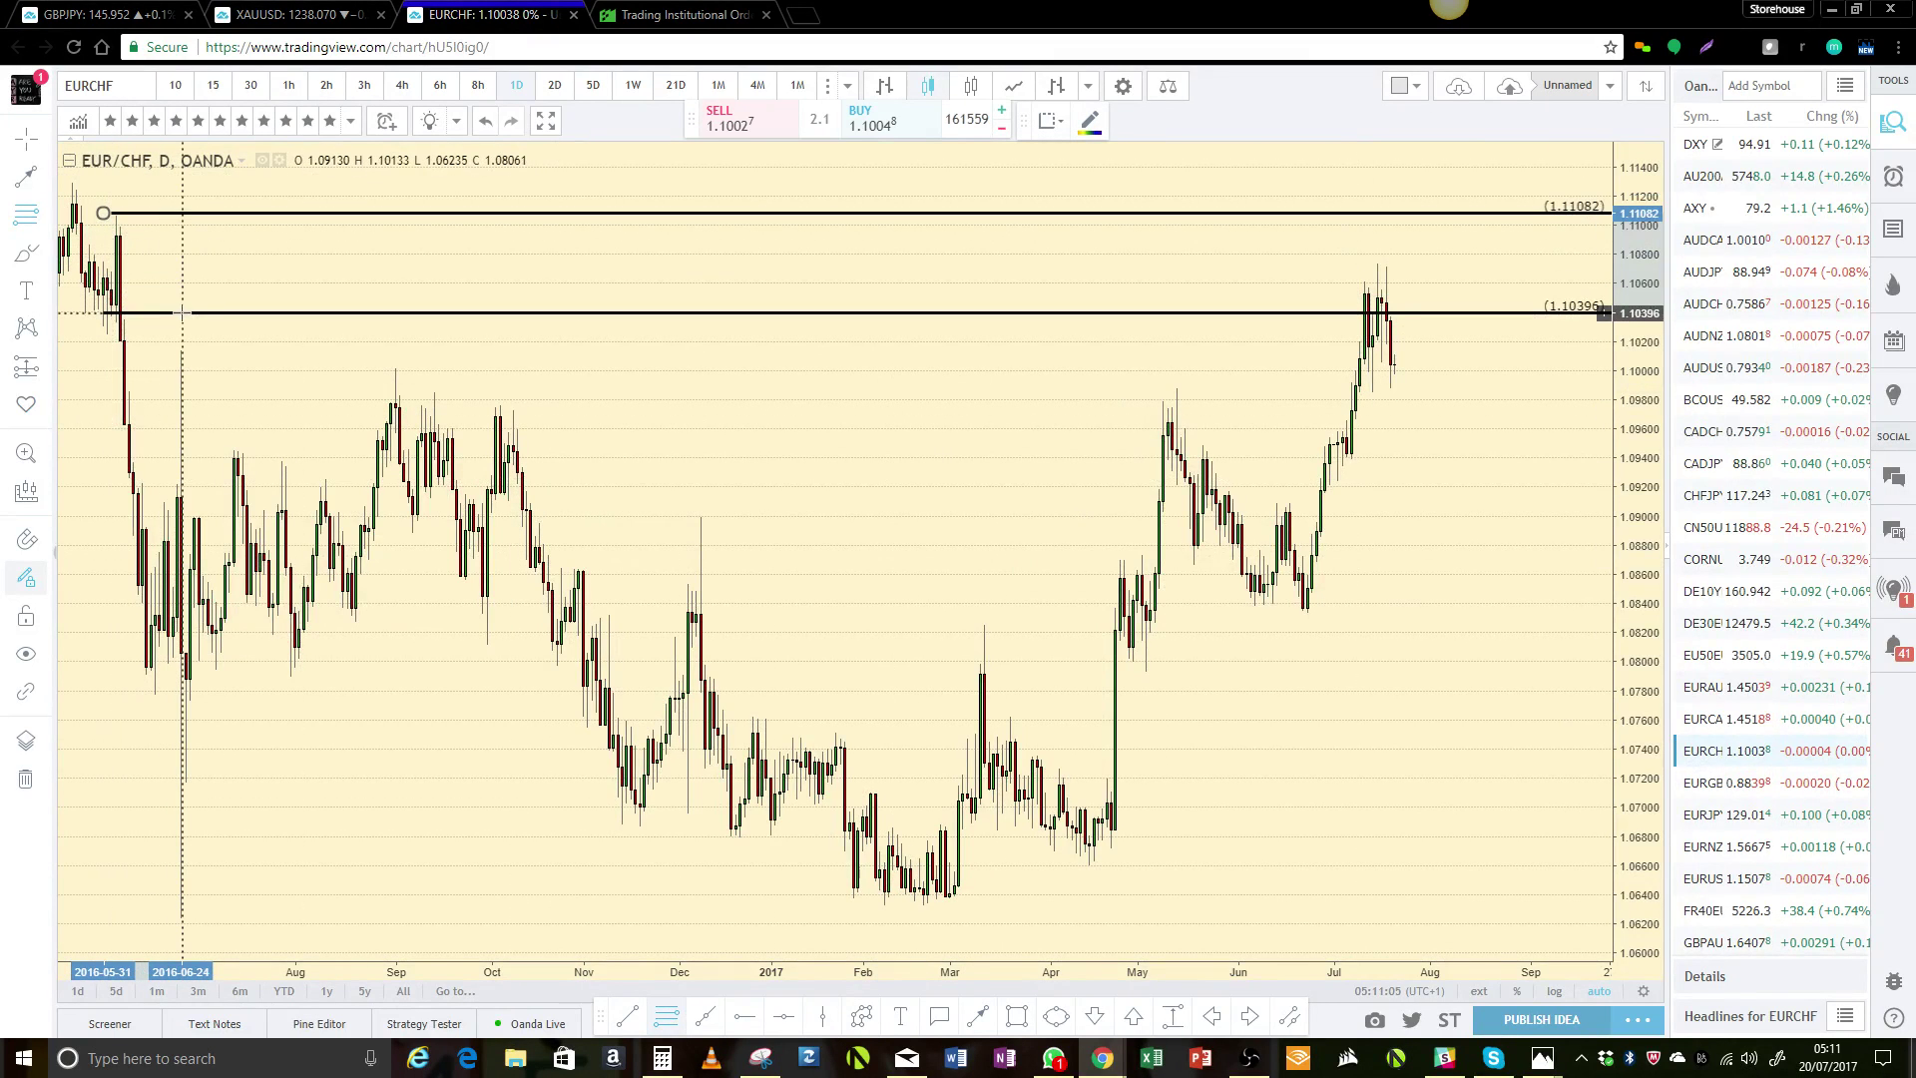
{"action": "left_click", "coordinate": [181, 302]}
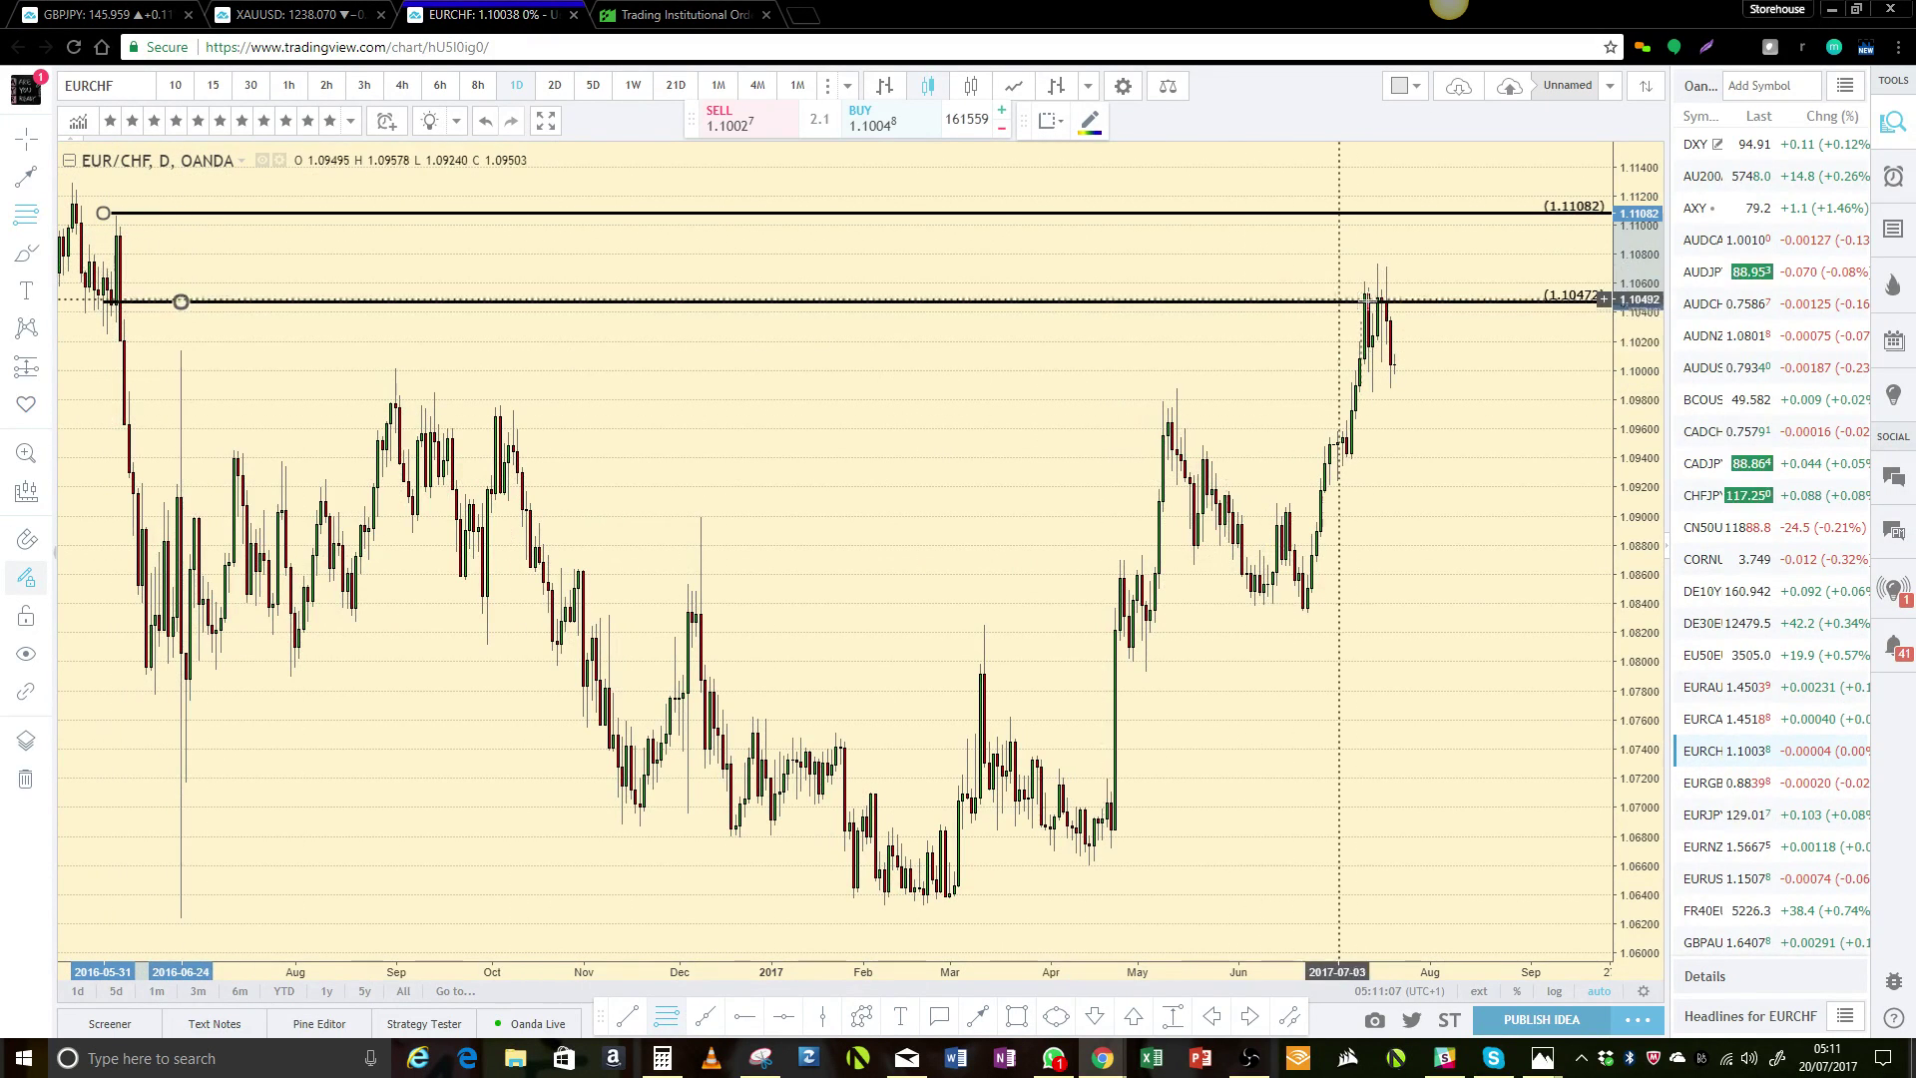
{"action": "left_click", "coordinate": [1331, 437]}
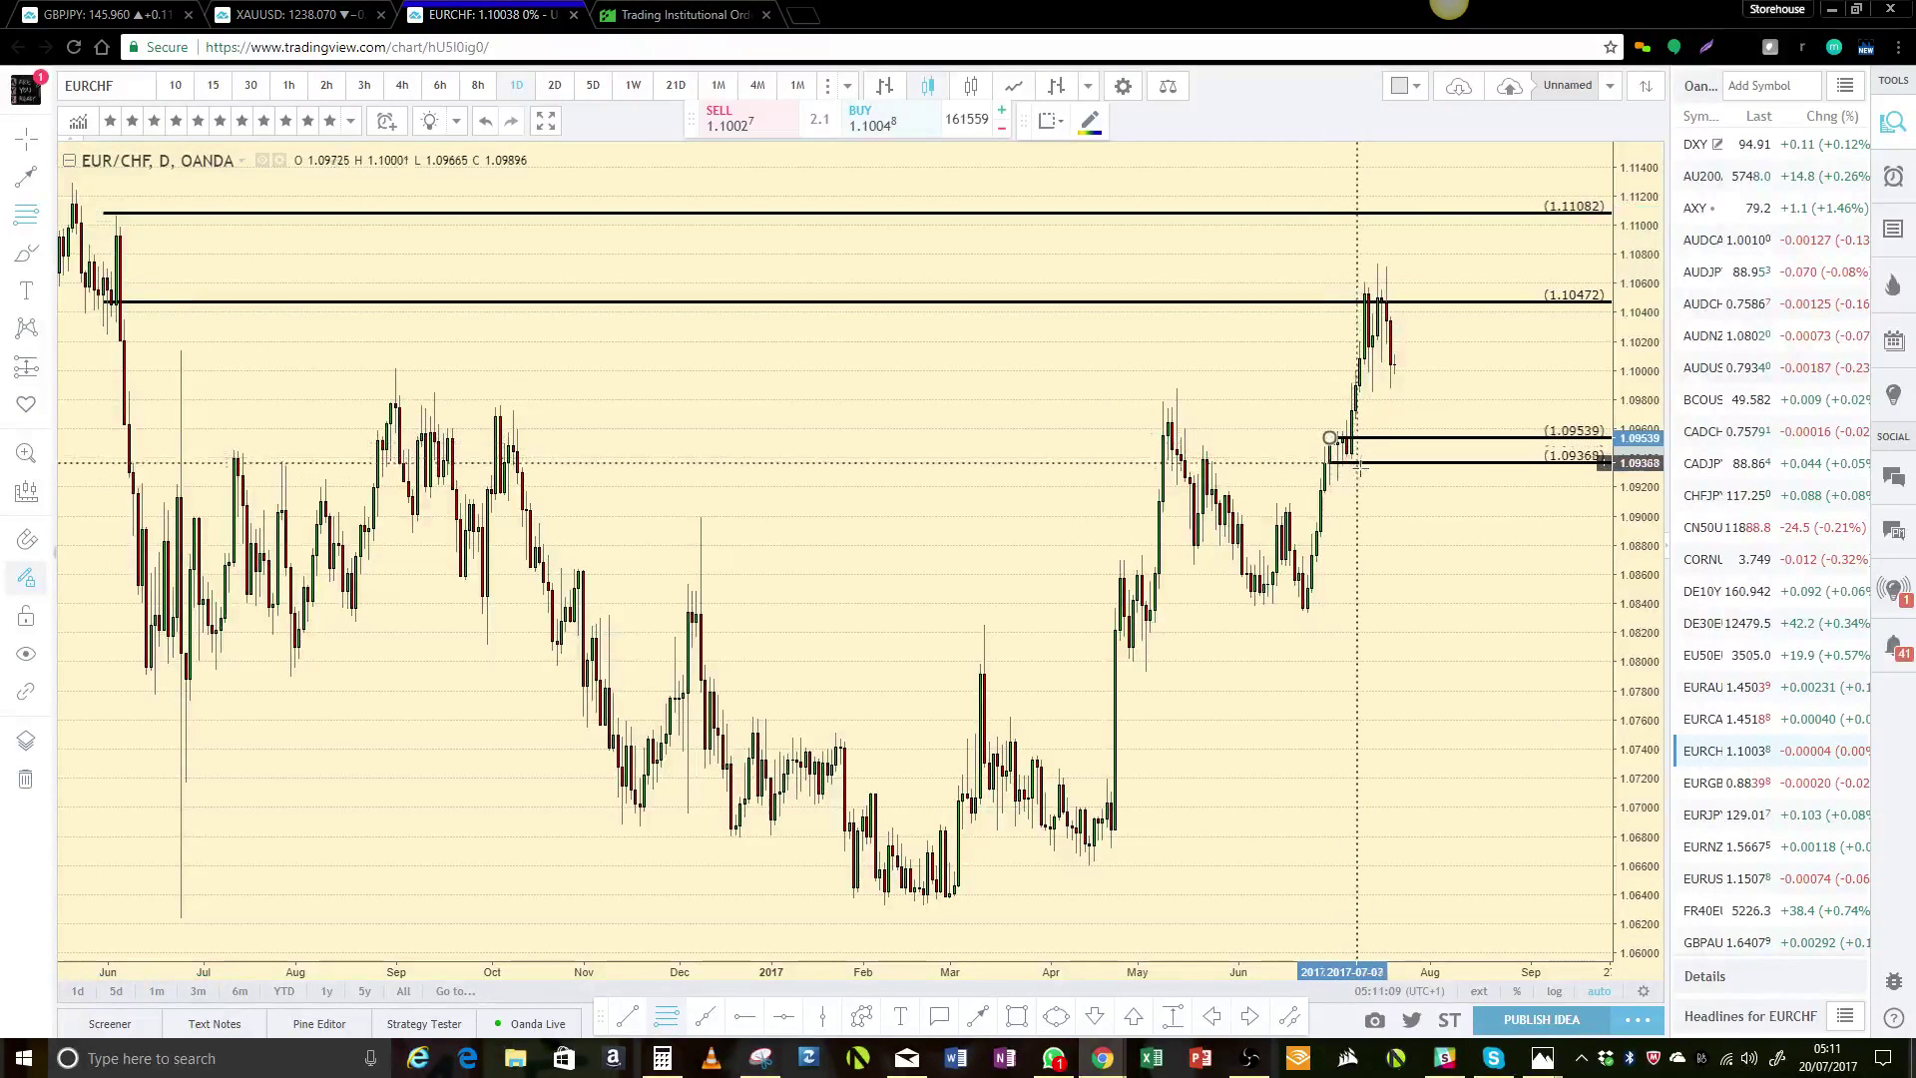
{"action": "left_click", "coordinate": [1351, 488]}
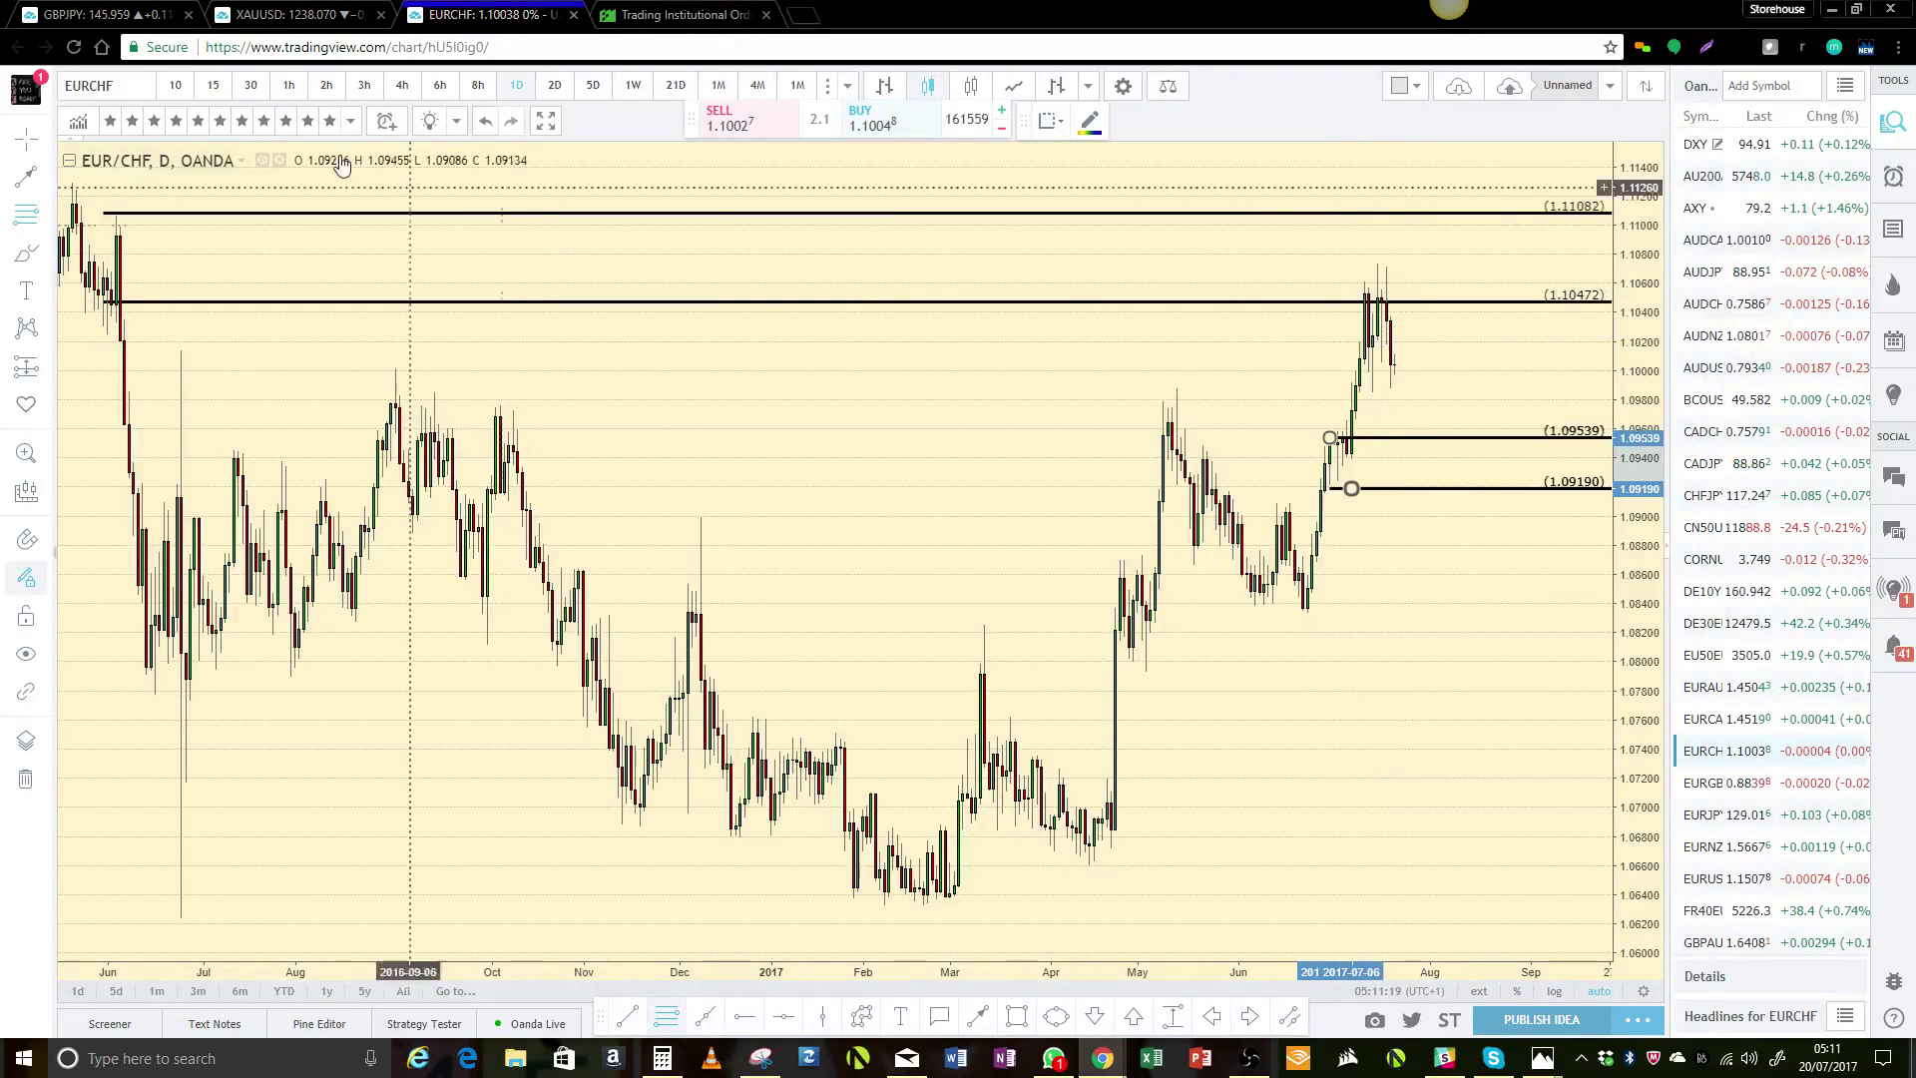
- On the 4-hour chart, add rays at 1.10393, 1.10260, 1.10514 and 1.10736, then return to daily
{"action": "left_click", "coordinate": [402, 85]}
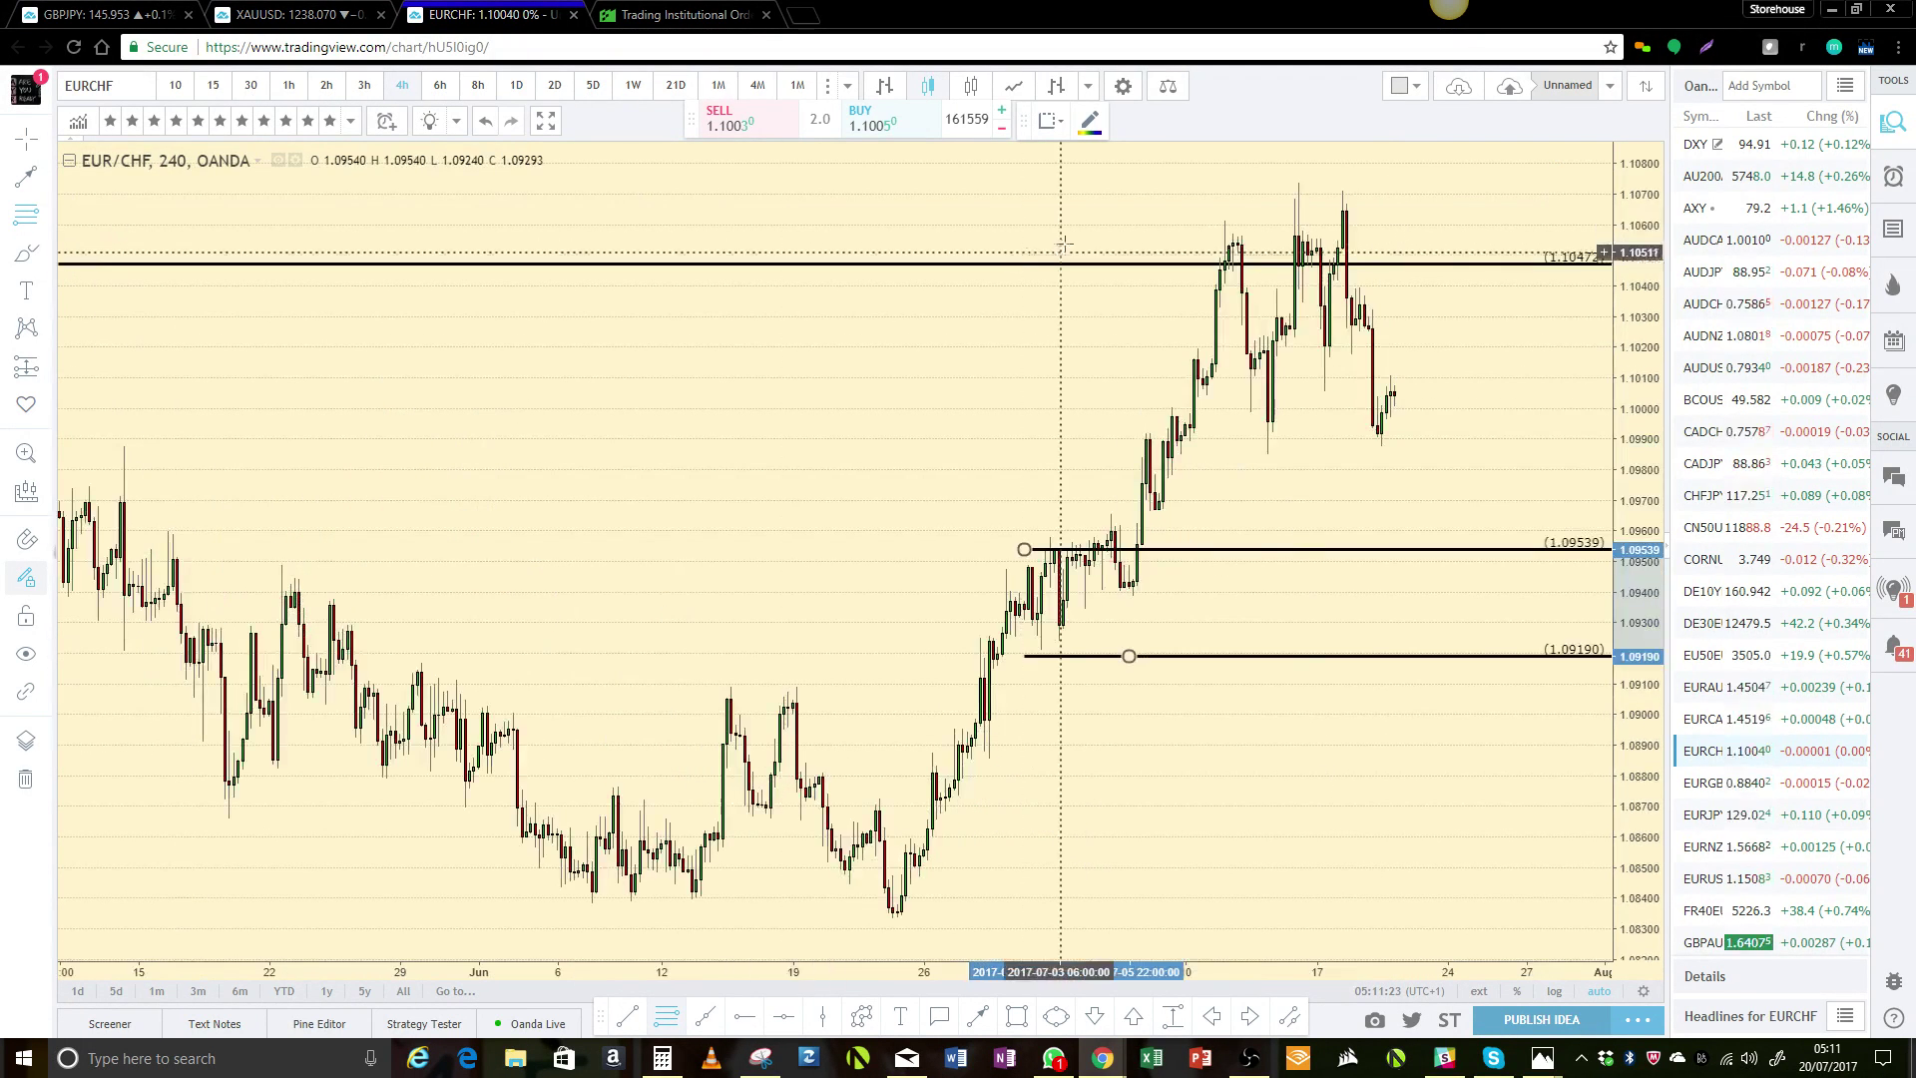
{"action": "left_click", "coordinate": [1352, 289]}
{"action": "left_click", "coordinate": [1355, 324]}
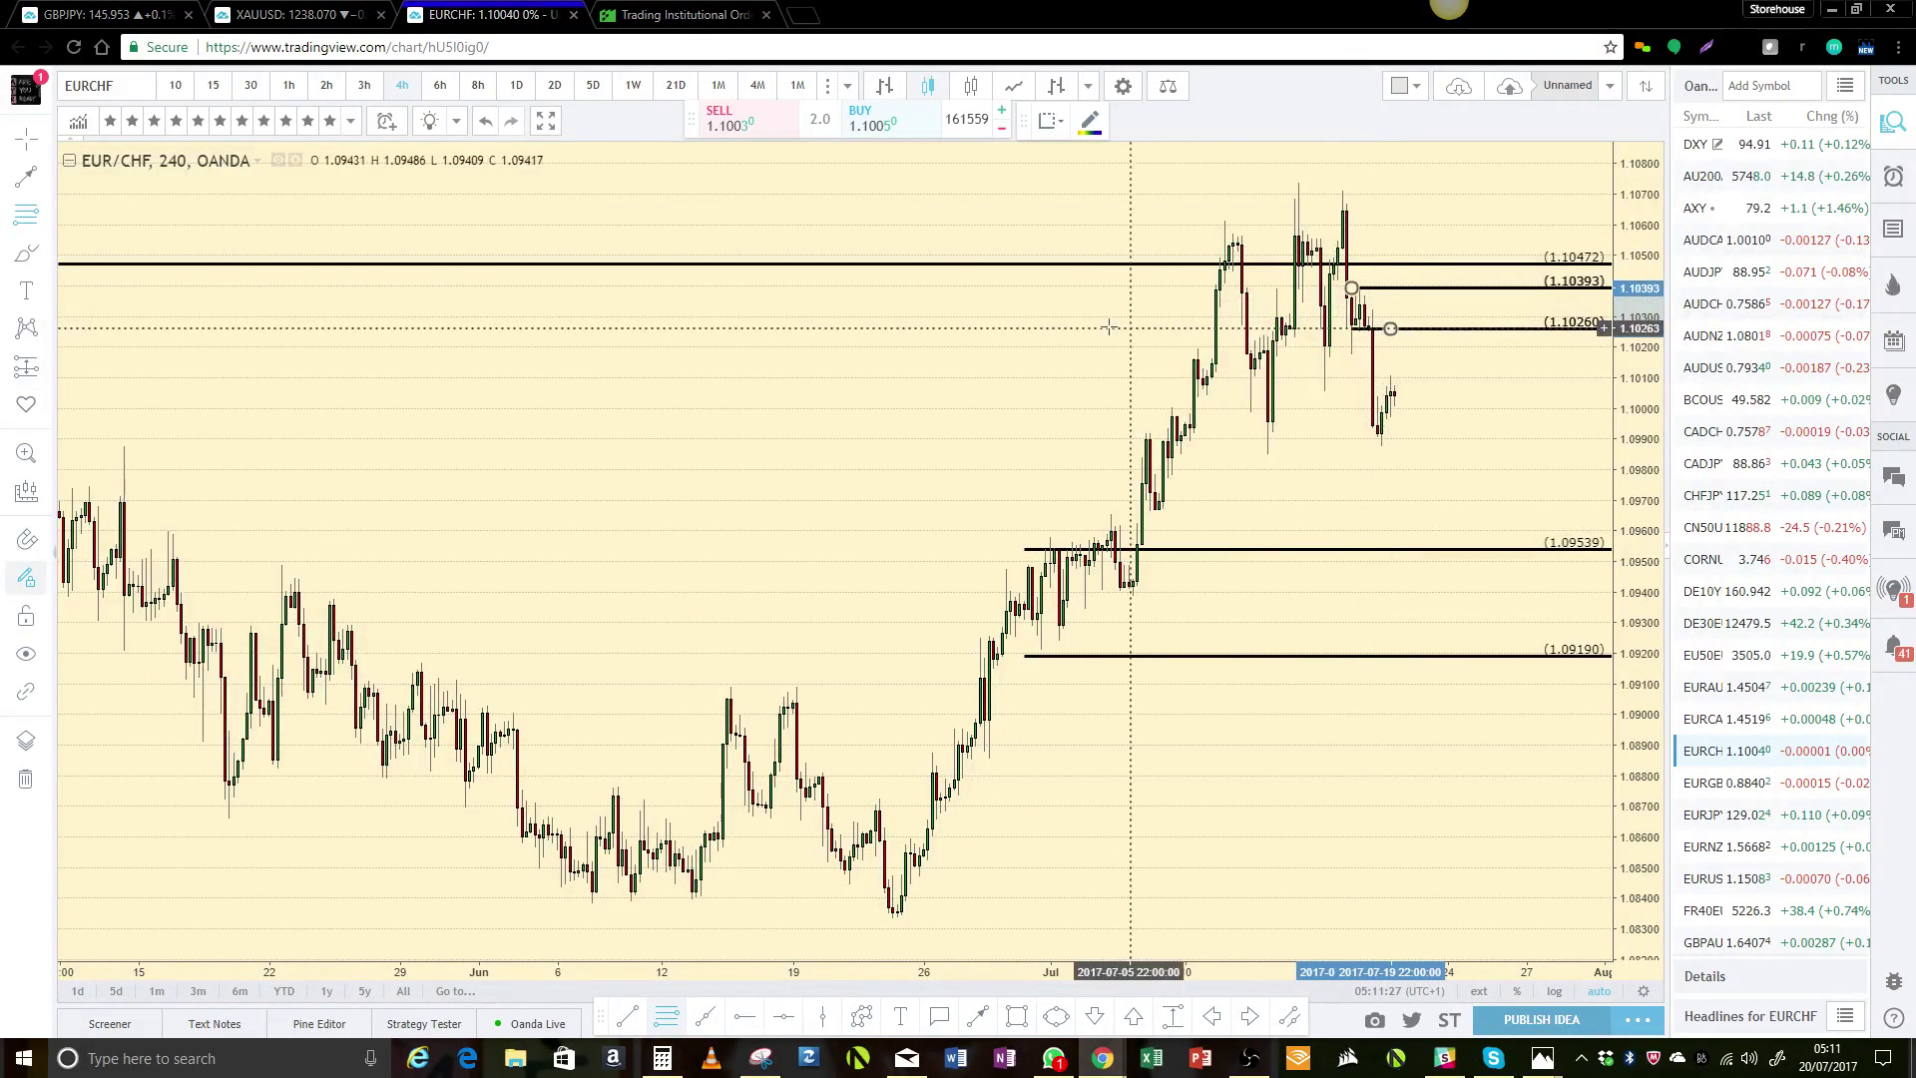
{"action": "left_click", "coordinate": [1333, 251]}
{"action": "left_click", "coordinate": [1336, 191]}
{"action": "left_click_drag", "start_coordinate": [1393, 190], "coordinate": [1390, 183]}
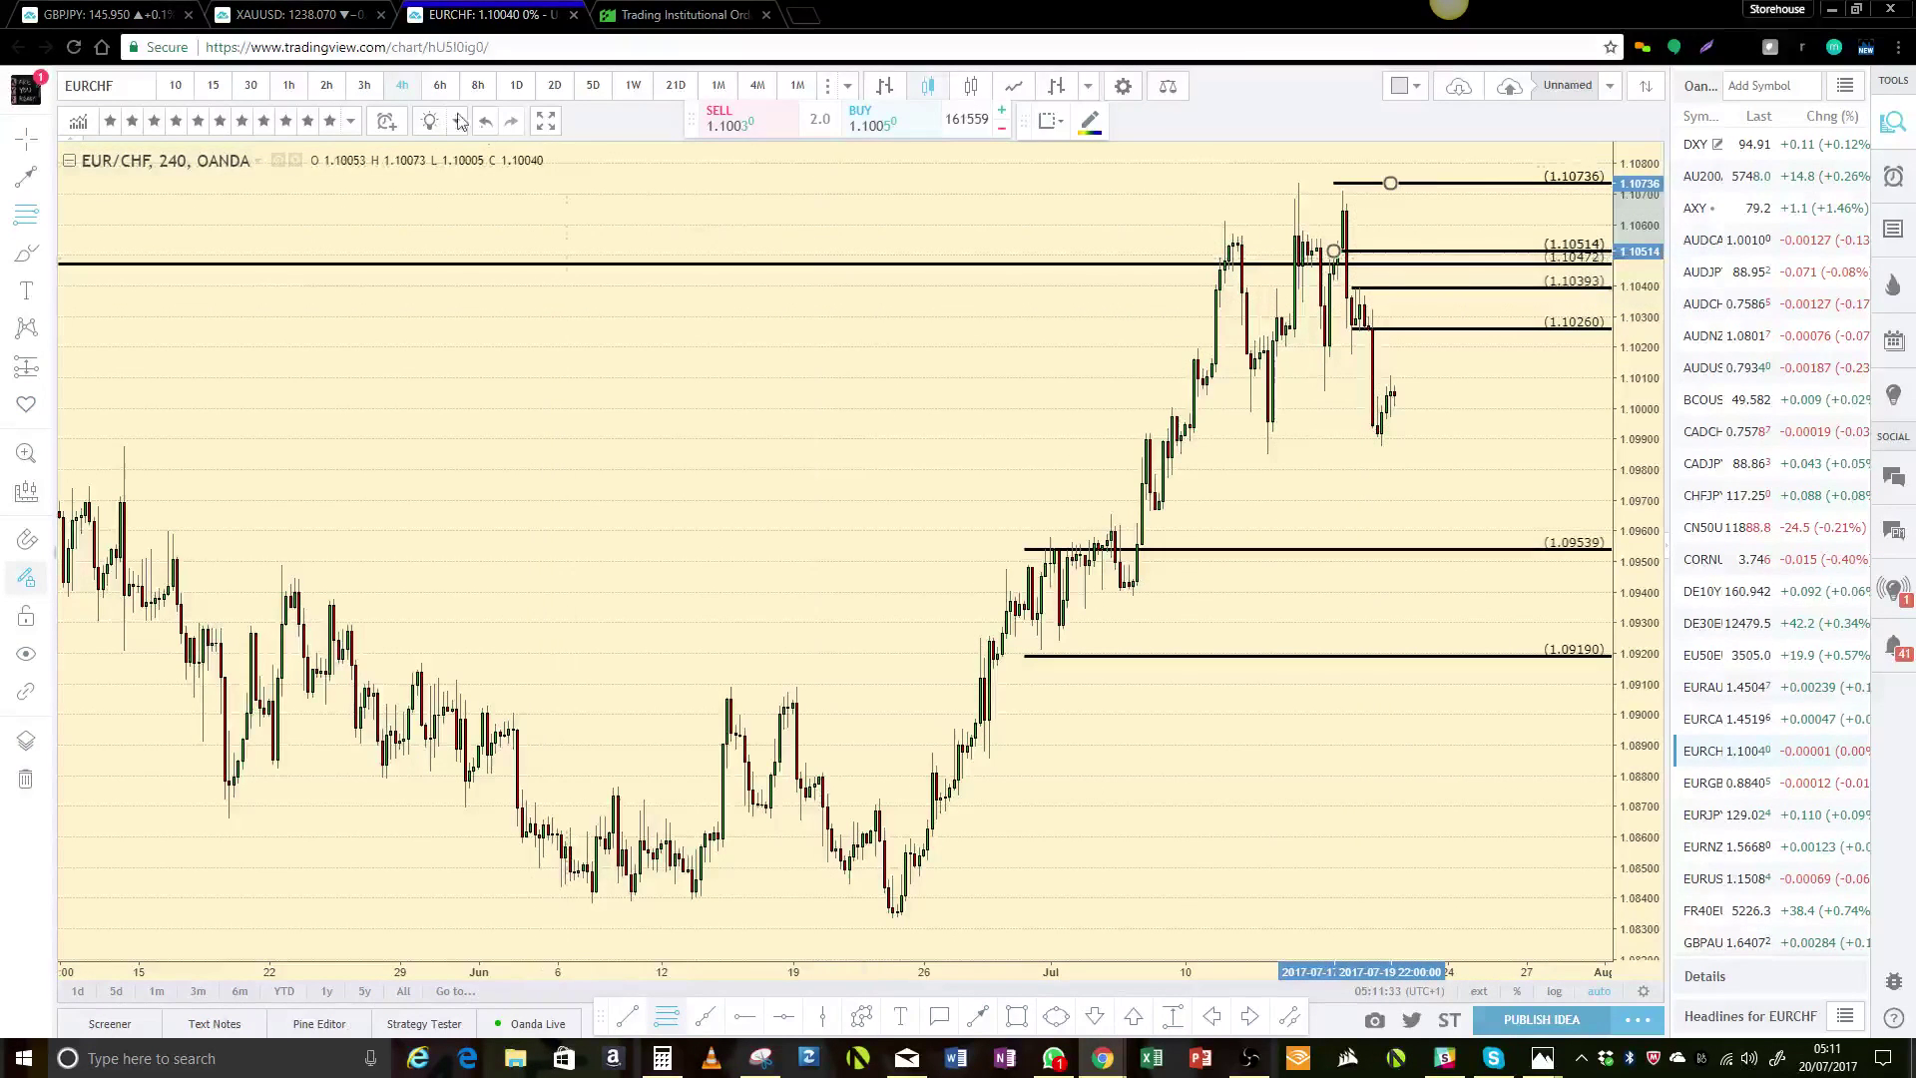
{"action": "left_click", "coordinate": [518, 86]}
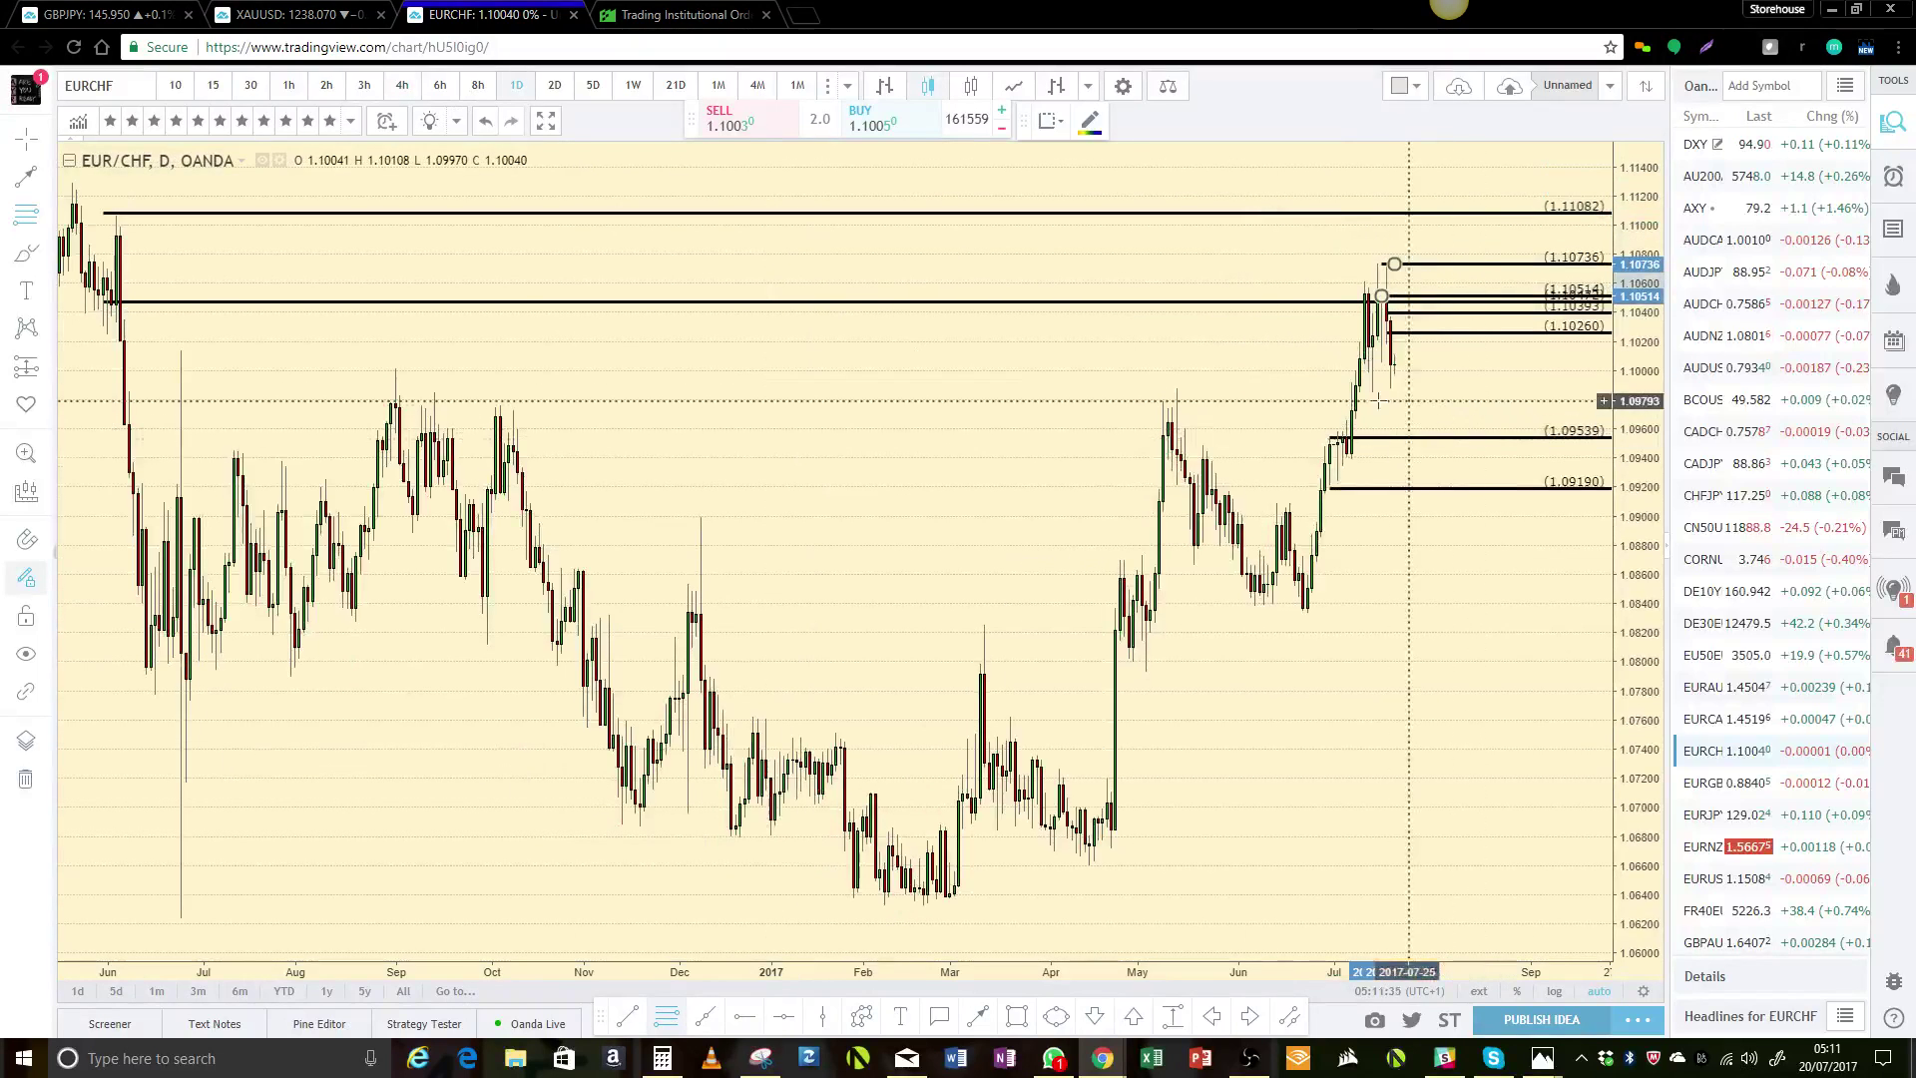
- Load EUR/GBP and mark daily zones with rays at 0.89479/0.88562 and 0.86889/0.86511
{"action": "left_click", "coordinate": [1702, 786]}
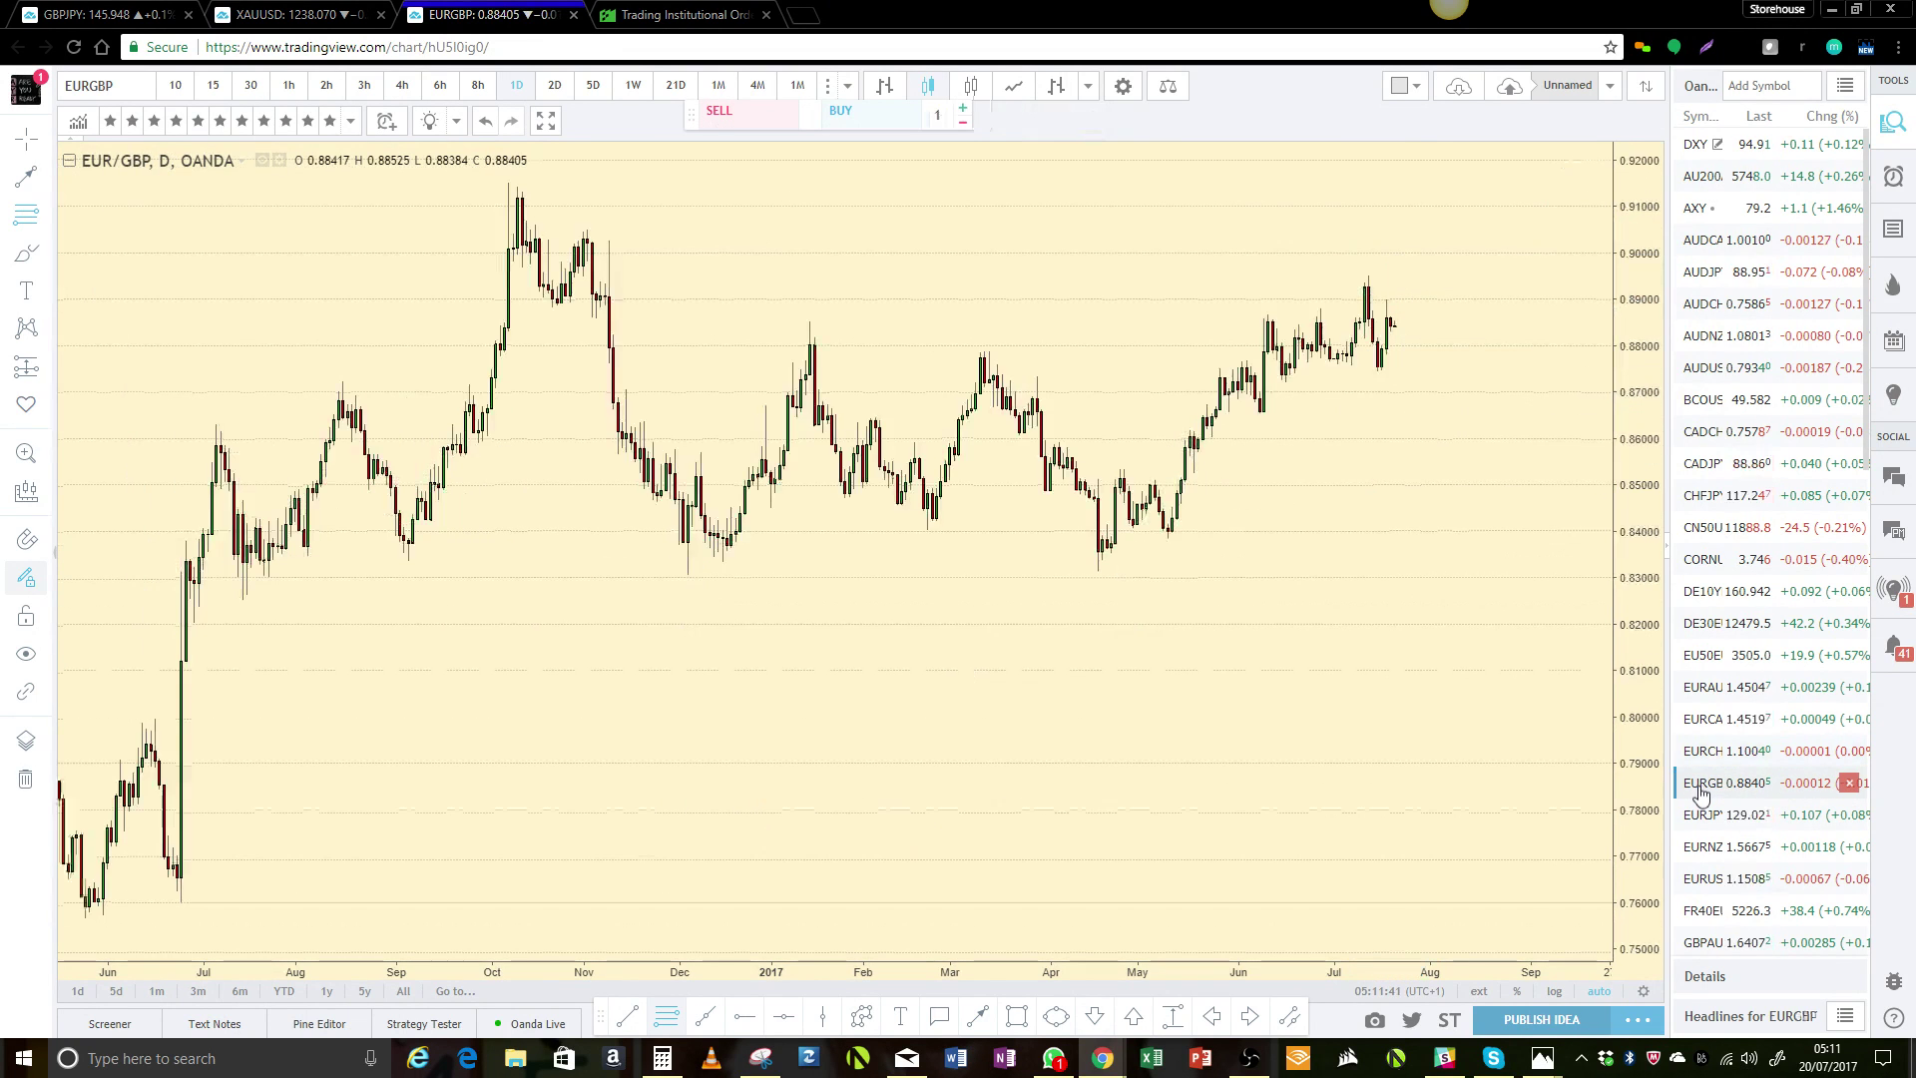
{"action": "scroll", "coordinate": [1430, 570], "scroll_direction": "up", "scroll_amount": 2}
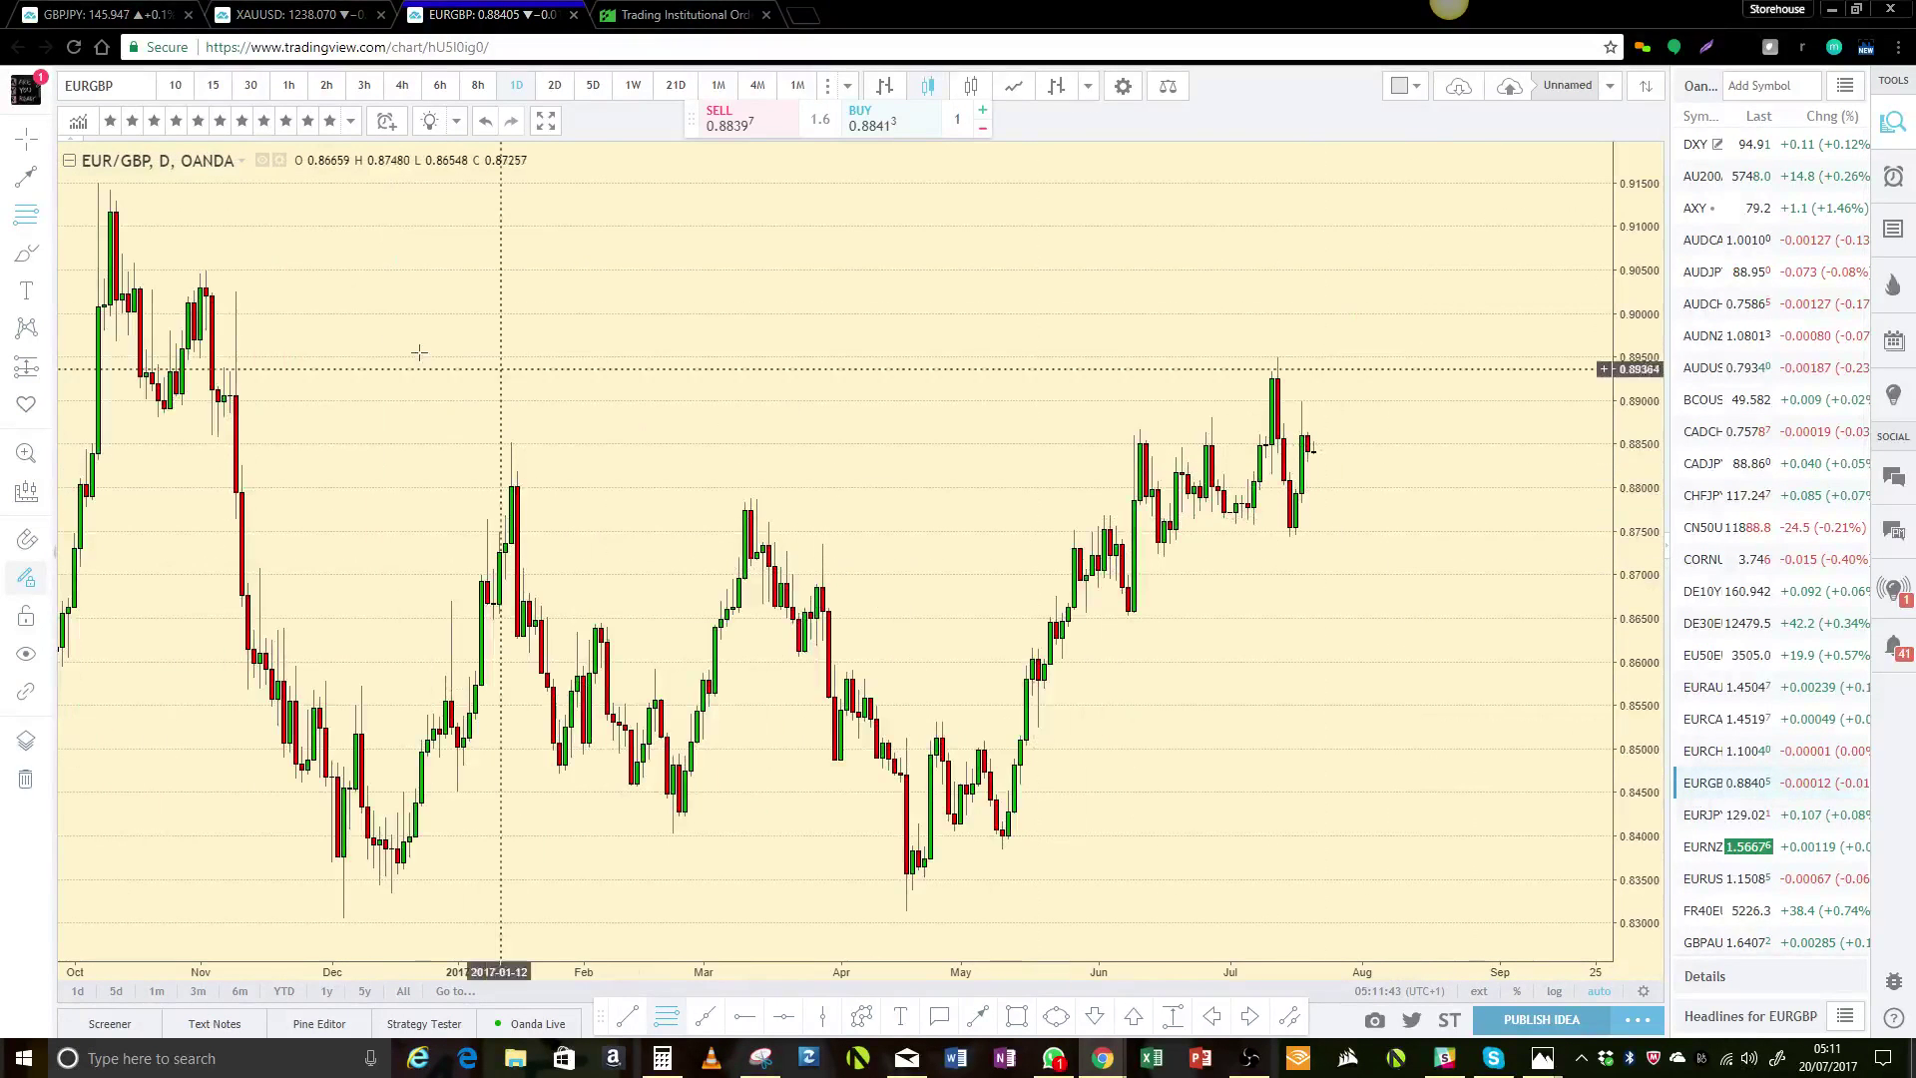
{"action": "left_click", "coordinate": [1267, 358]}
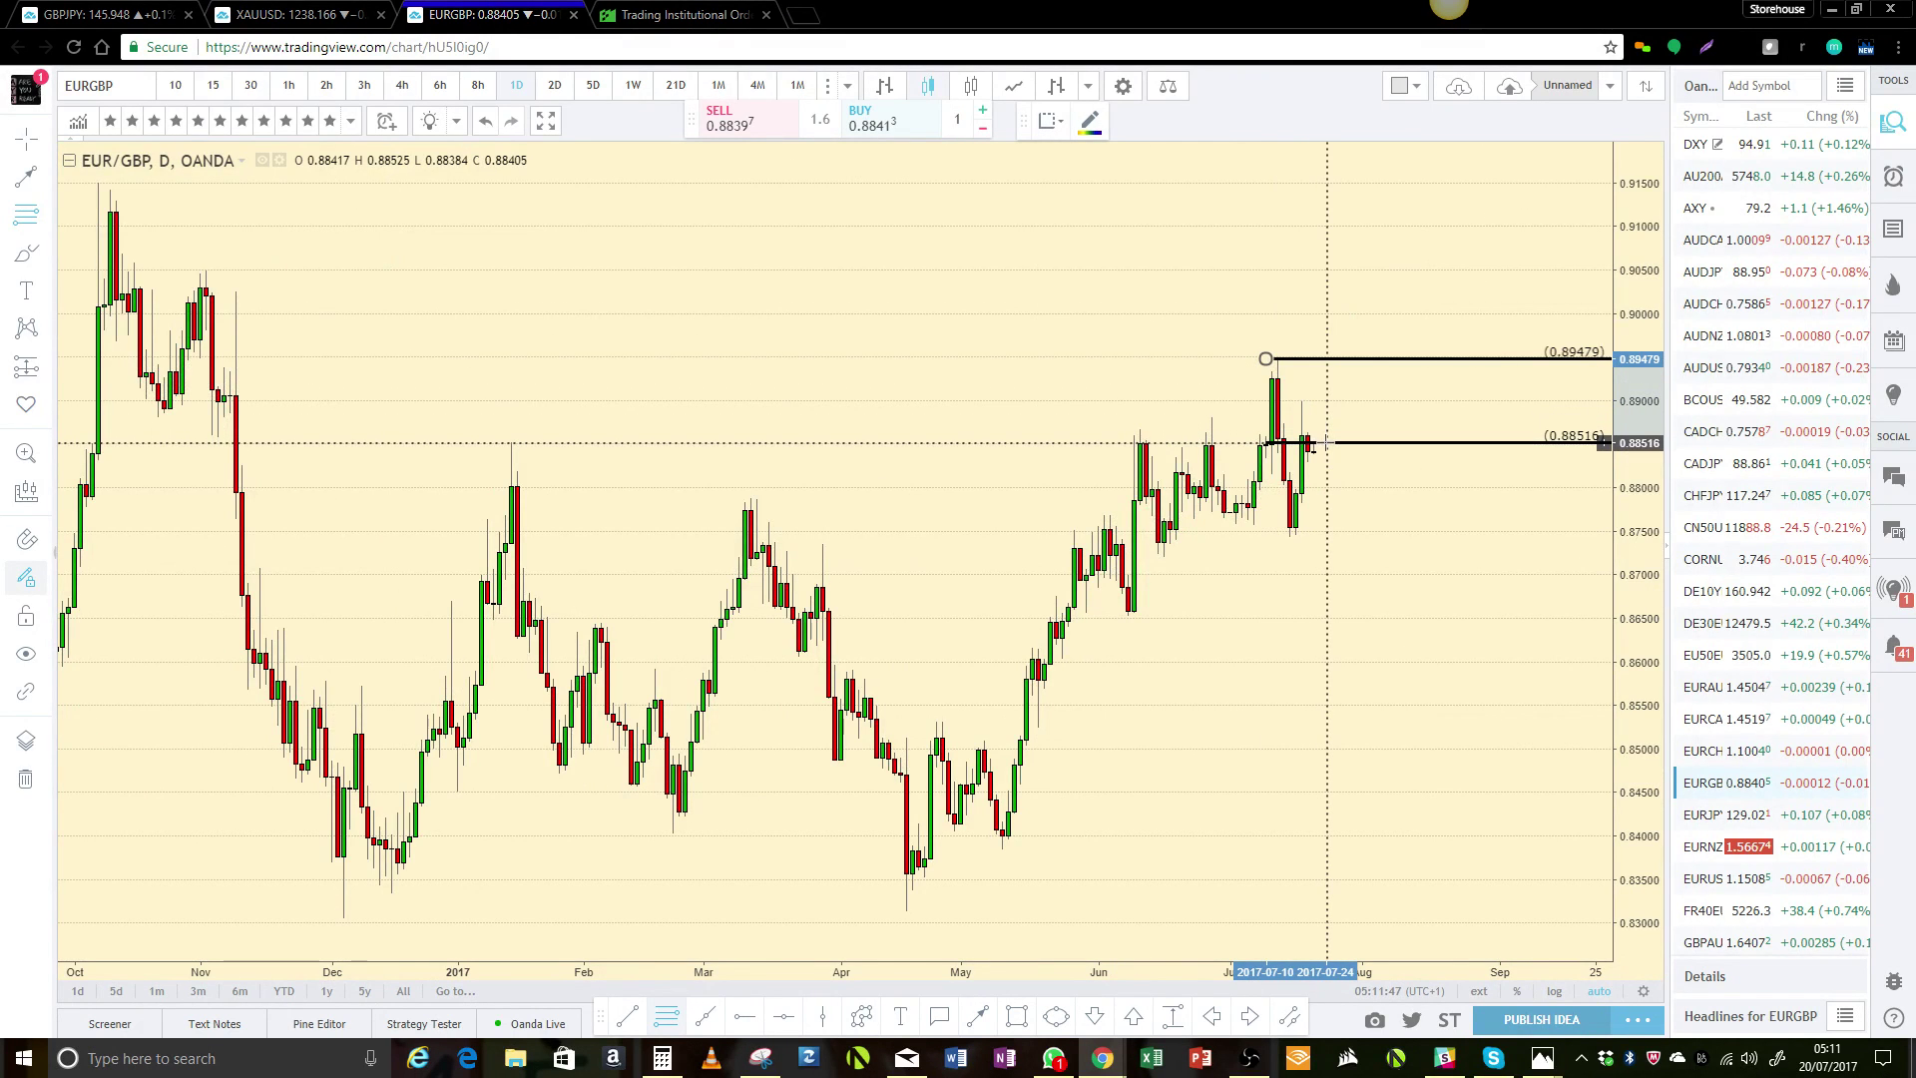
{"action": "left_click", "coordinate": [1325, 439]}
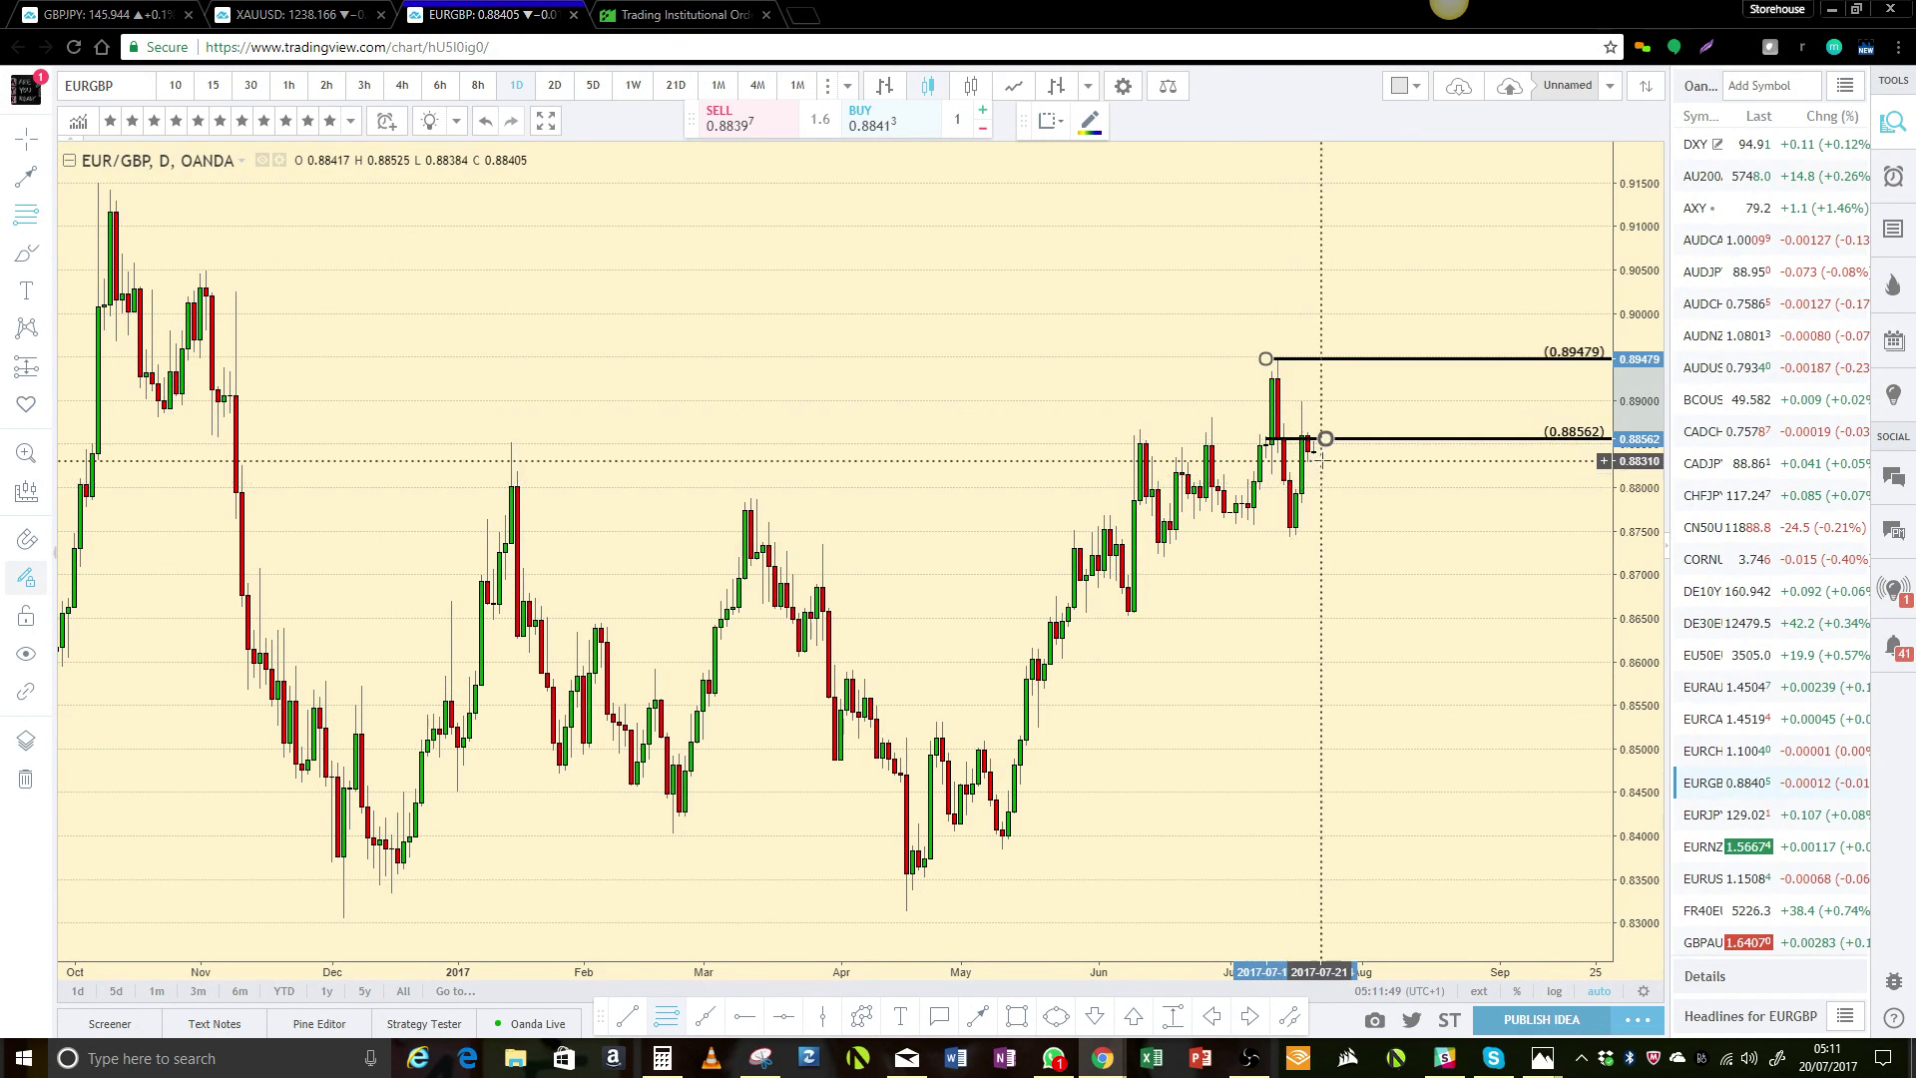
{"action": "left_click", "coordinate": [1129, 584]}
{"action": "left_click", "coordinate": [1164, 617]}
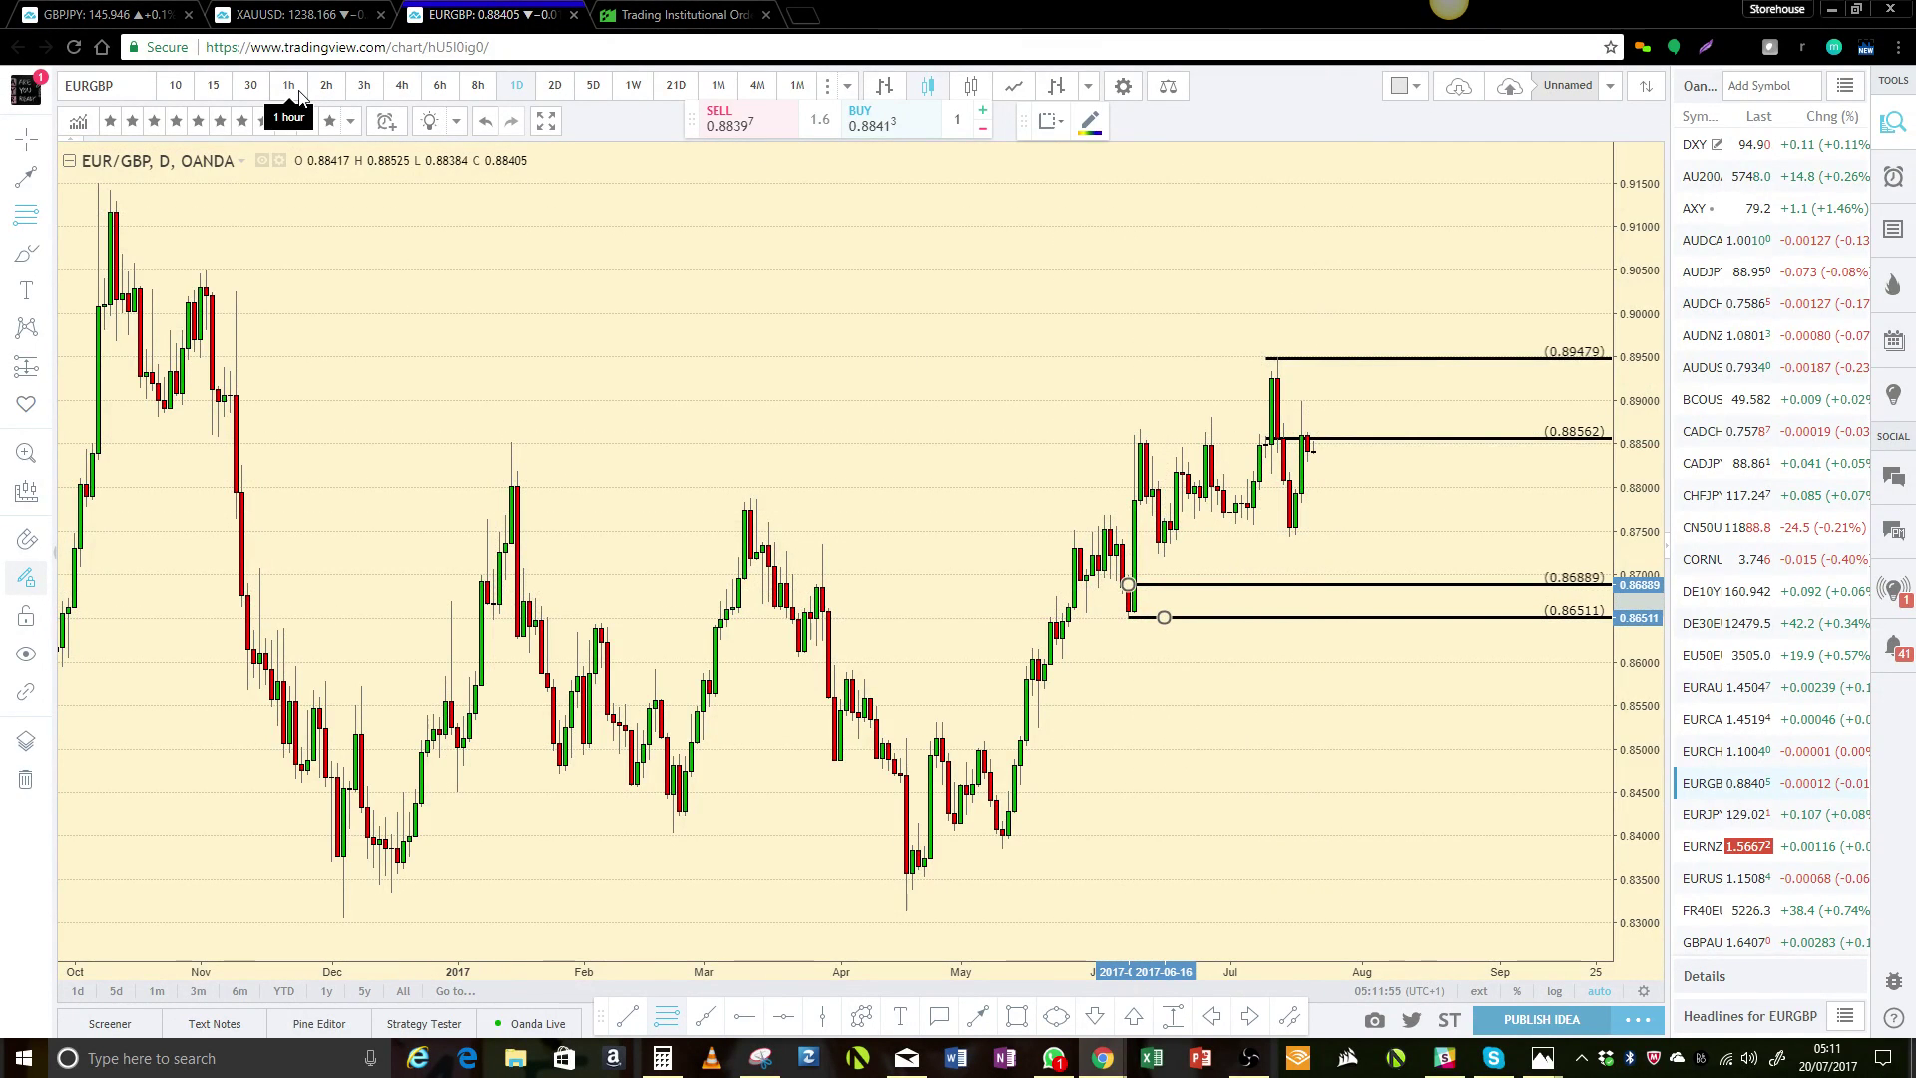
- On the 4-hour chart, add zone rays at 0.88940, about 0.8918, 0.89210 and 0.89488
{"action": "left_click", "coordinate": [402, 86]}
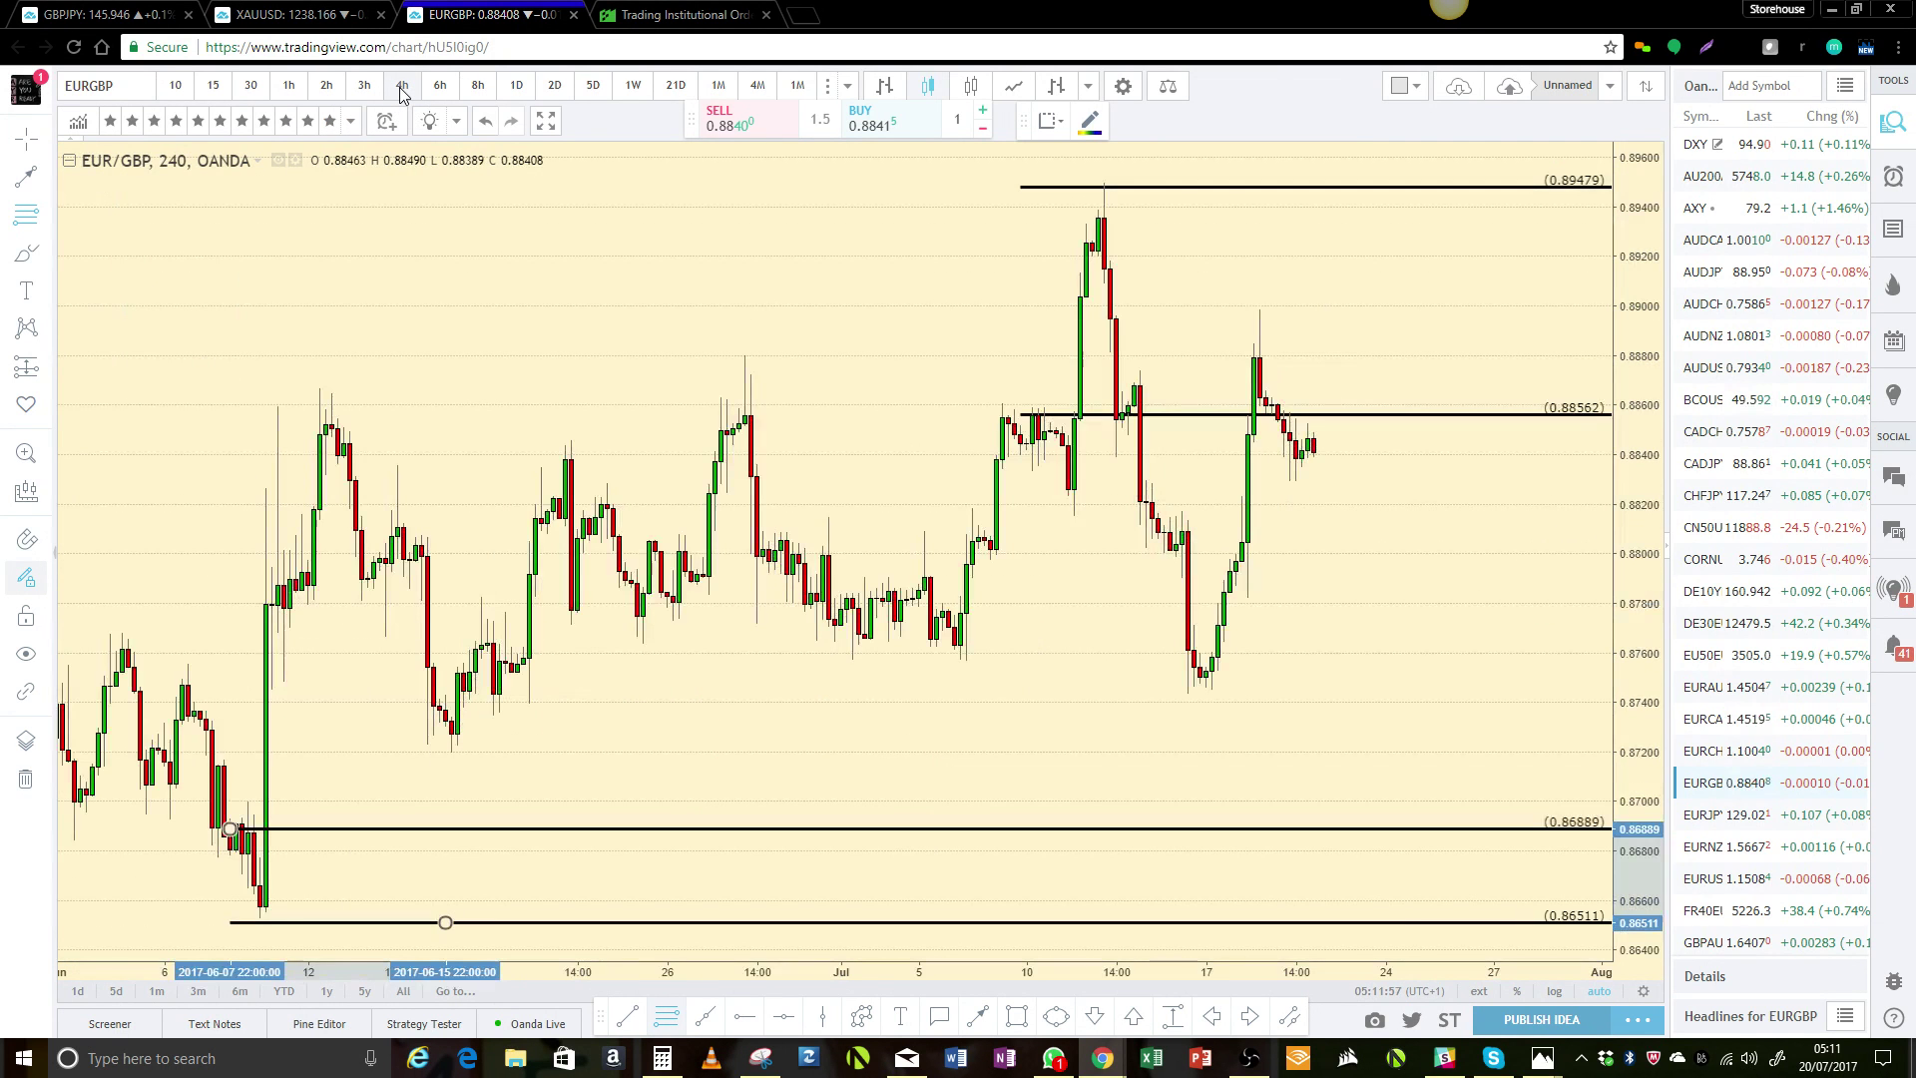
{"action": "left_click", "coordinate": [1110, 320]}
{"action": "left_click", "coordinate": [1266, 263]}
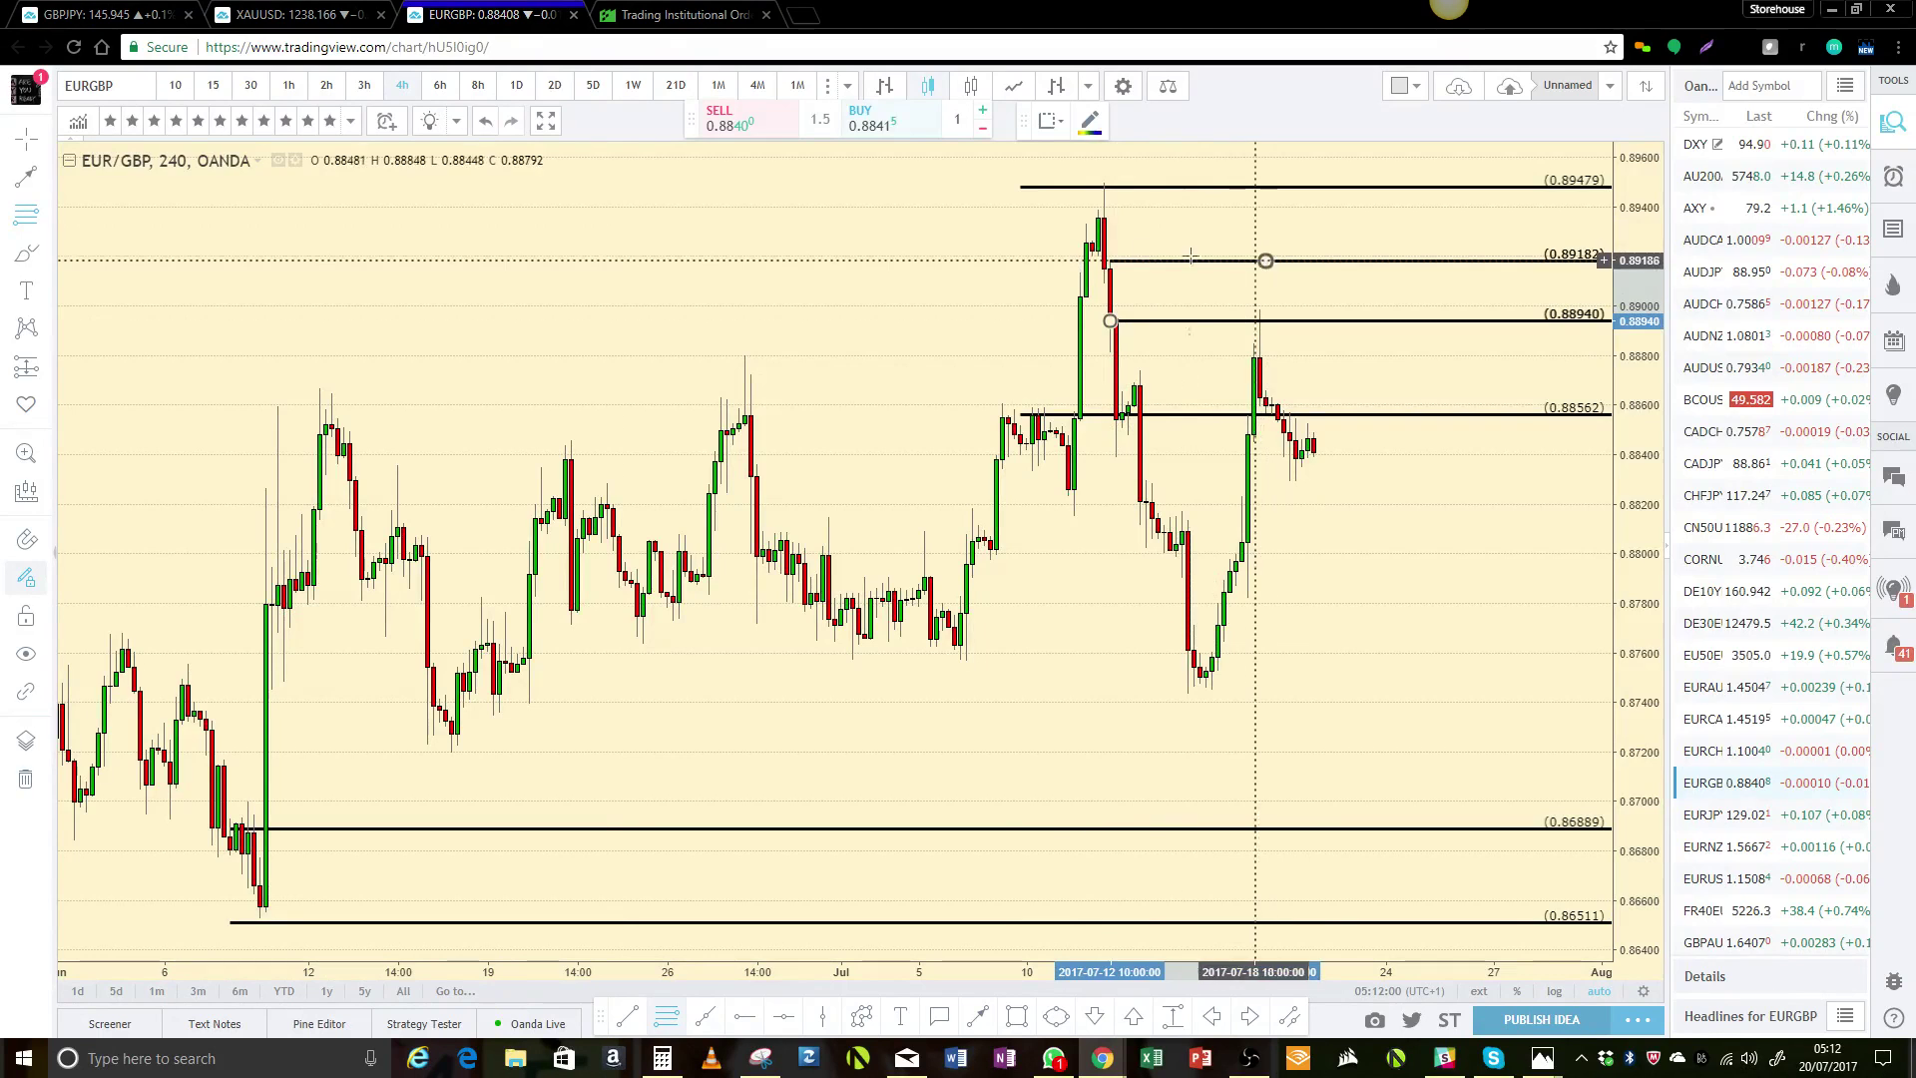
{"action": "left_click", "coordinate": [1091, 254]}
{"action": "left_click", "coordinate": [1217, 184]}
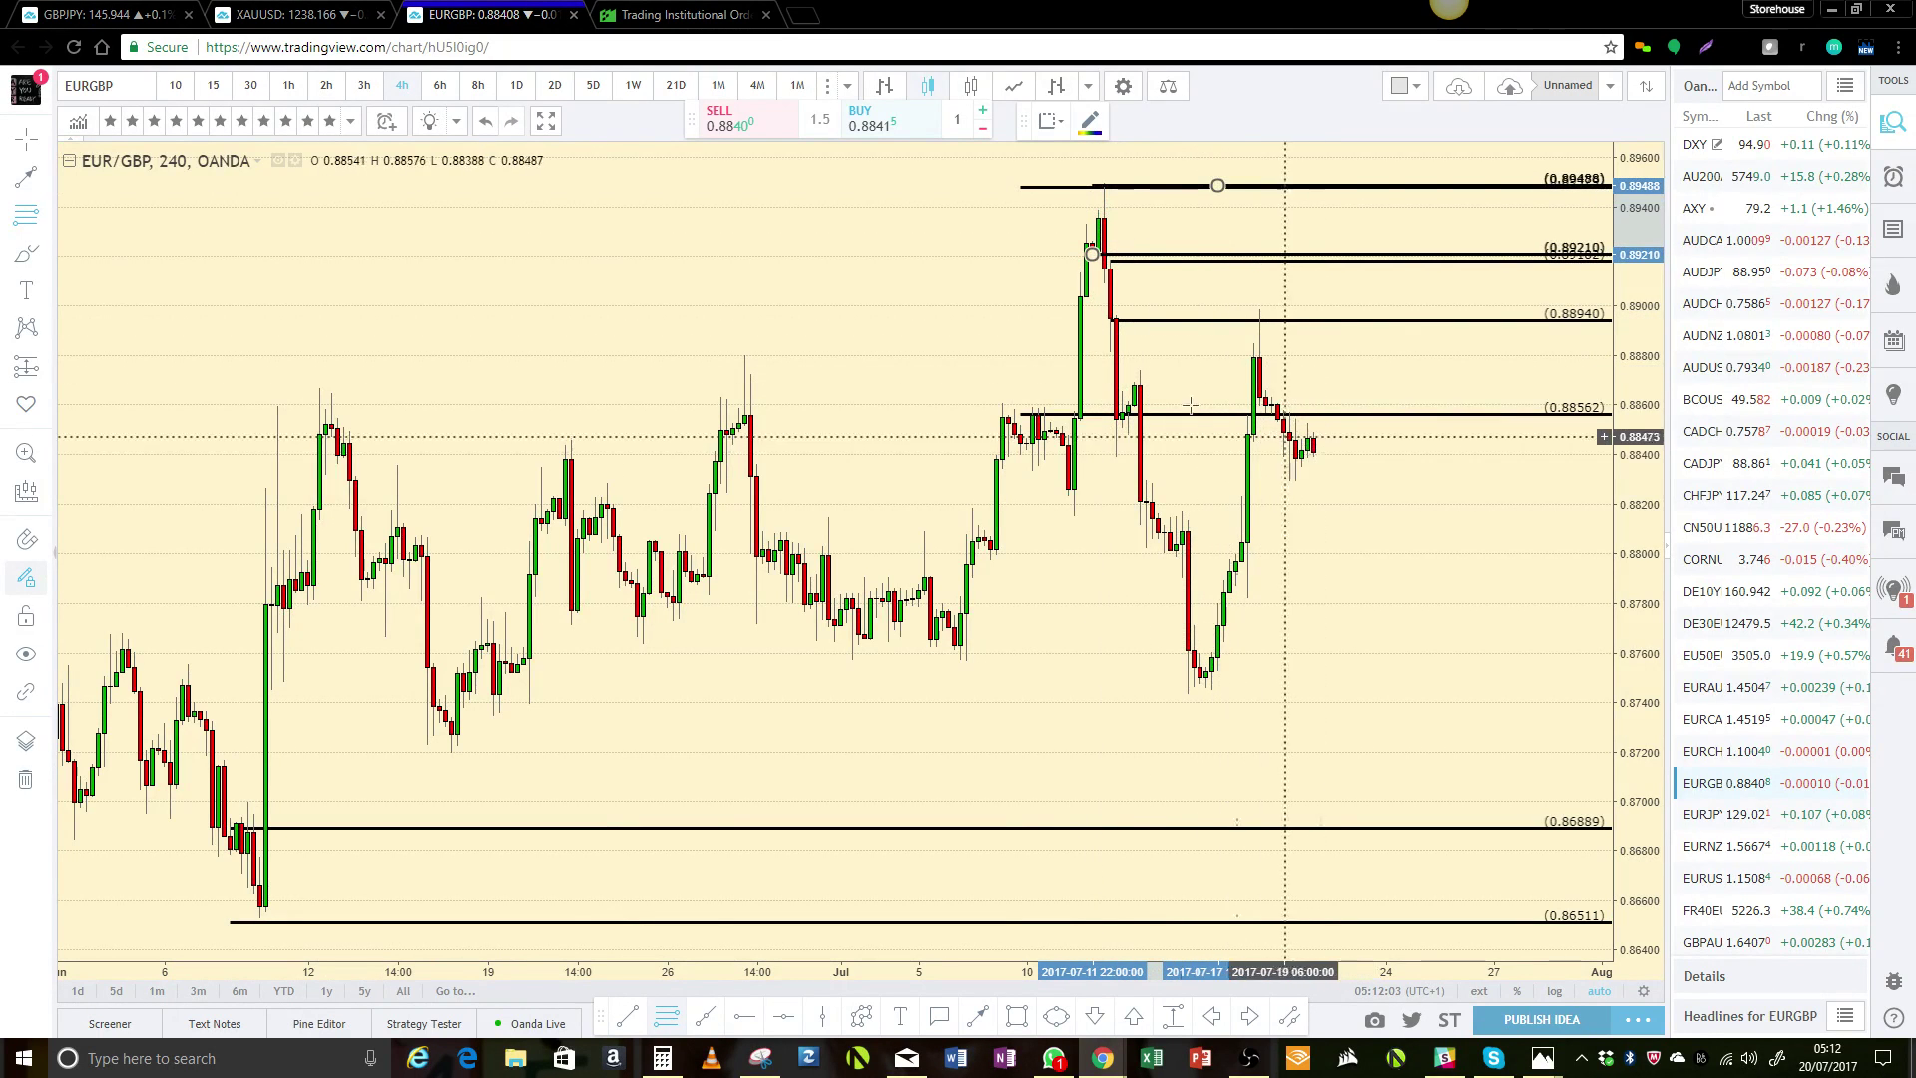
- On the 1-hour chart, add rays at 0.88986/0.88883 and shade that zone with a yellow rectangle
{"action": "left_click", "coordinate": [292, 87]}
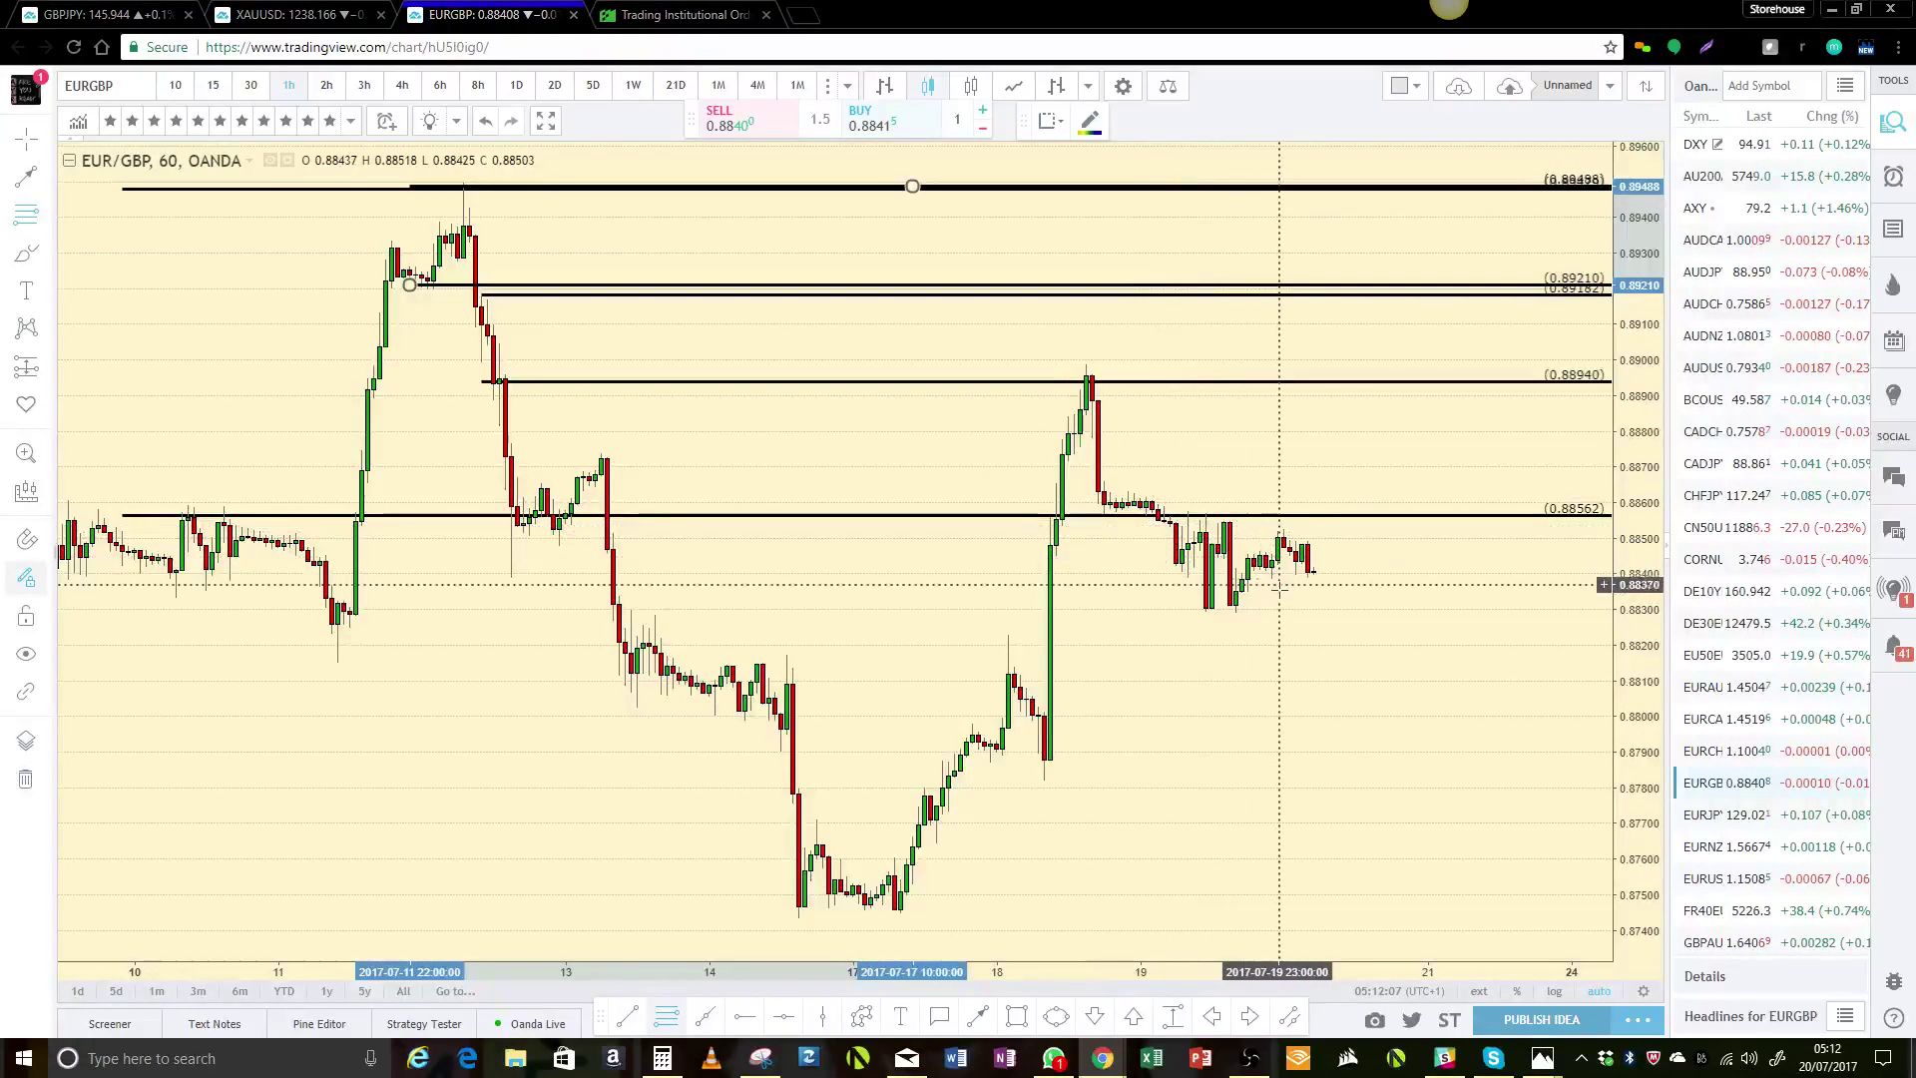
{"action": "left_click", "coordinate": [1092, 364]}
{"action": "left_click", "coordinate": [1171, 401]}
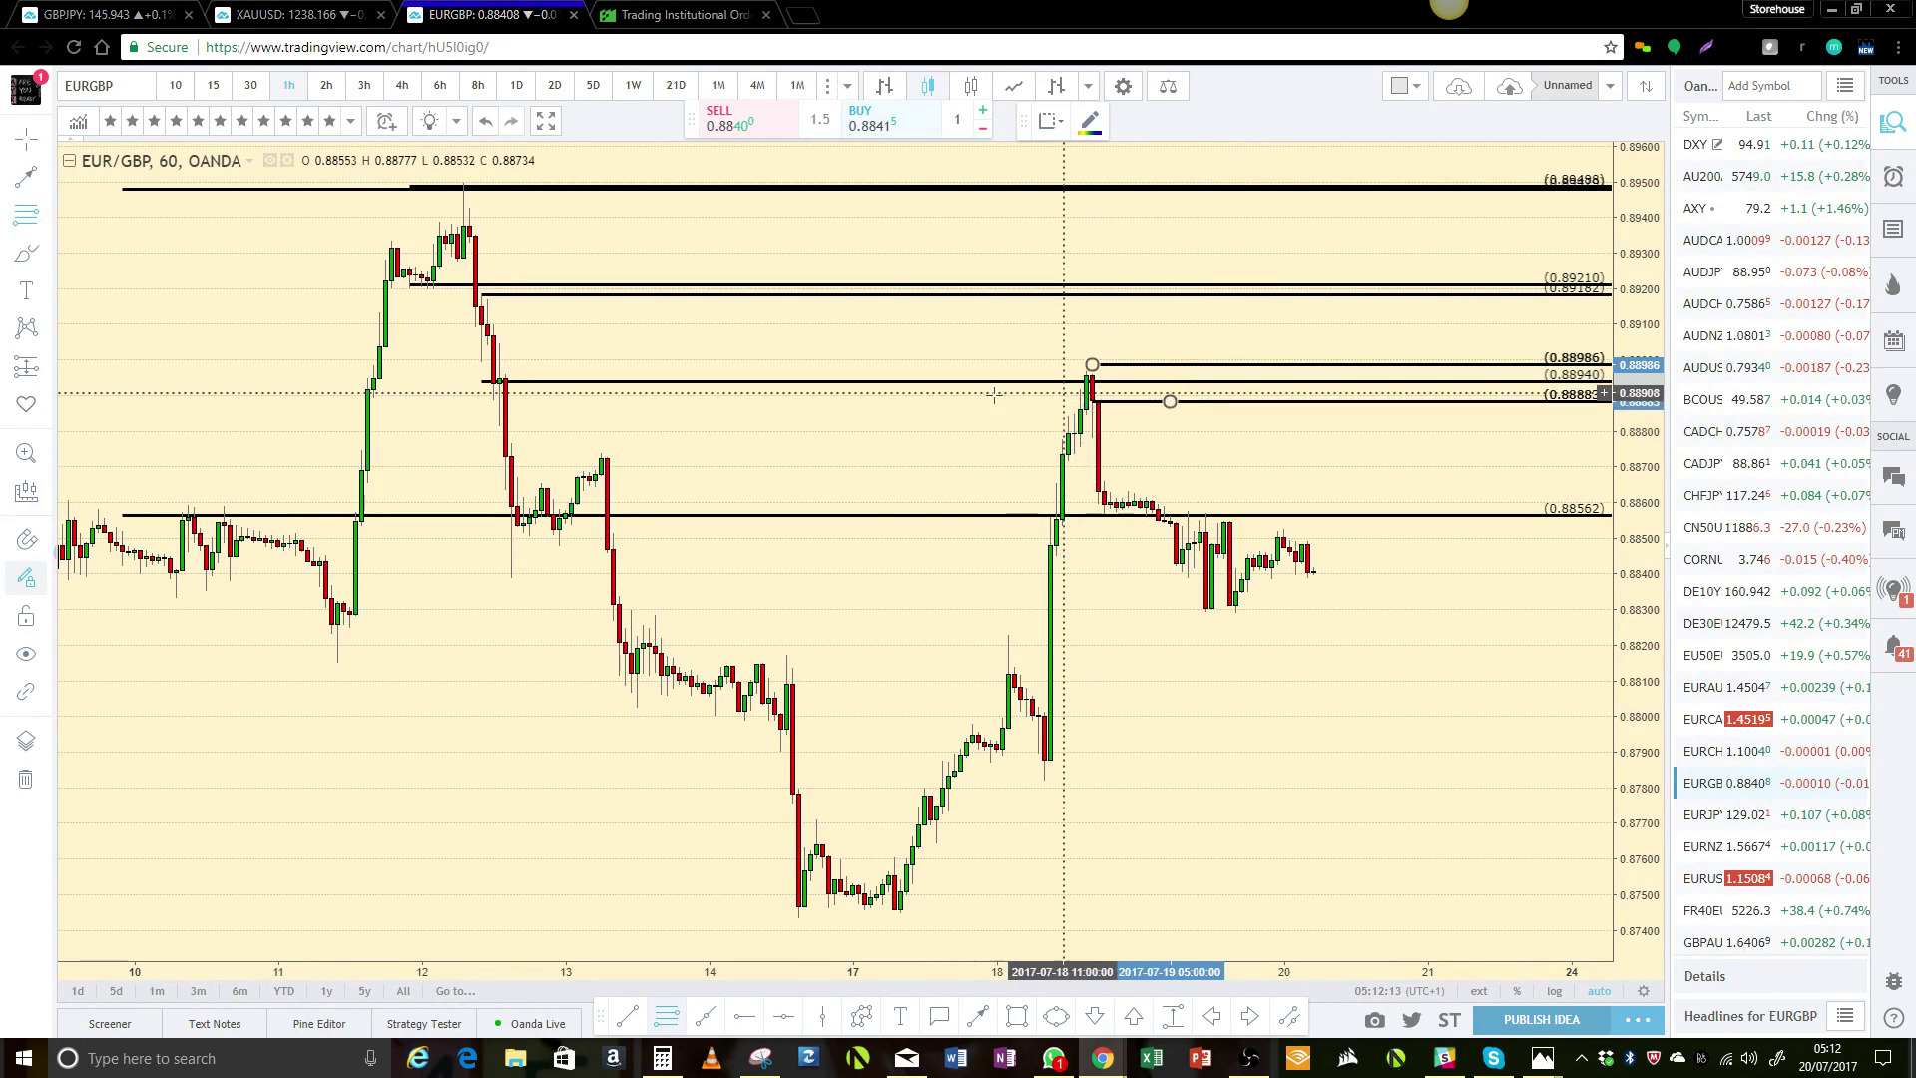
{"action": "left_click", "coordinate": [1125, 380]}
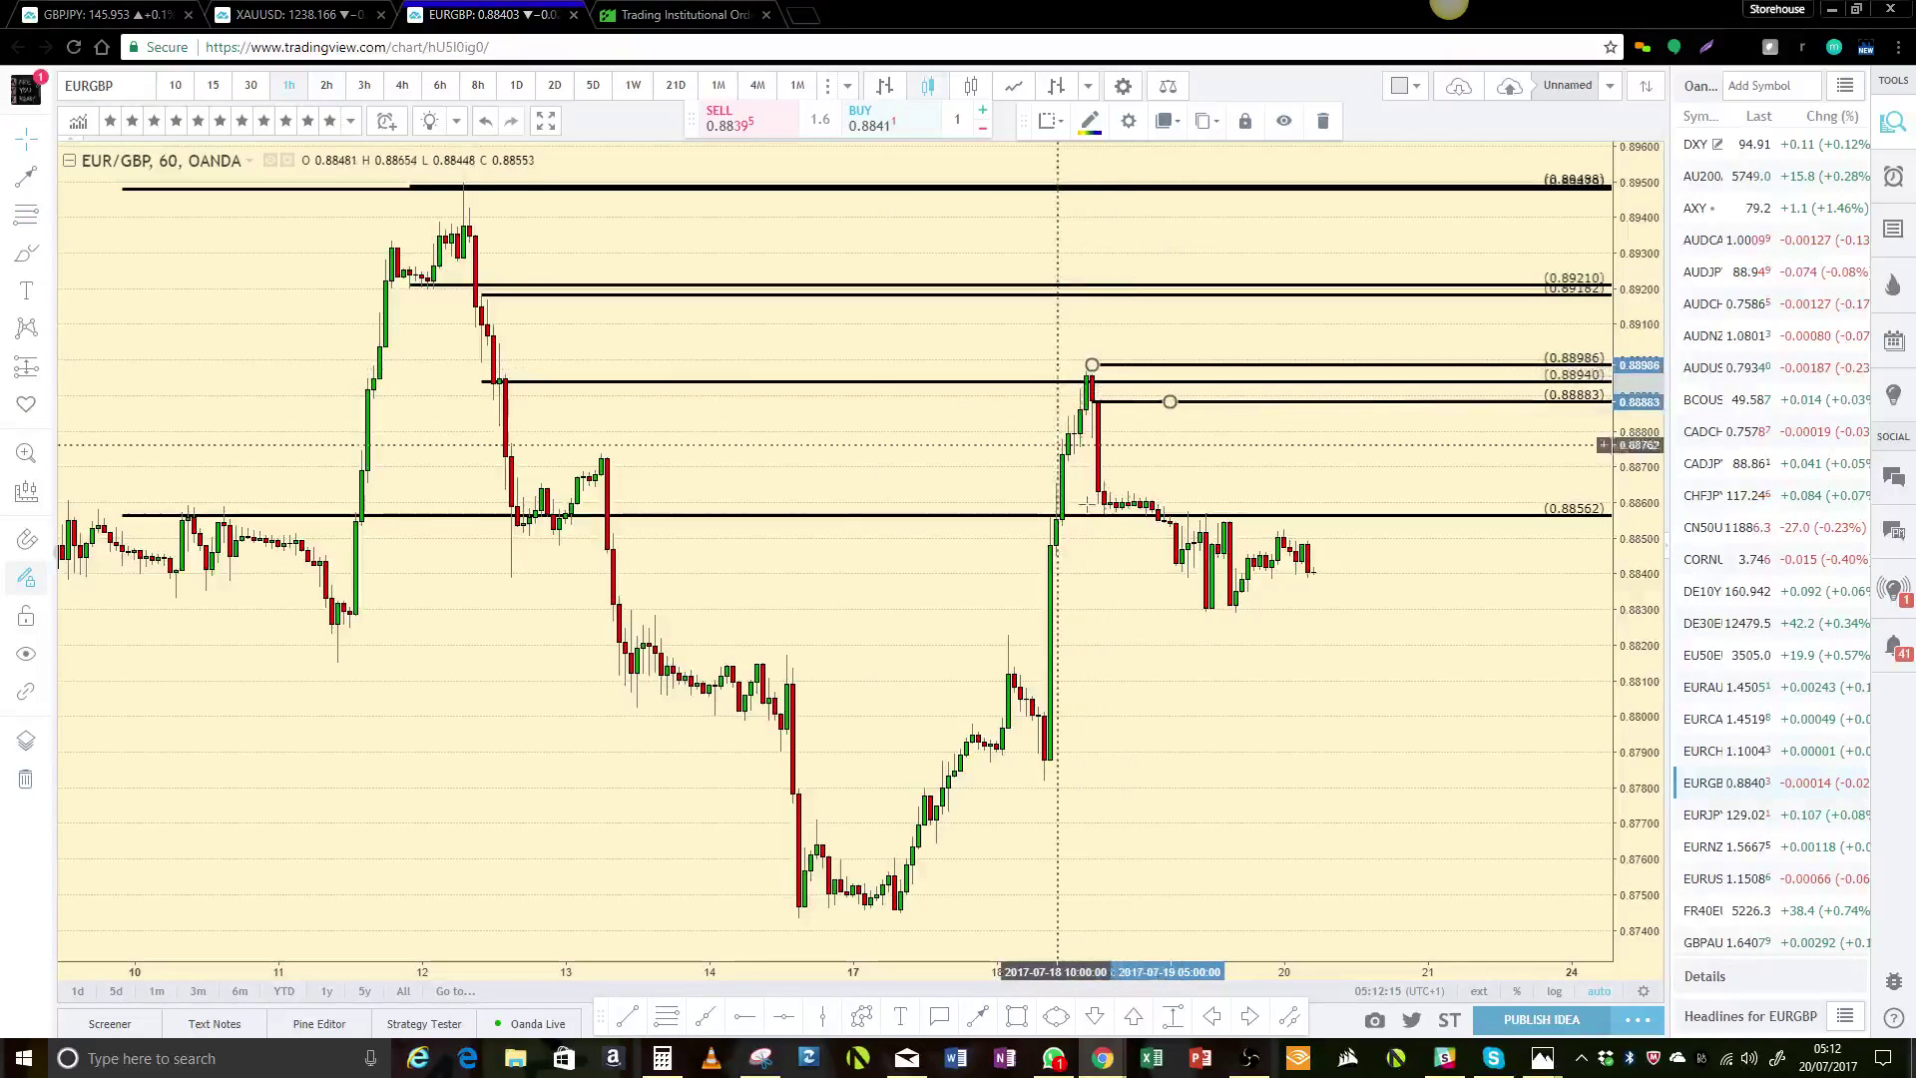
{"action": "left_click", "coordinate": [1015, 1025]}
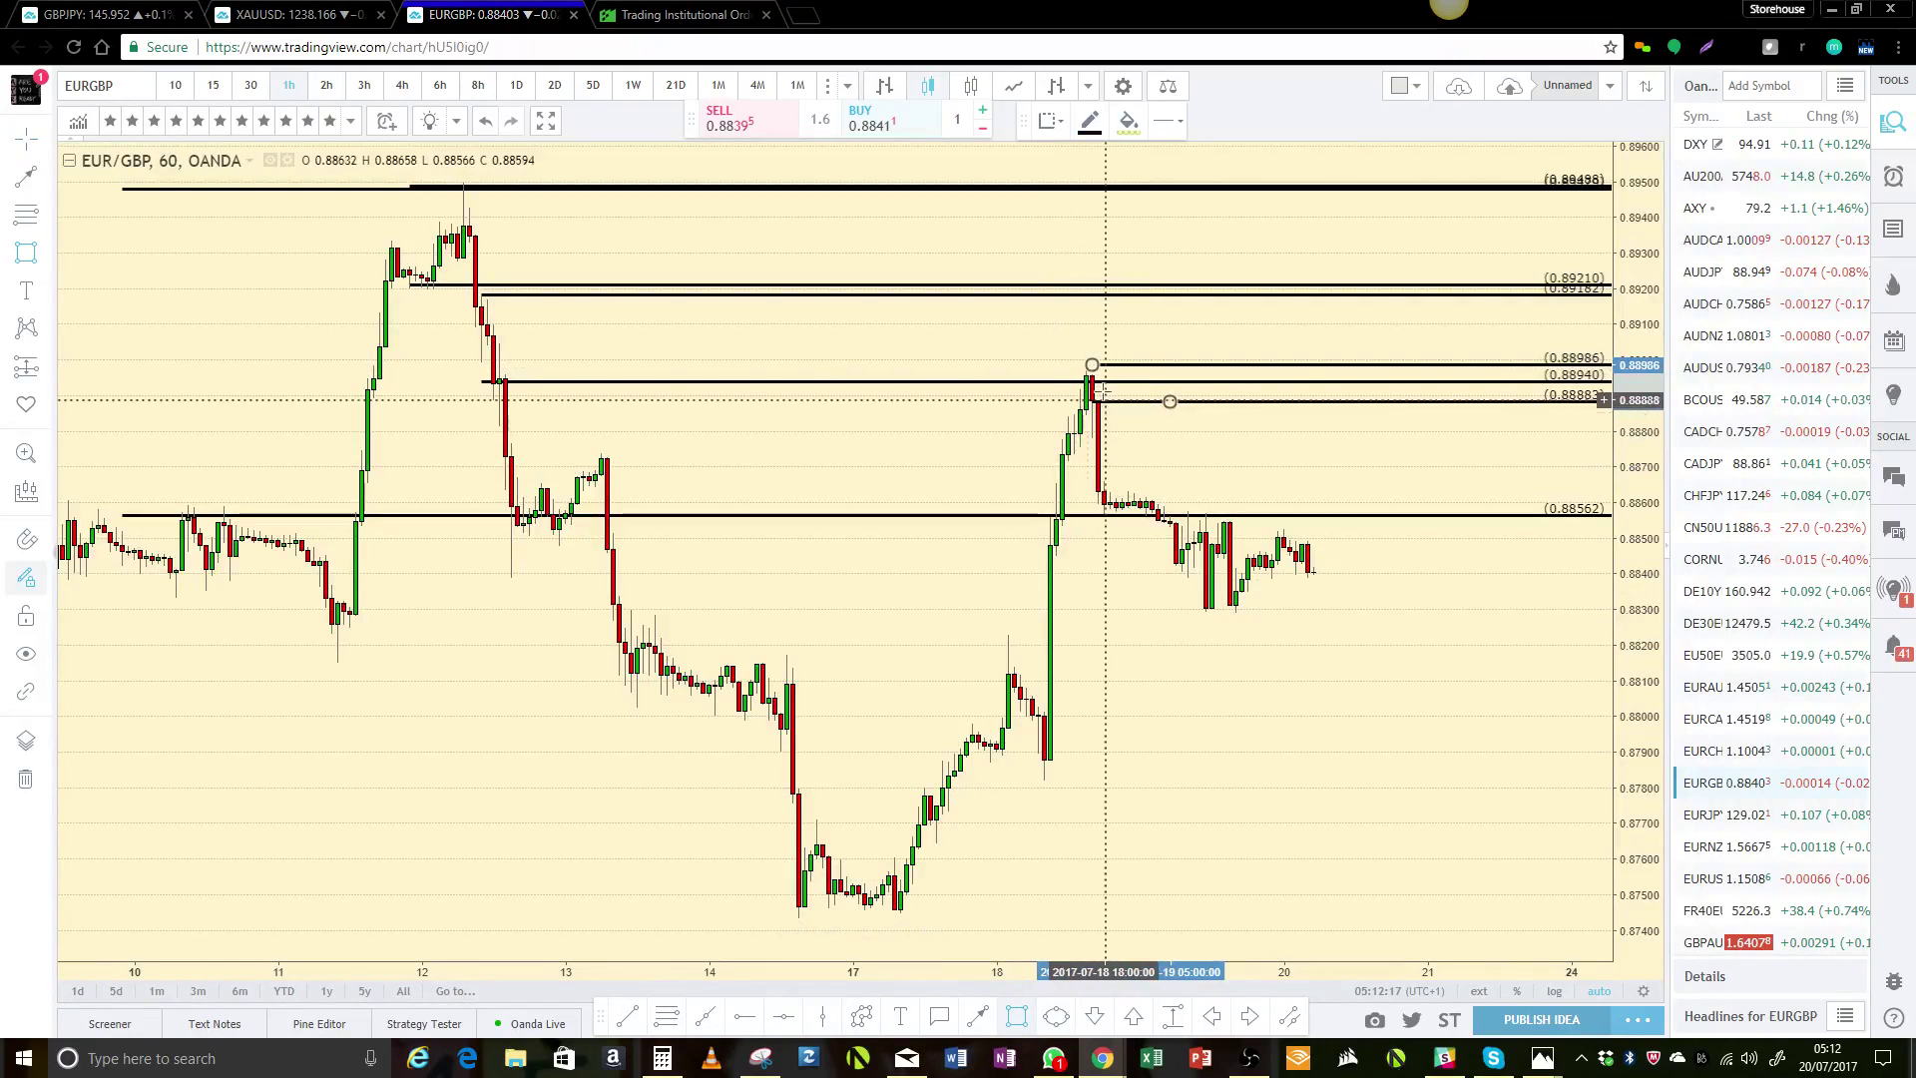
{"action": "left_click_drag", "start_coordinate": [1080, 362], "coordinate": [1237, 404]}
{"action": "left_click", "coordinate": [1242, 401]}
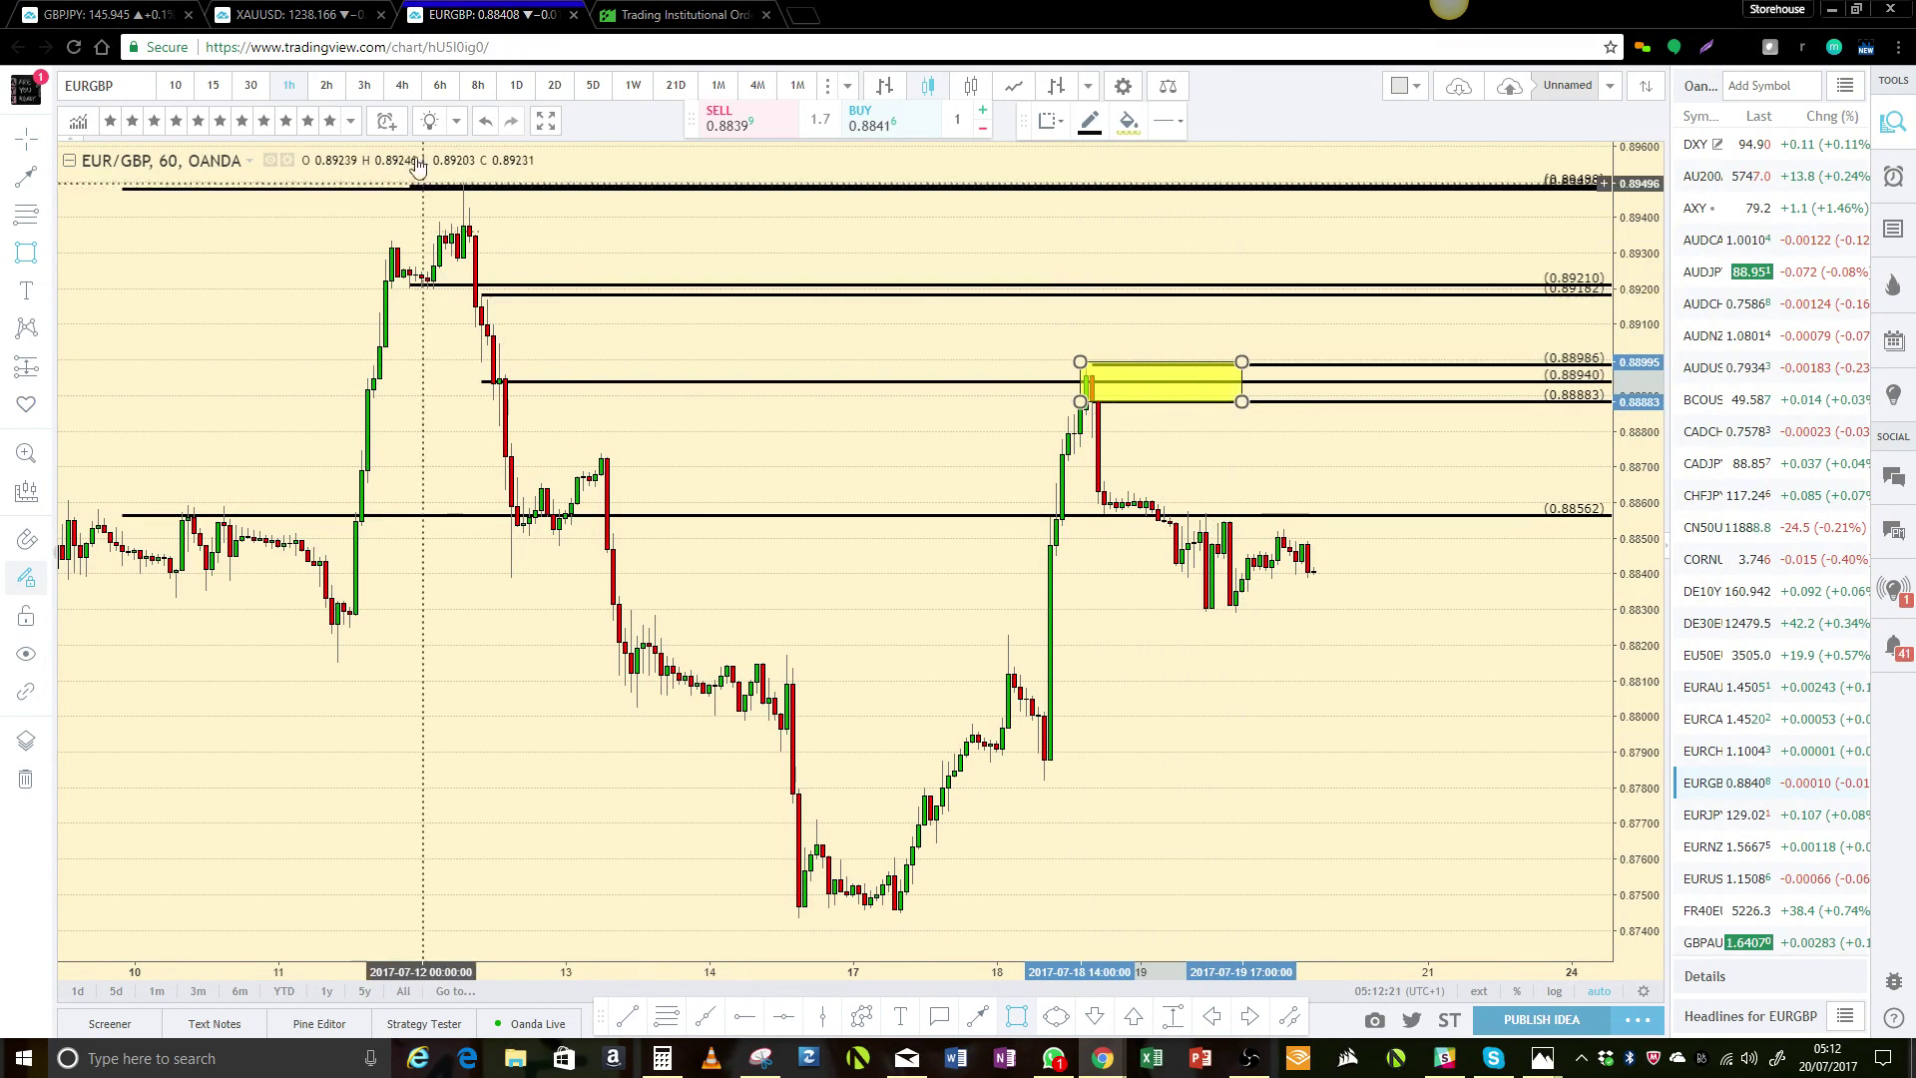
{"action": "left_click", "coordinate": [517, 87]}
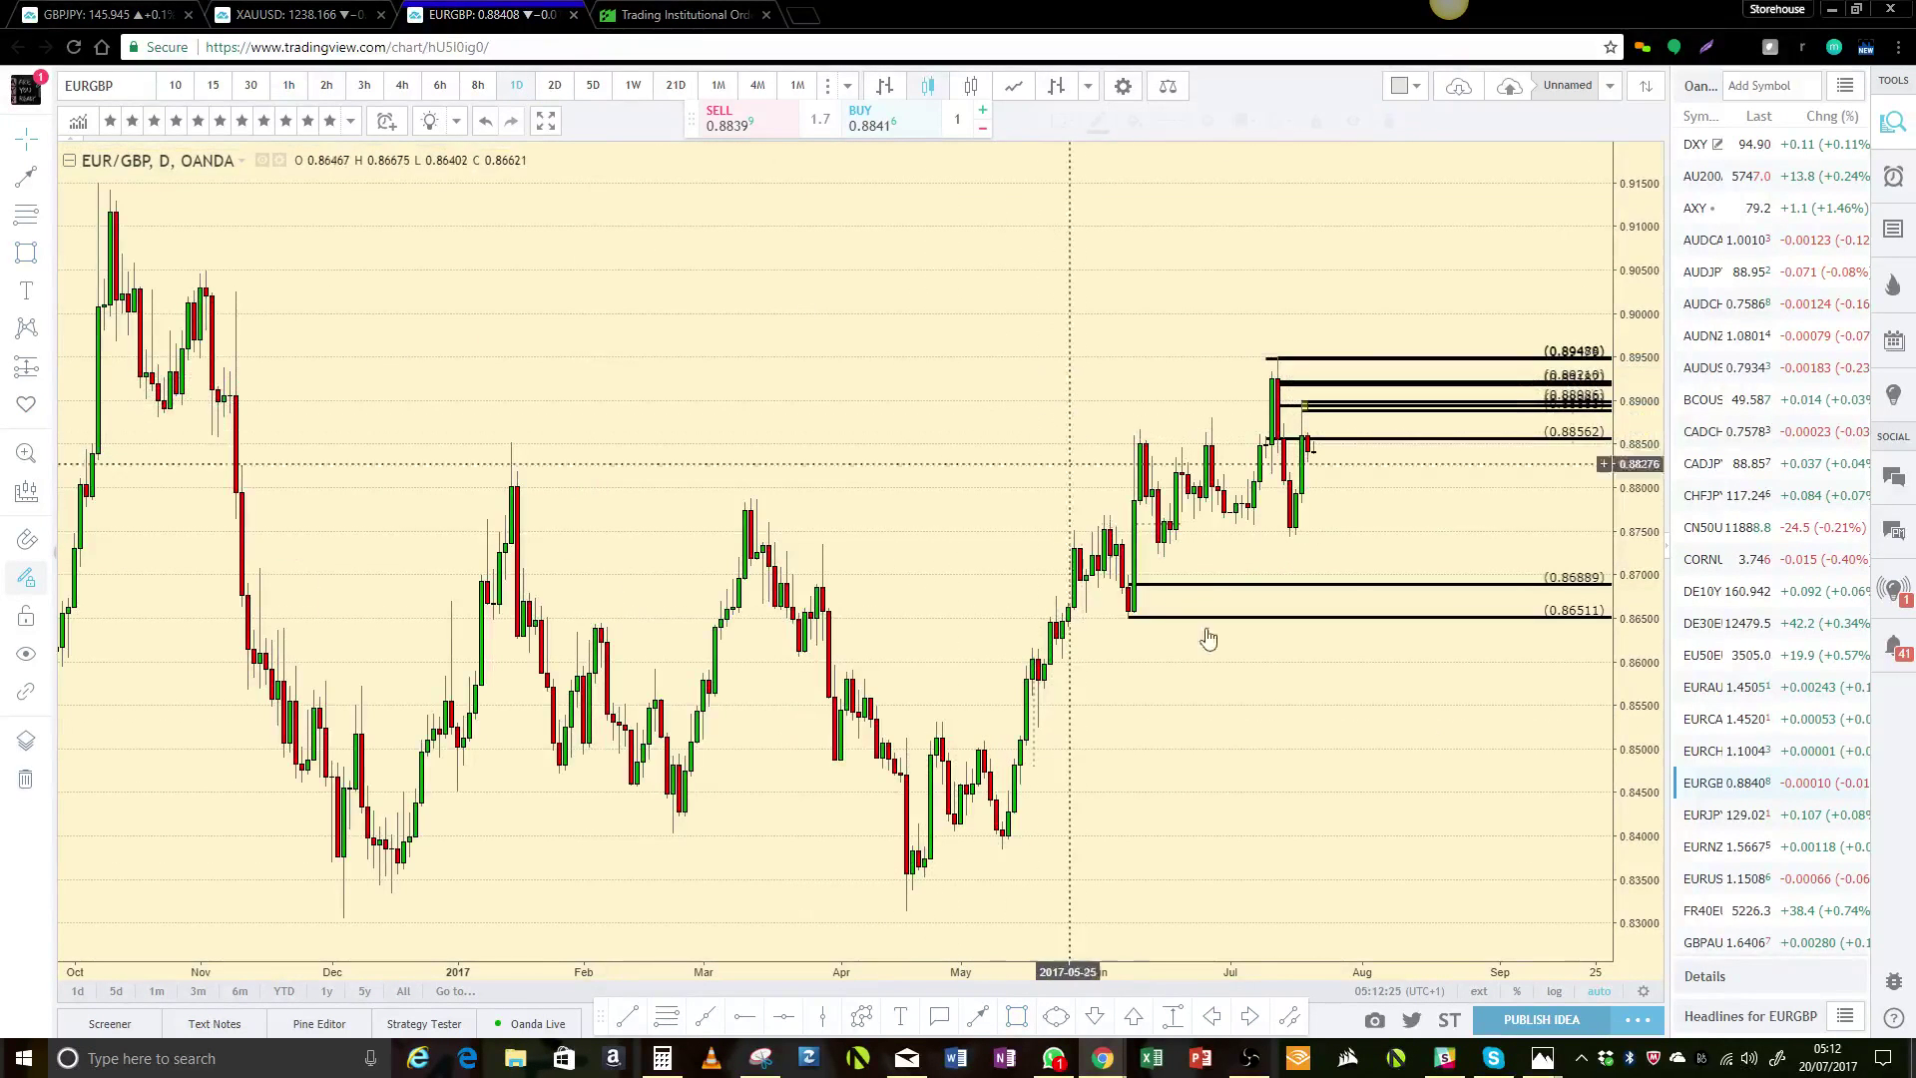
- Open EUR/JPY and mark a zone with rays at 127.489 and about 128.5
{"action": "left_click", "coordinate": [1713, 816]}
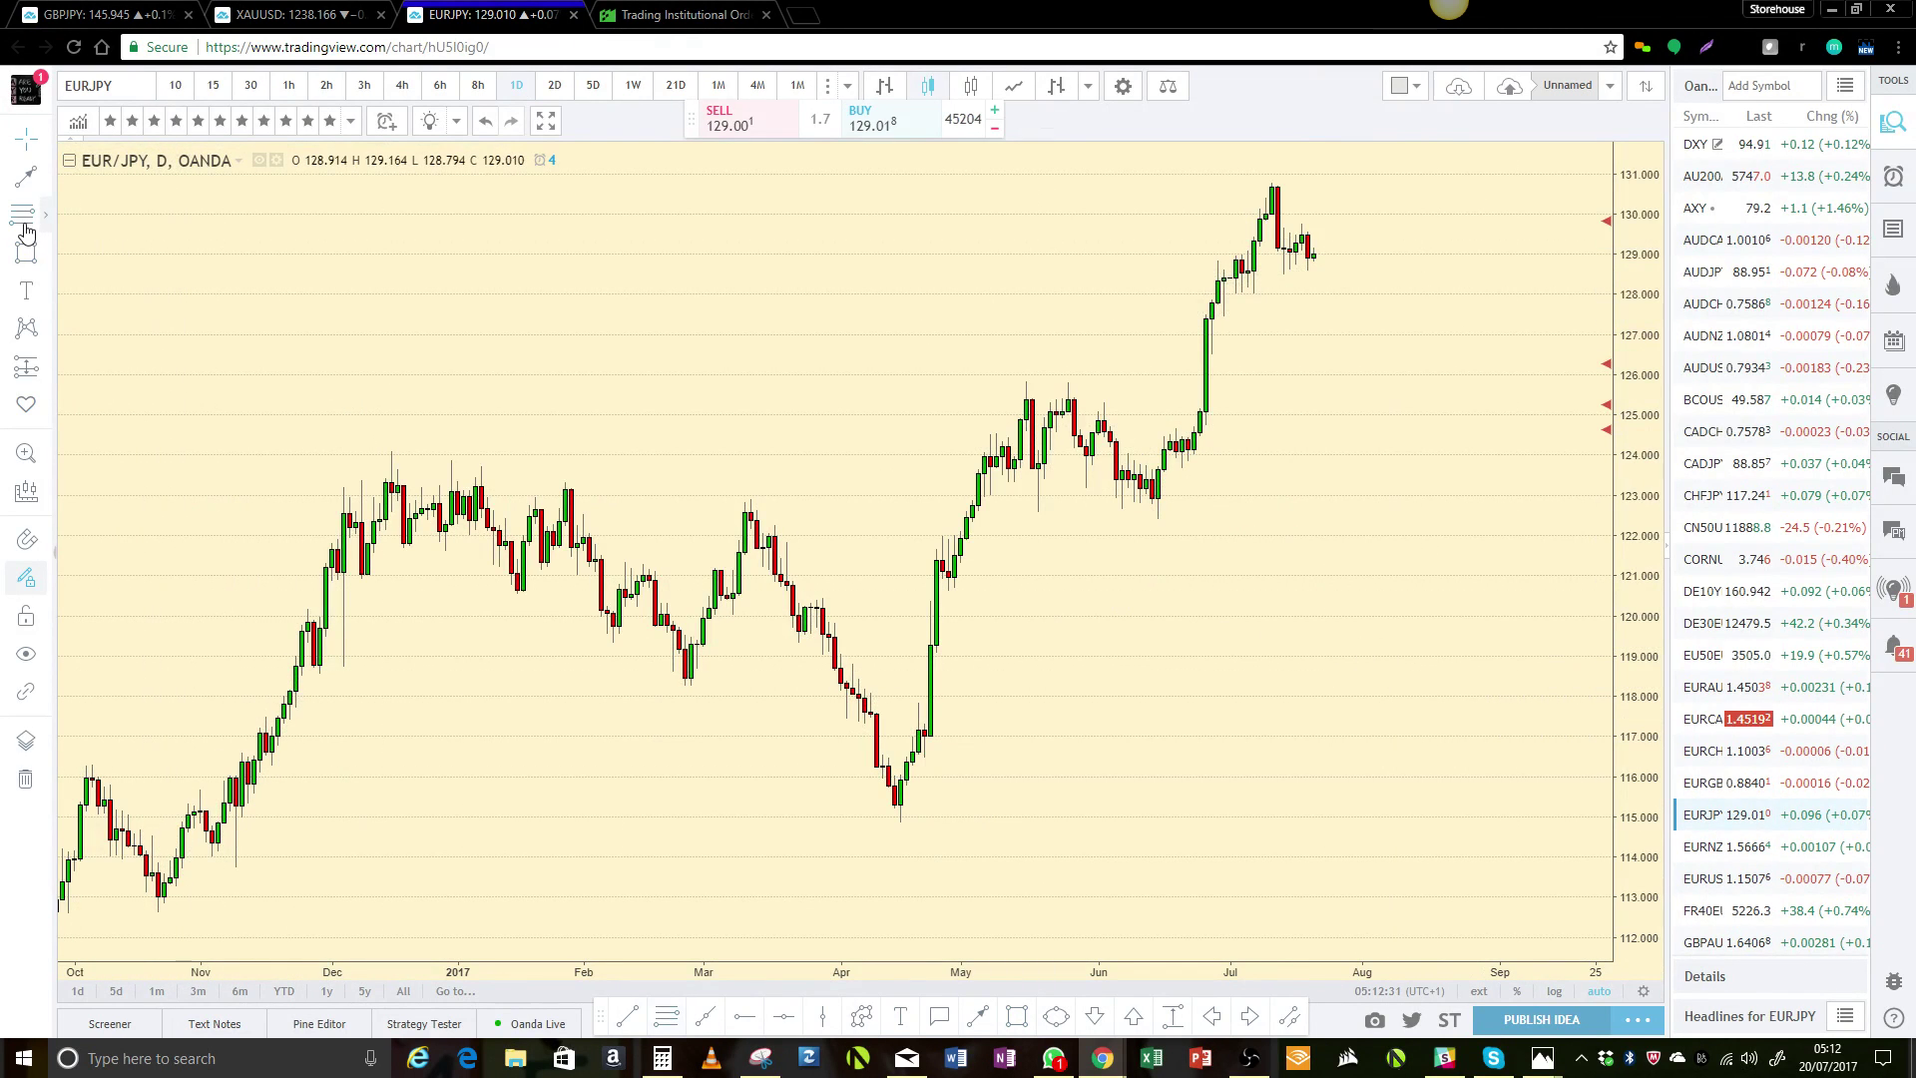
{"action": "left_click", "coordinate": [1218, 314]}
{"action": "left_click", "coordinate": [1218, 276]}
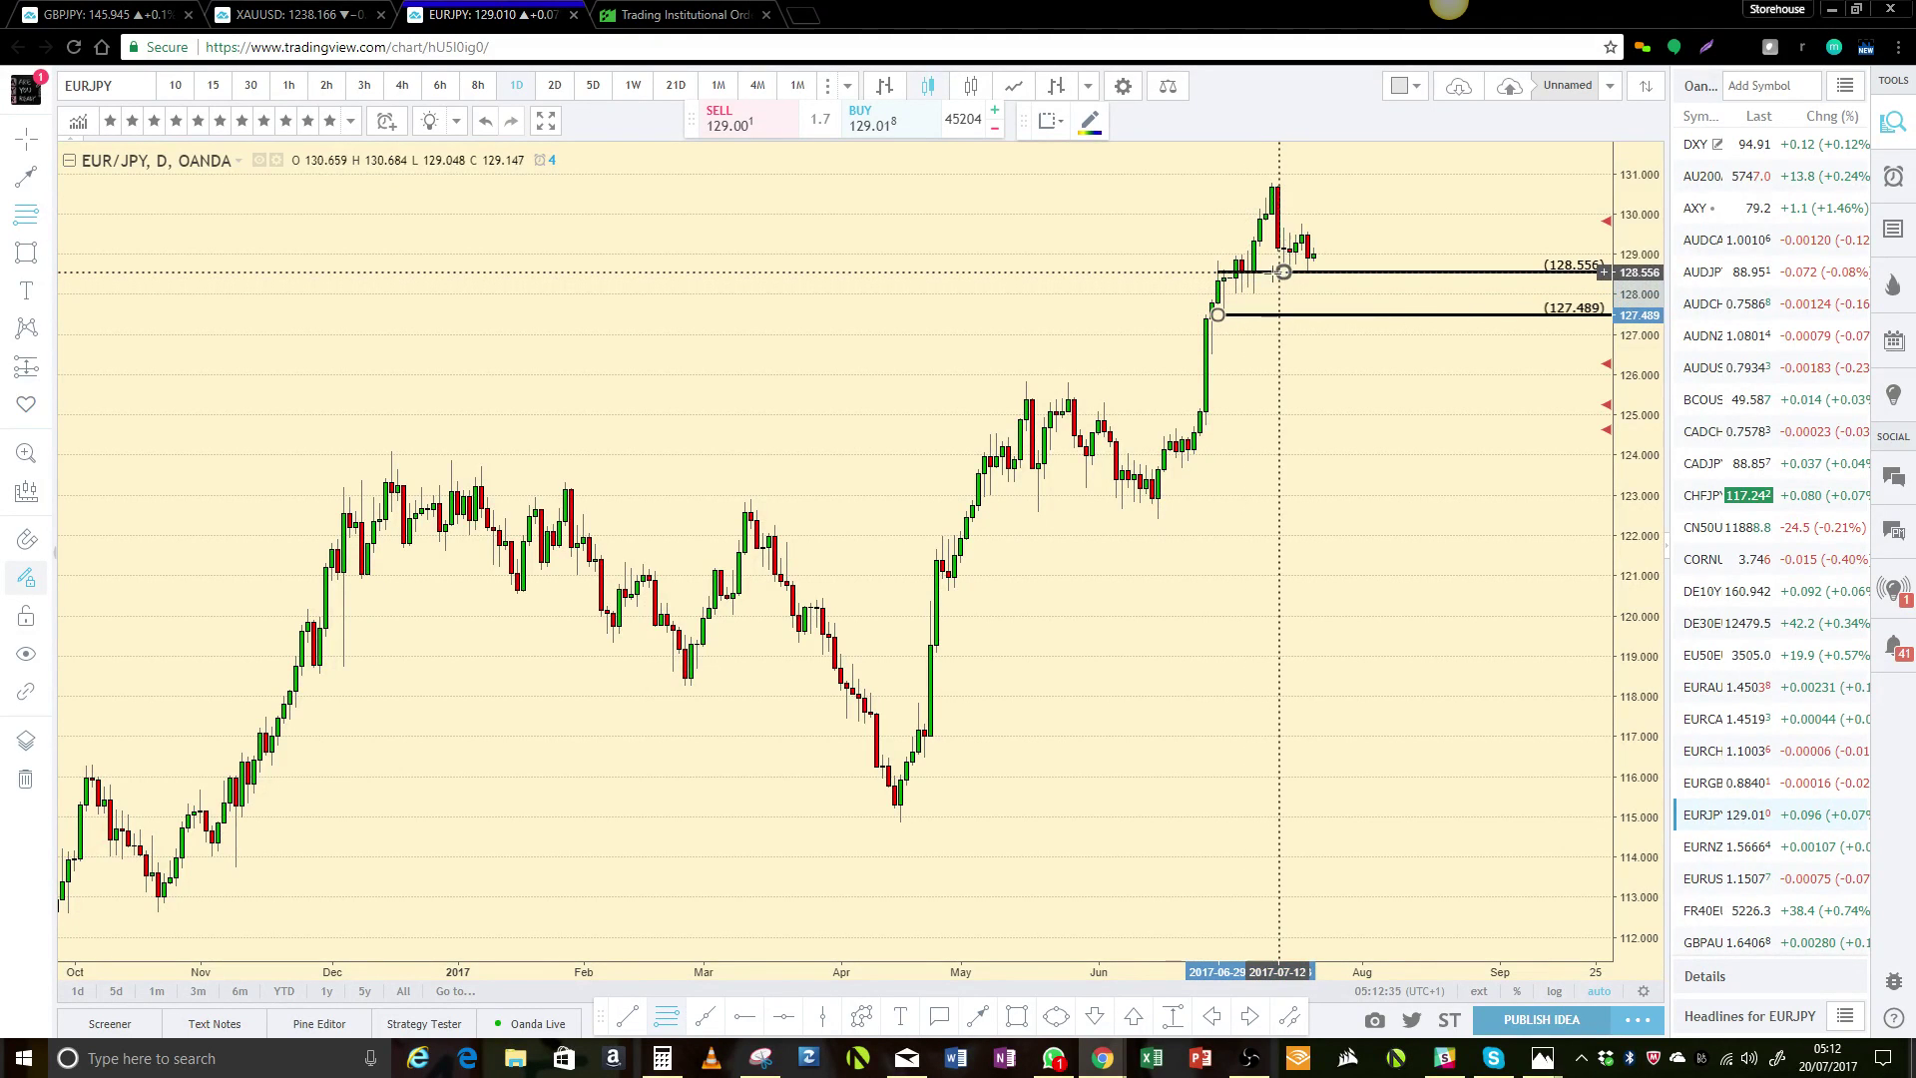
{"action": "scroll", "coordinate": [992, 318], "scroll_direction": "down", "scroll_amount": 3}
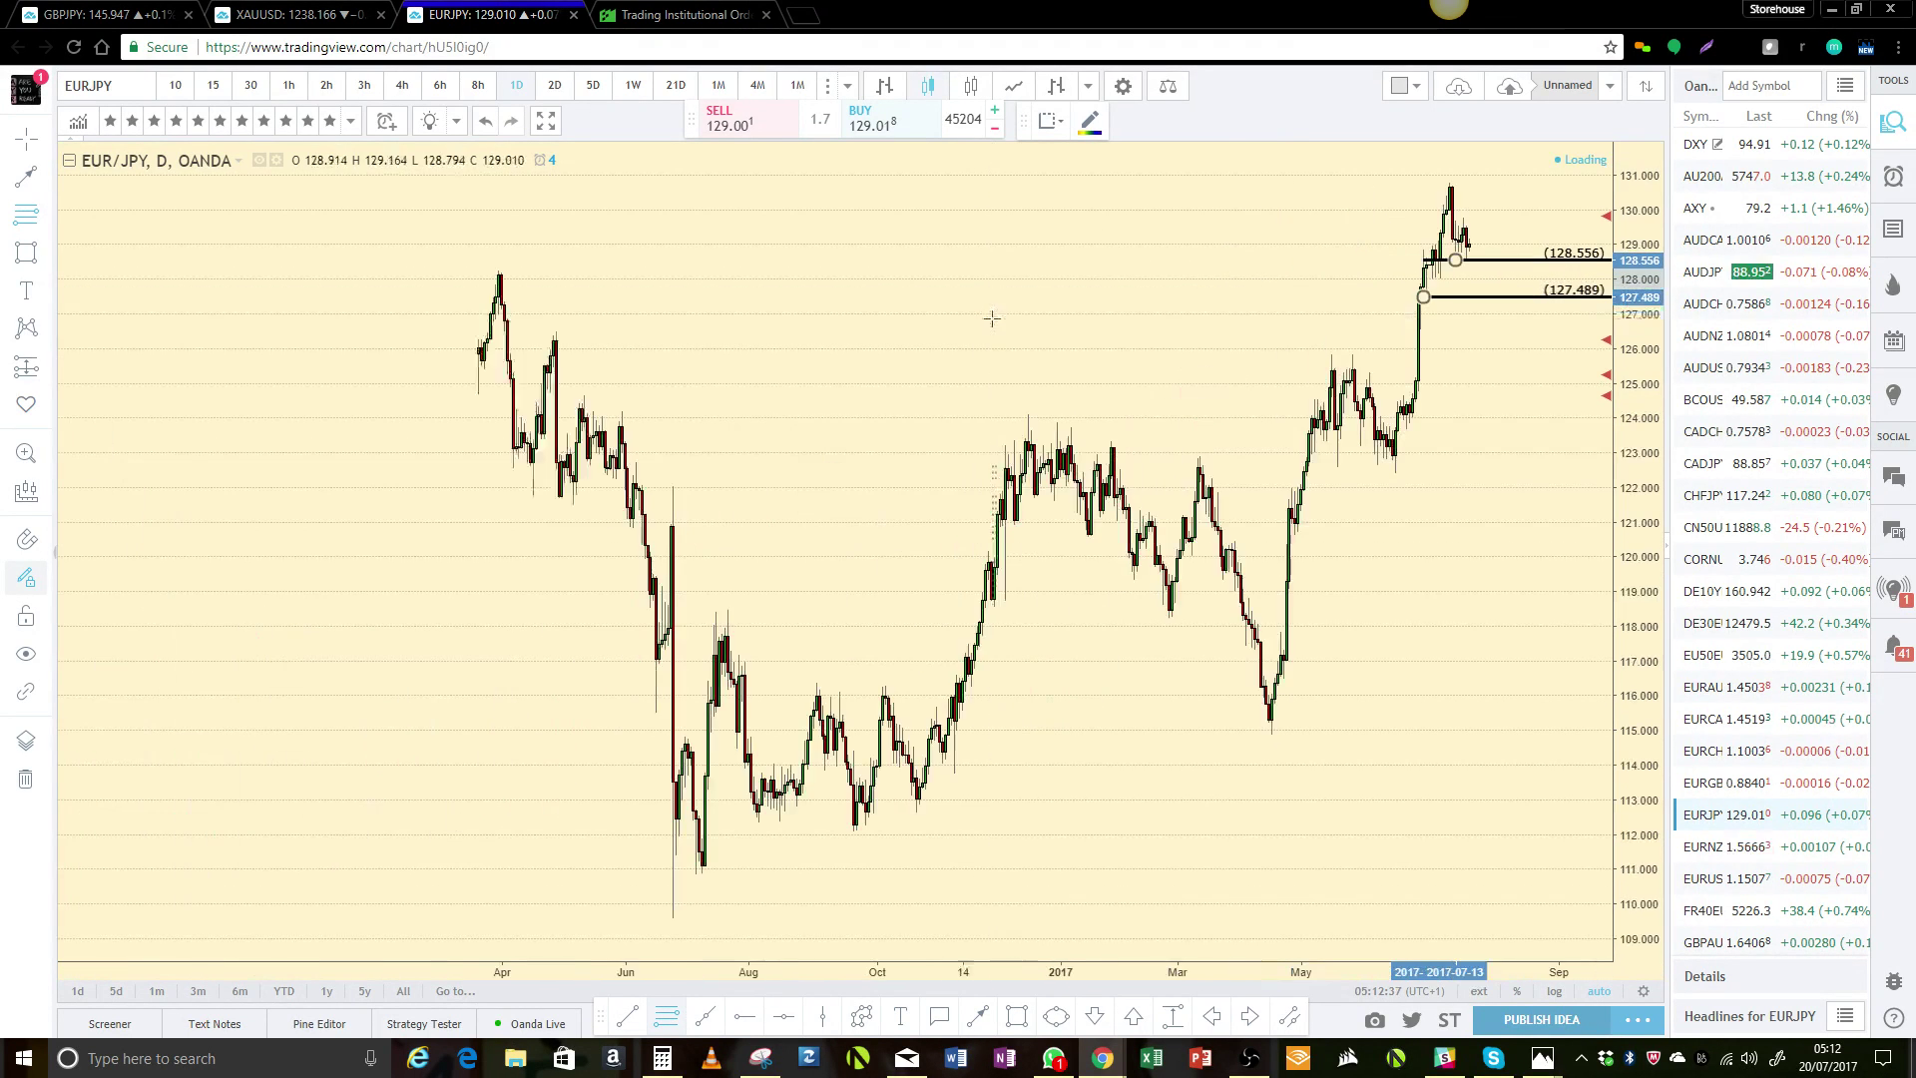
{"action": "scroll", "coordinate": [992, 319], "scroll_direction": "down", "scroll_amount": 3}
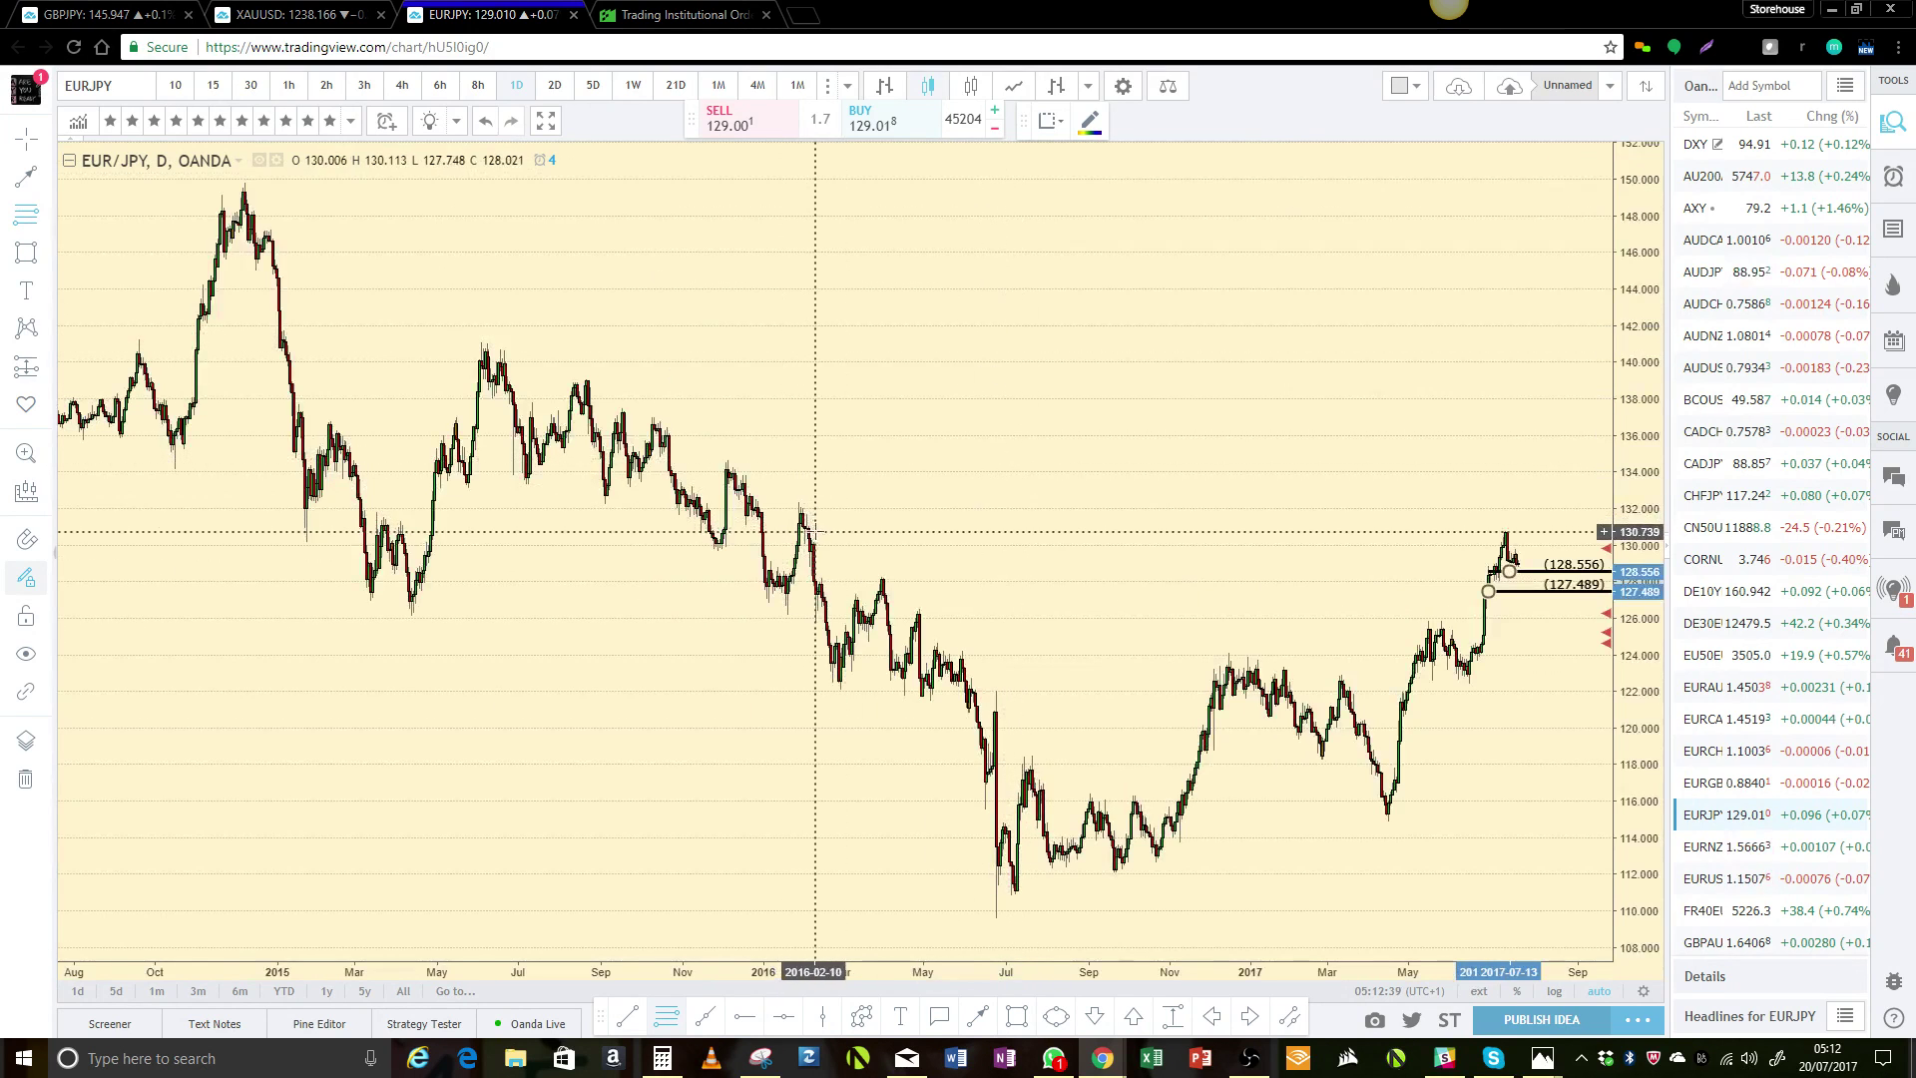
{"action": "scroll", "coordinate": [815, 532], "scroll_direction": "up", "scroll_amount": 1}
{"action": "scroll", "coordinate": [815, 532], "scroll_direction": "up", "scroll_amount": 1}
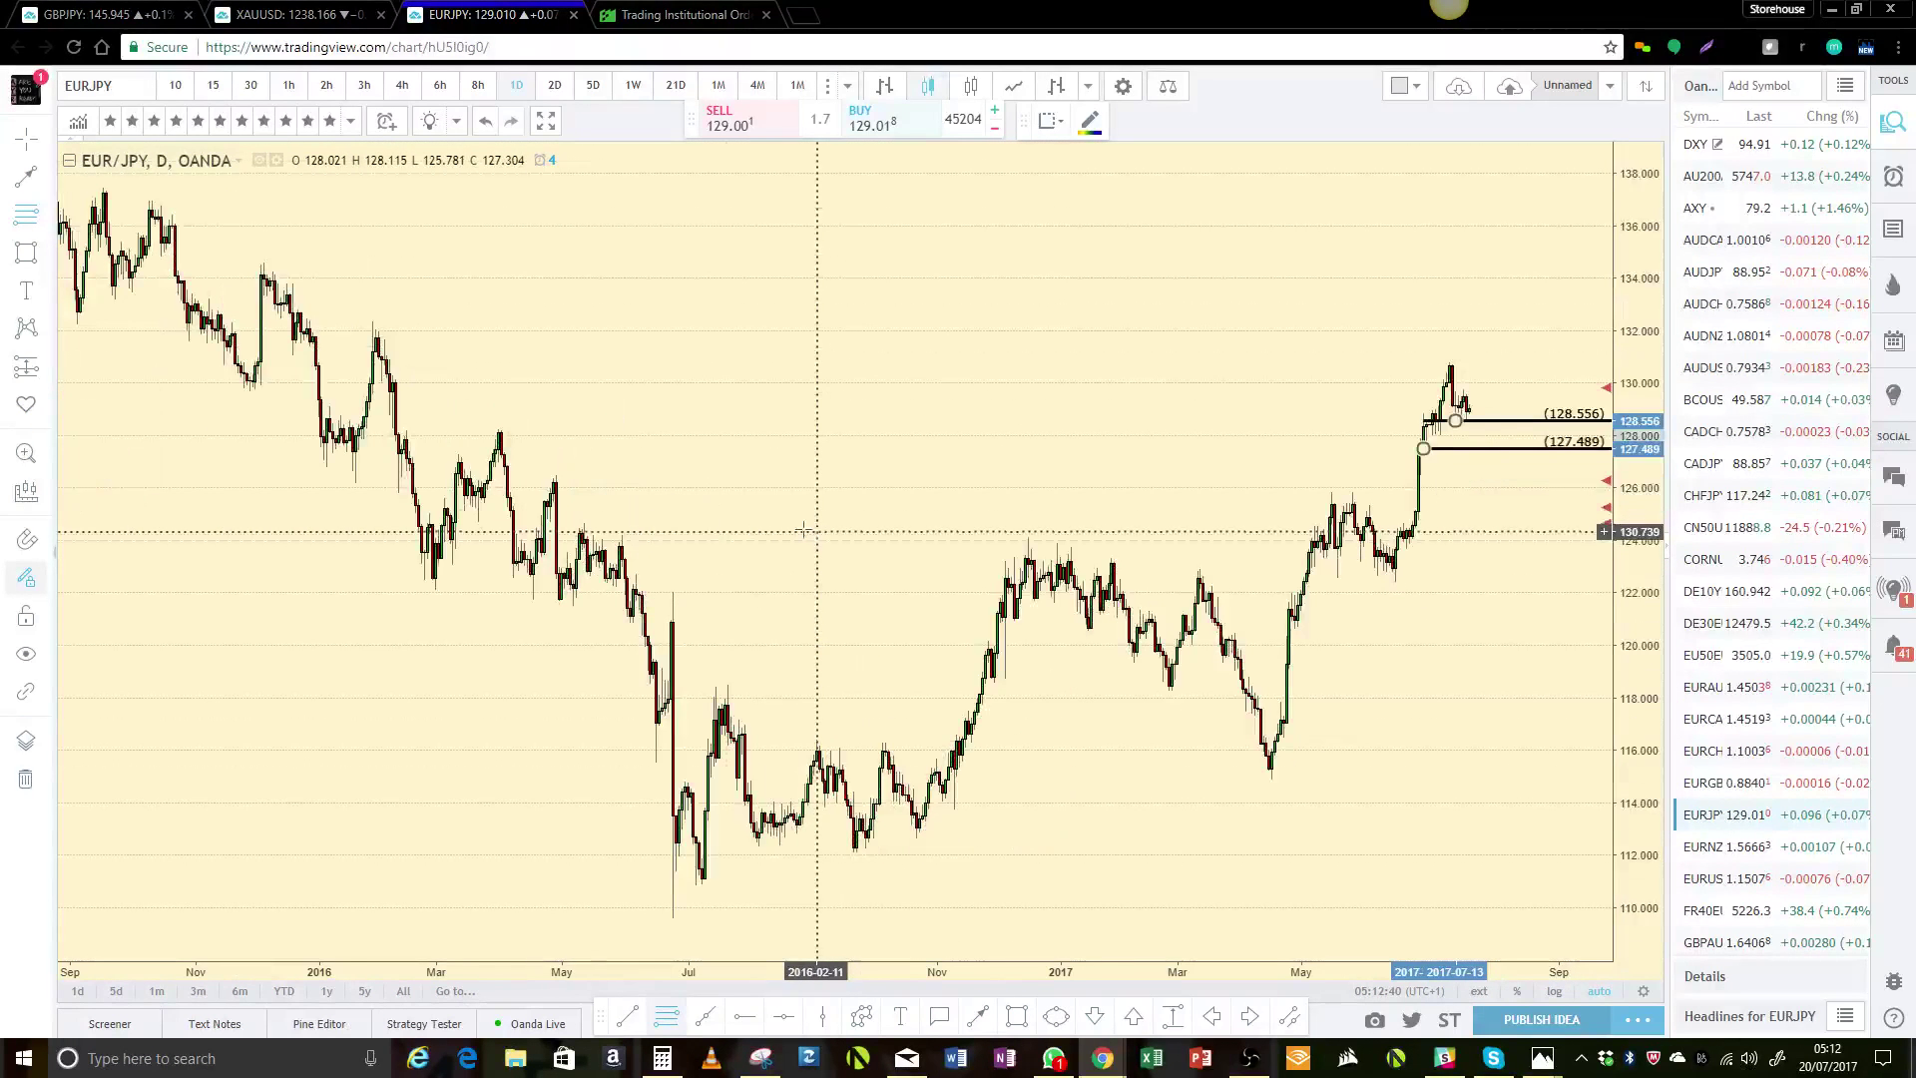
- Set the upper zone rays at 132.220/130.545 and add a ray at 129.707 below the 2016 high
{"action": "left_click", "coordinate": [387, 361]}
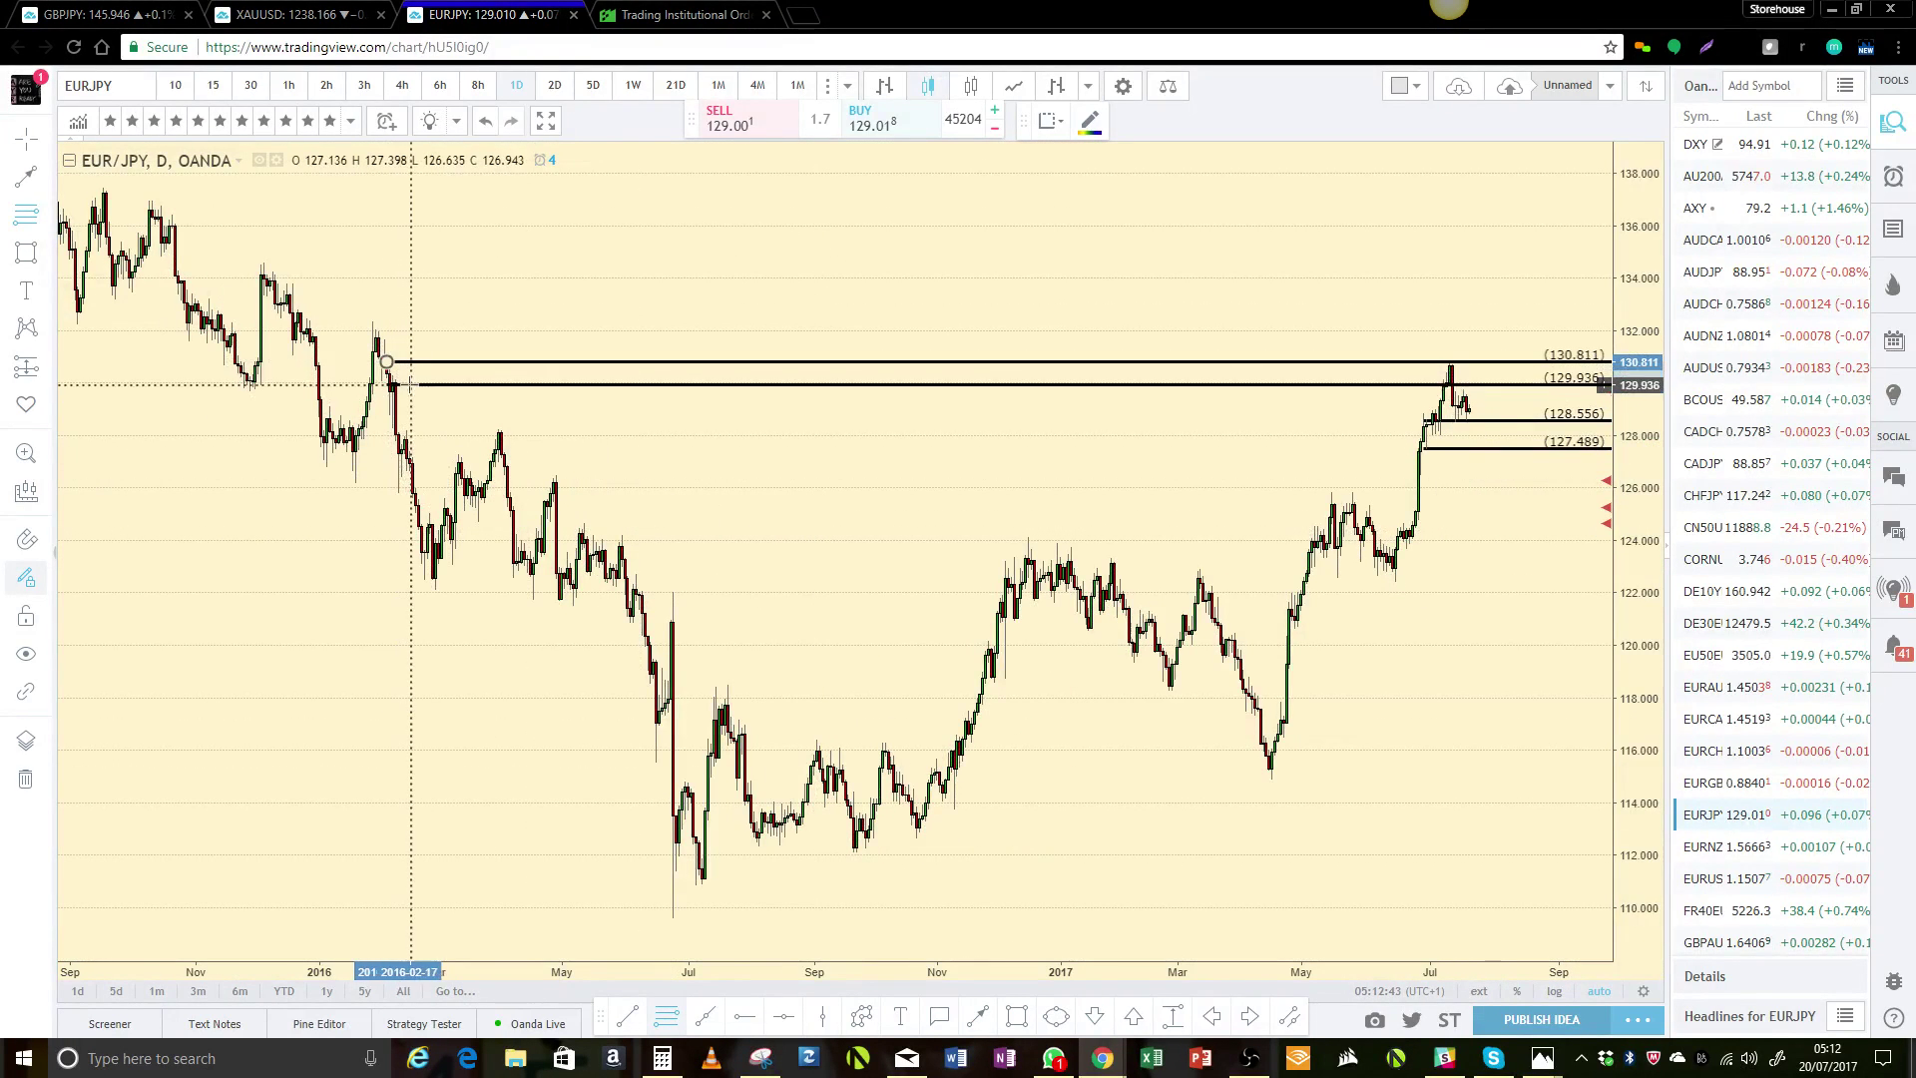
{"action": "left_click", "coordinate": [410, 392]}
{"action": "left_click_drag", "start_coordinate": [387, 362], "coordinate": [368, 324]}
{"action": "left_click_drag", "start_coordinate": [409, 392], "coordinate": [411, 370]}
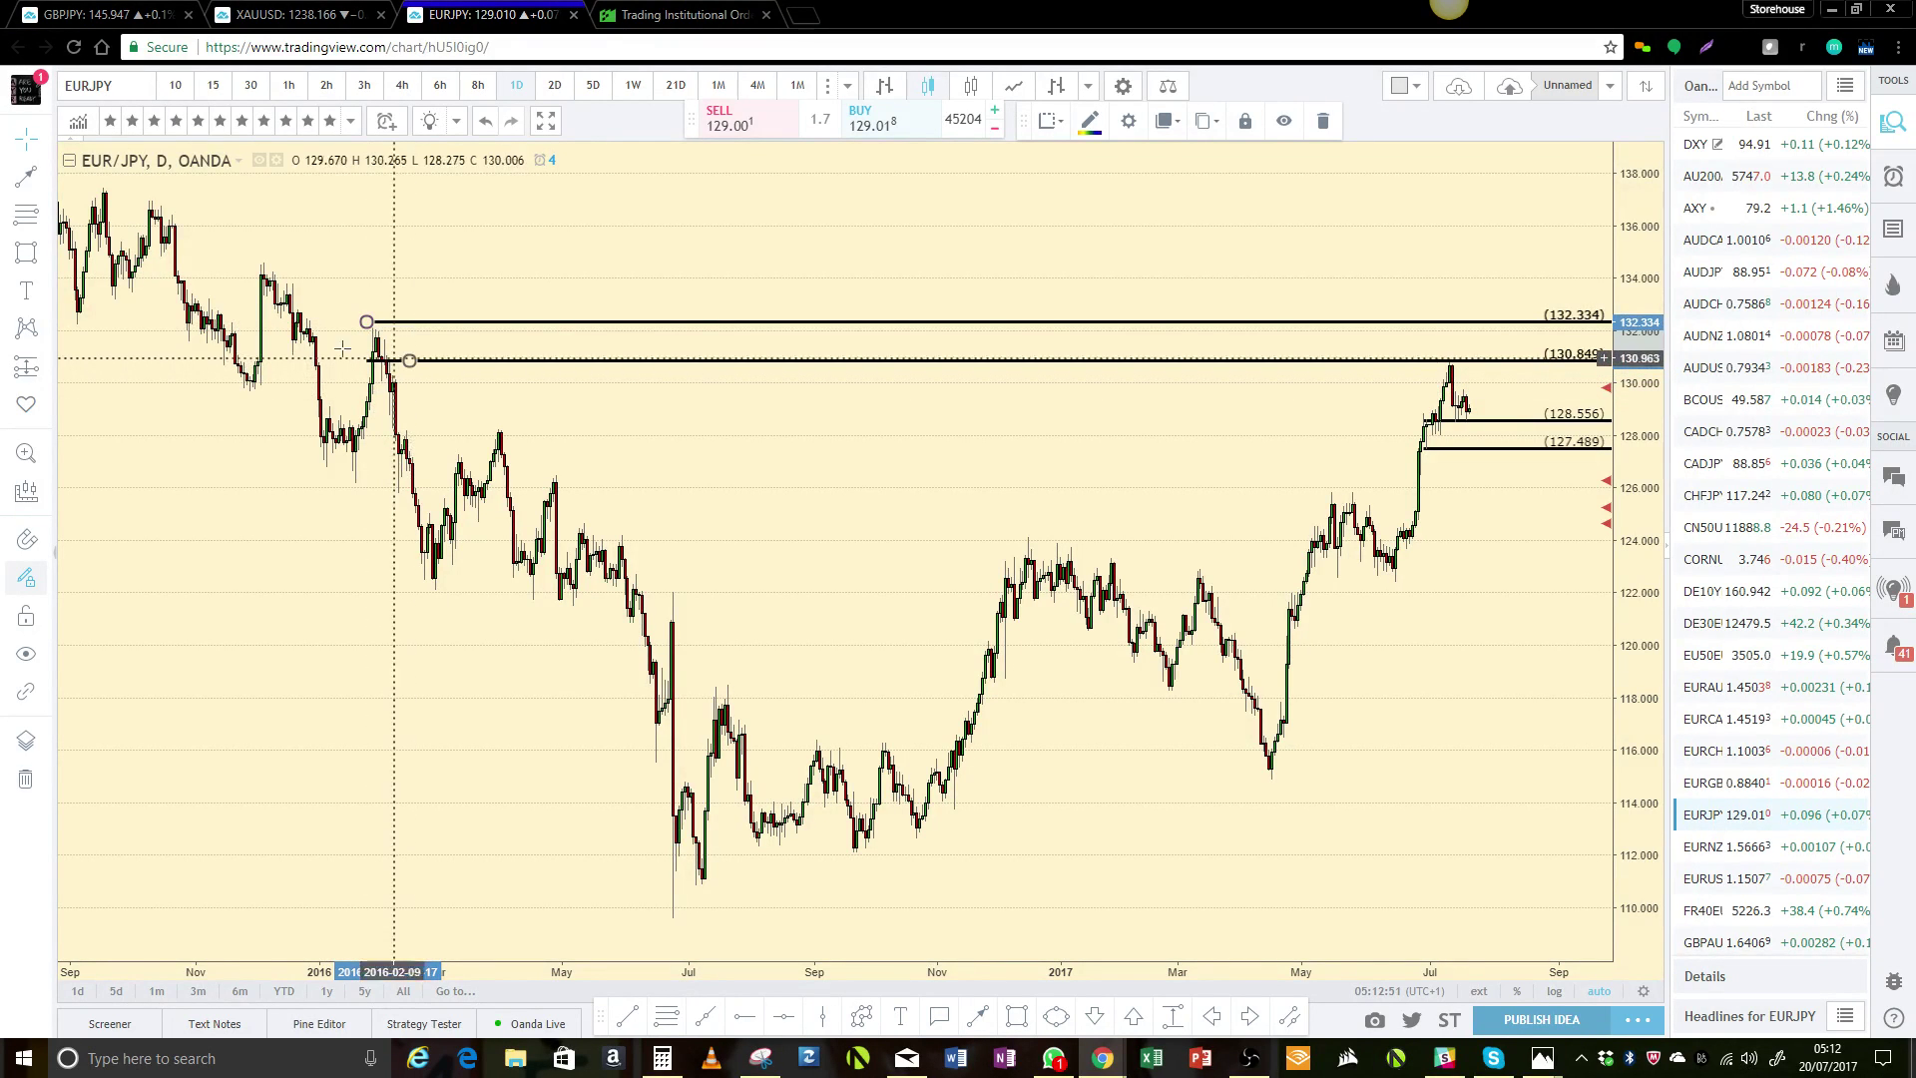
{"action": "left_click", "coordinate": [381, 390]}
{"action": "left_click", "coordinate": [402, 361]}
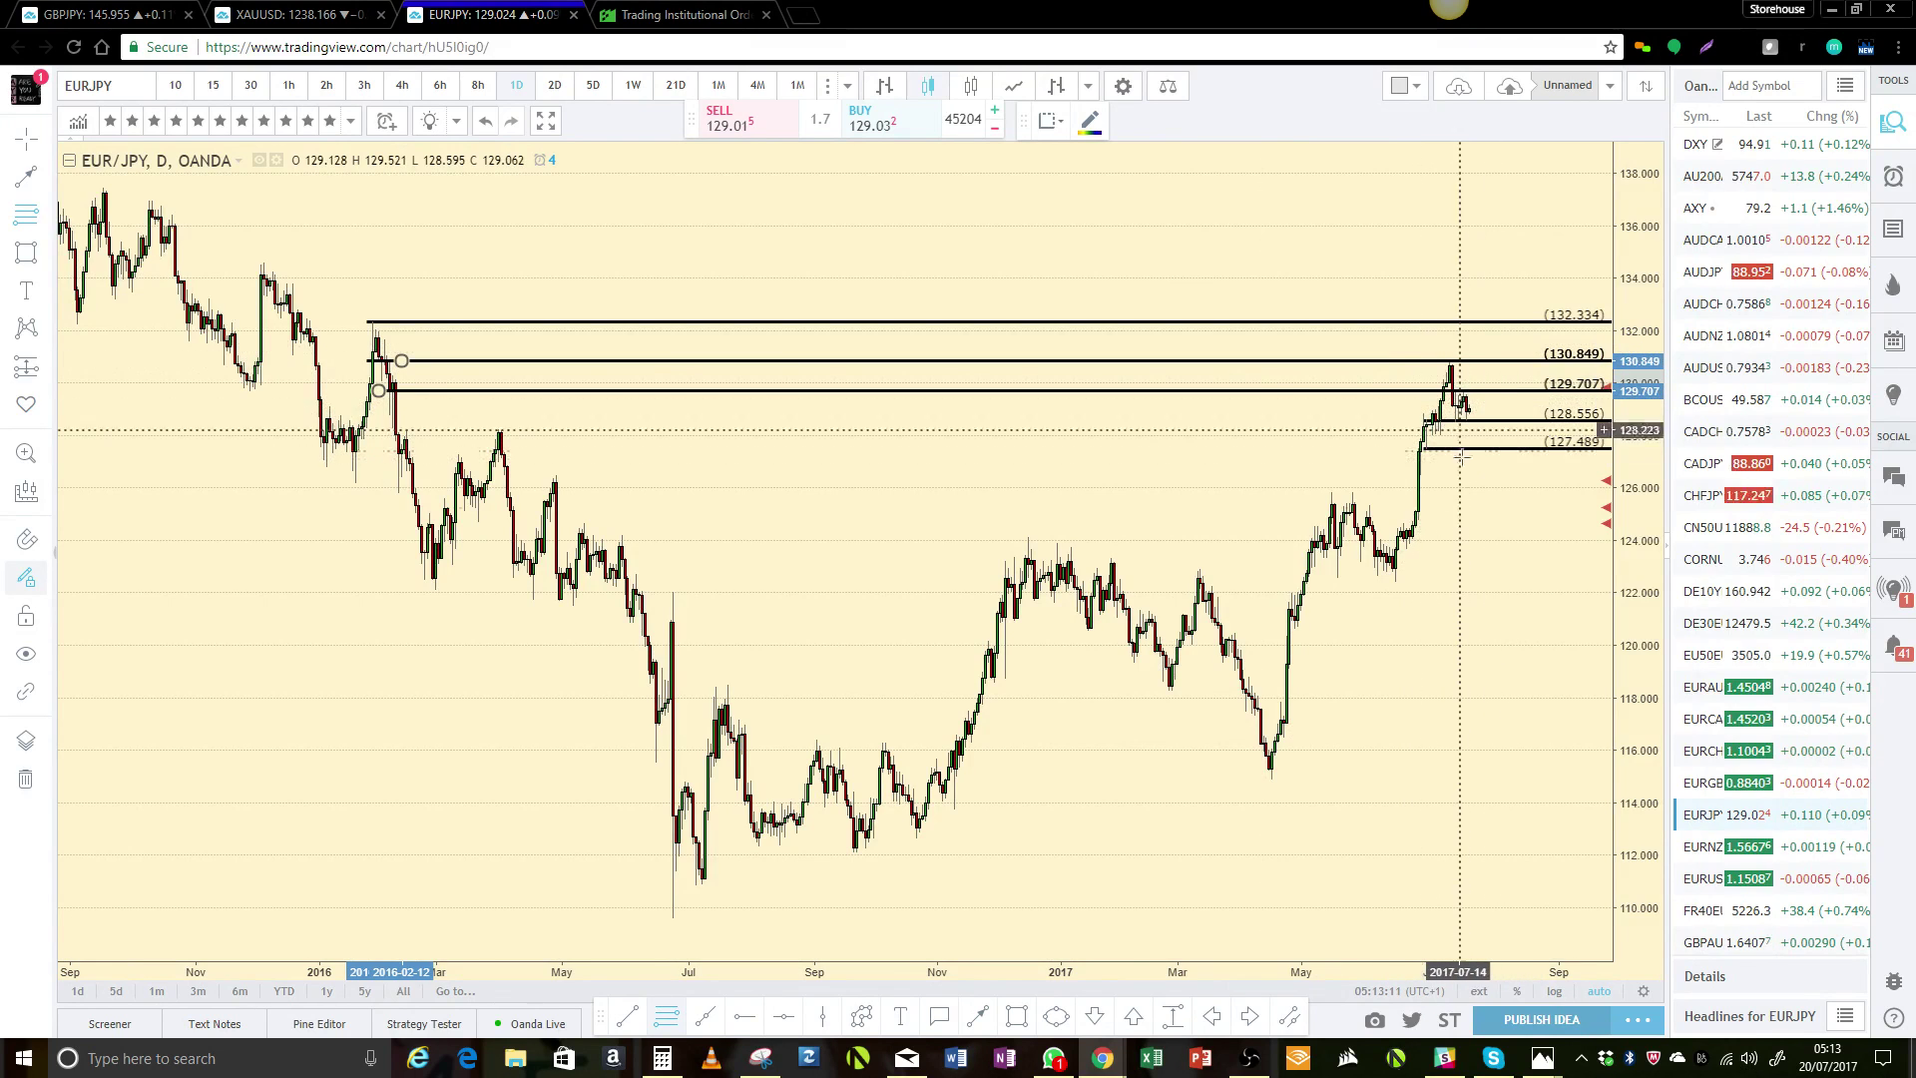
{"action": "scroll", "coordinate": [1483, 527], "scroll_direction": "up", "scroll_amount": 2}
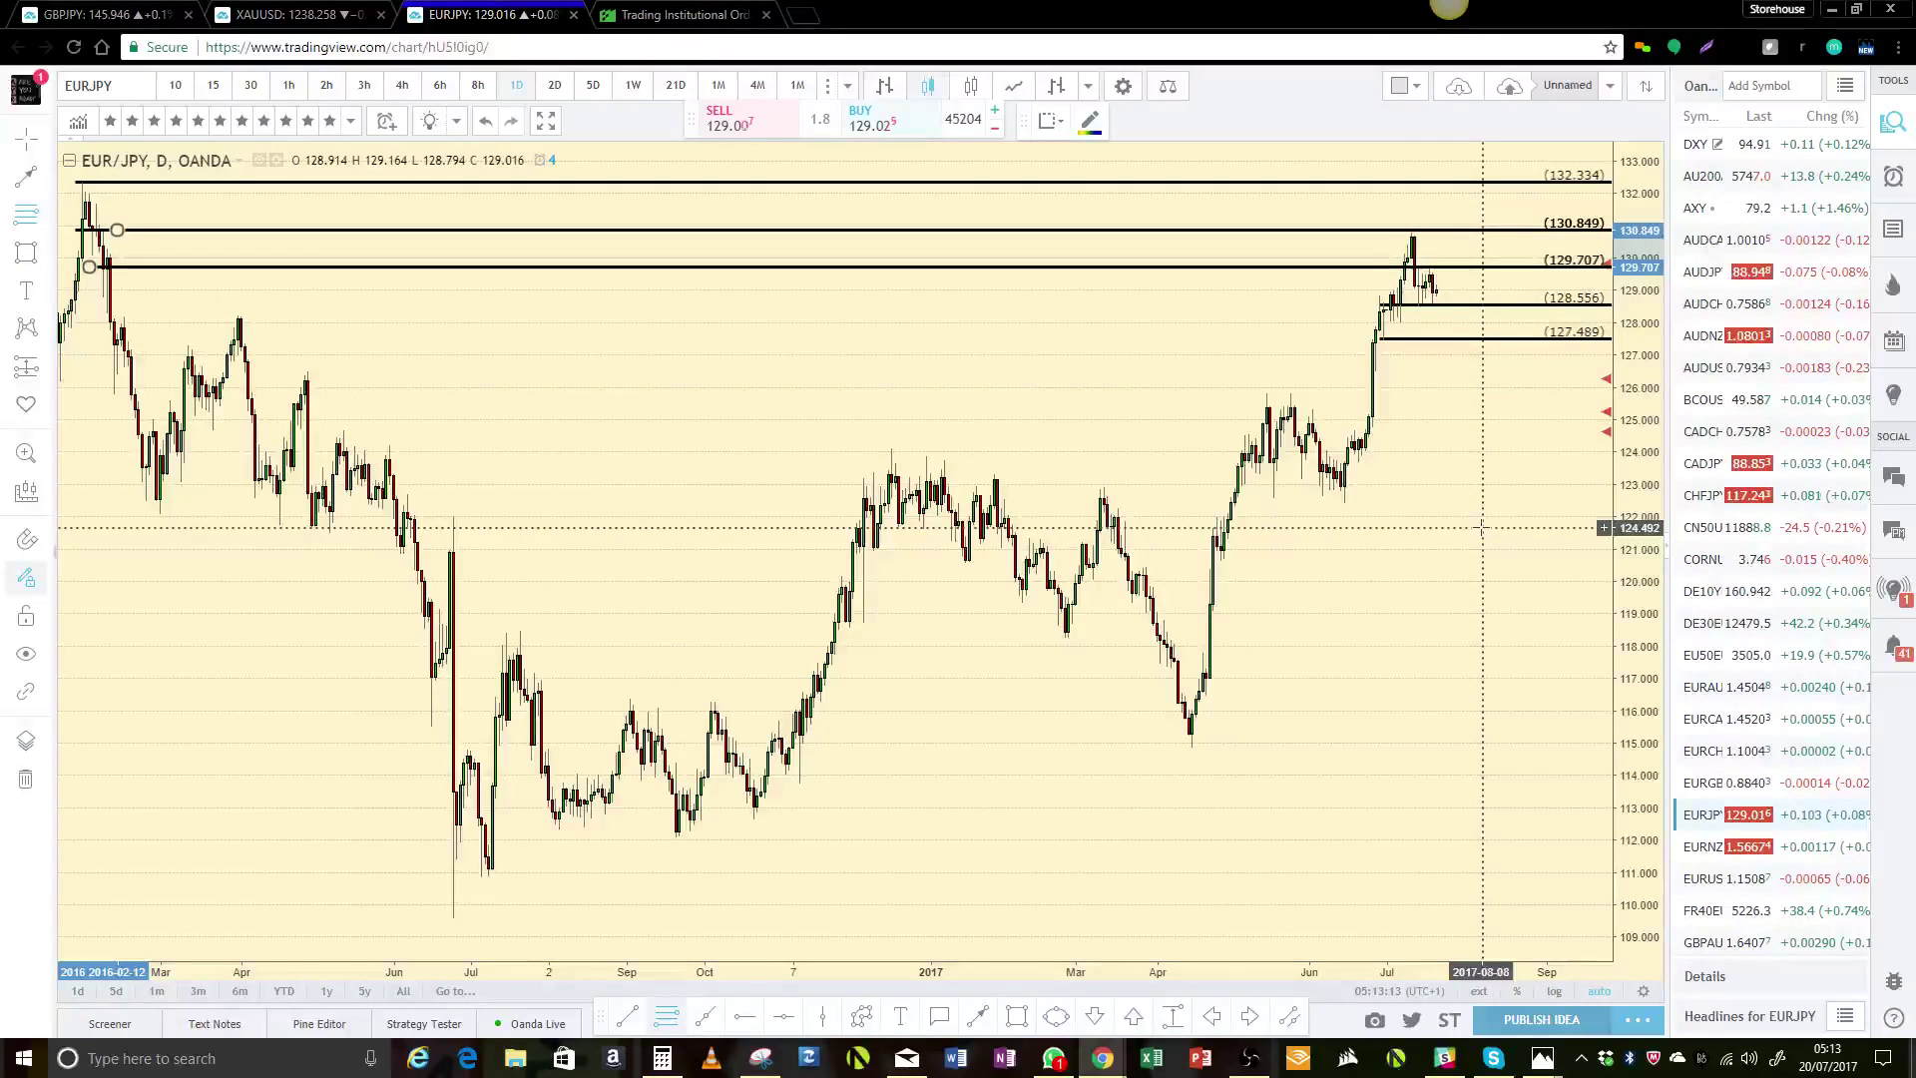
{"action": "scroll", "coordinate": [1484, 527], "scroll_direction": "up", "scroll_amount": 2}
{"action": "scroll", "coordinate": [1483, 532], "scroll_direction": "down", "scroll_amount": 2}
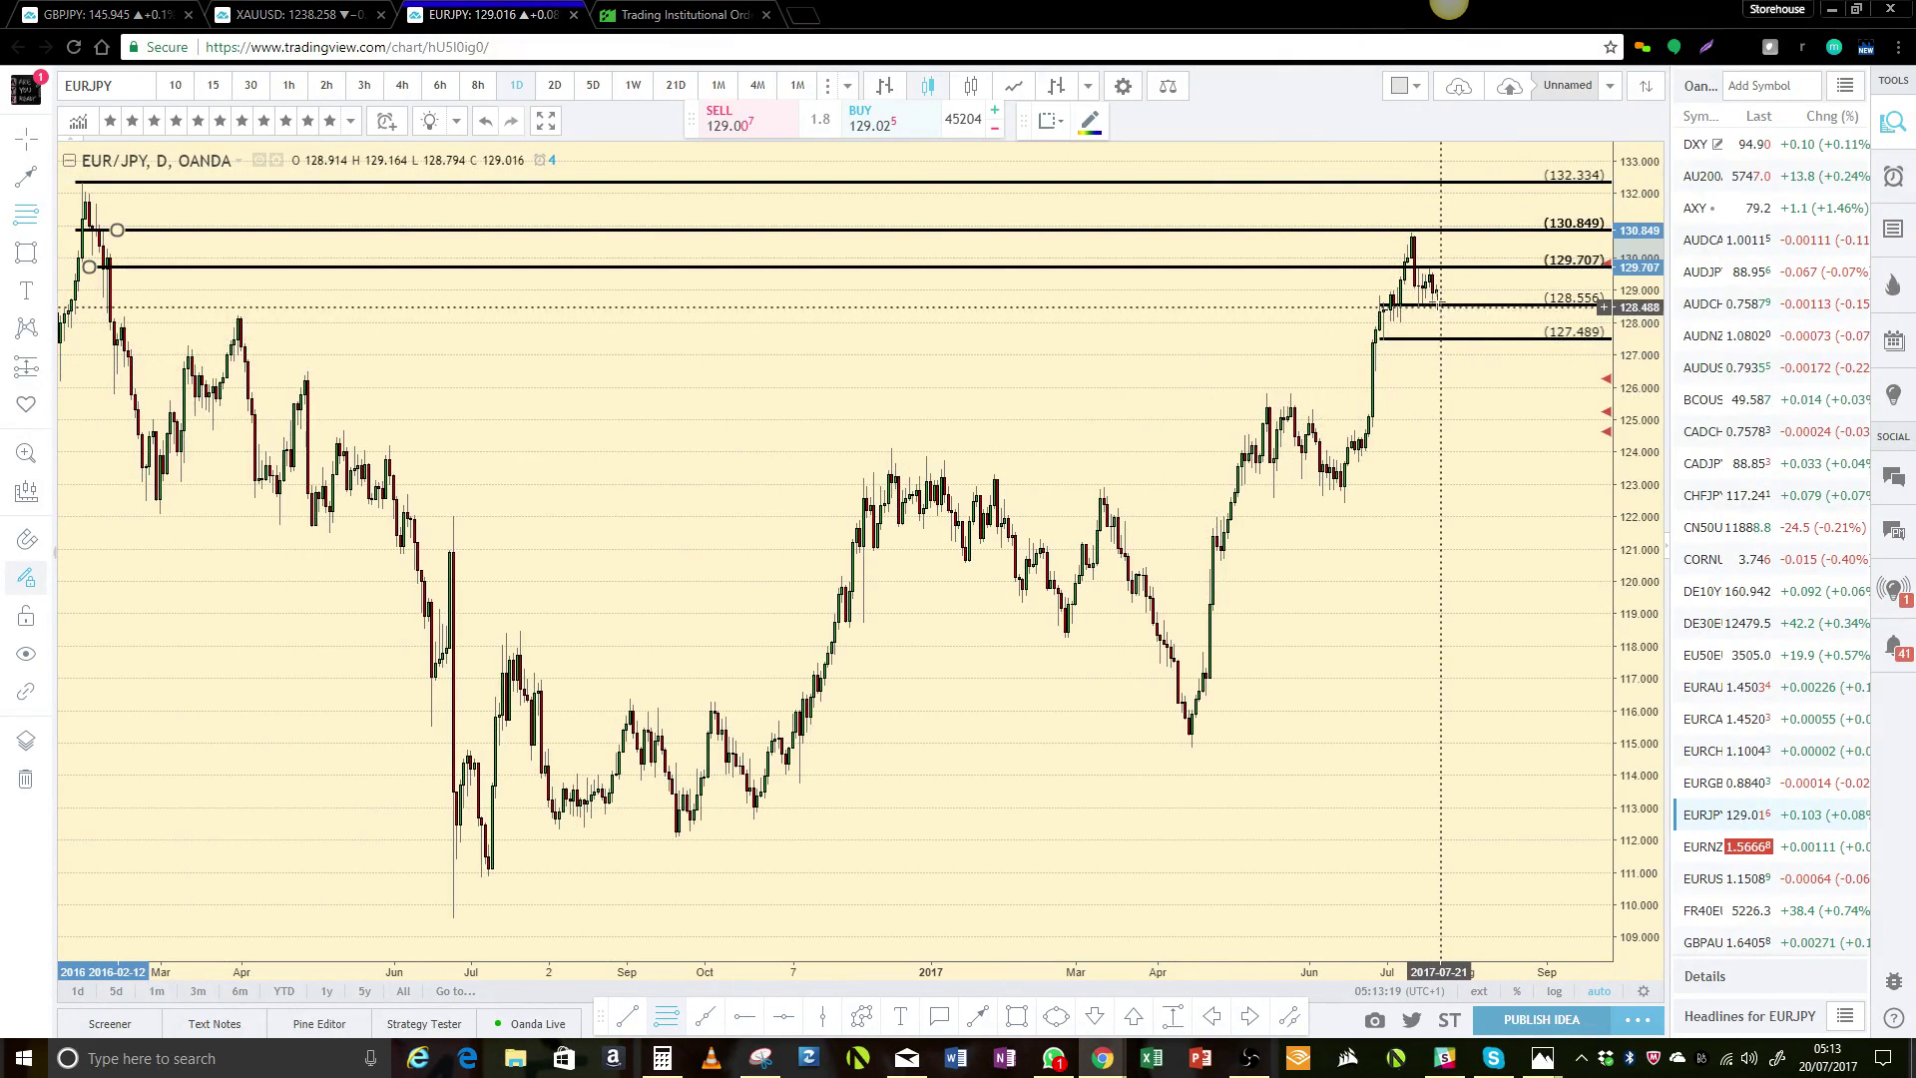
- Mark the June base with horizontal rays at 124.445 and 123.643
{"action": "left_click", "coordinate": [1347, 437]}
{"action": "left_click", "coordinate": [1374, 464]}
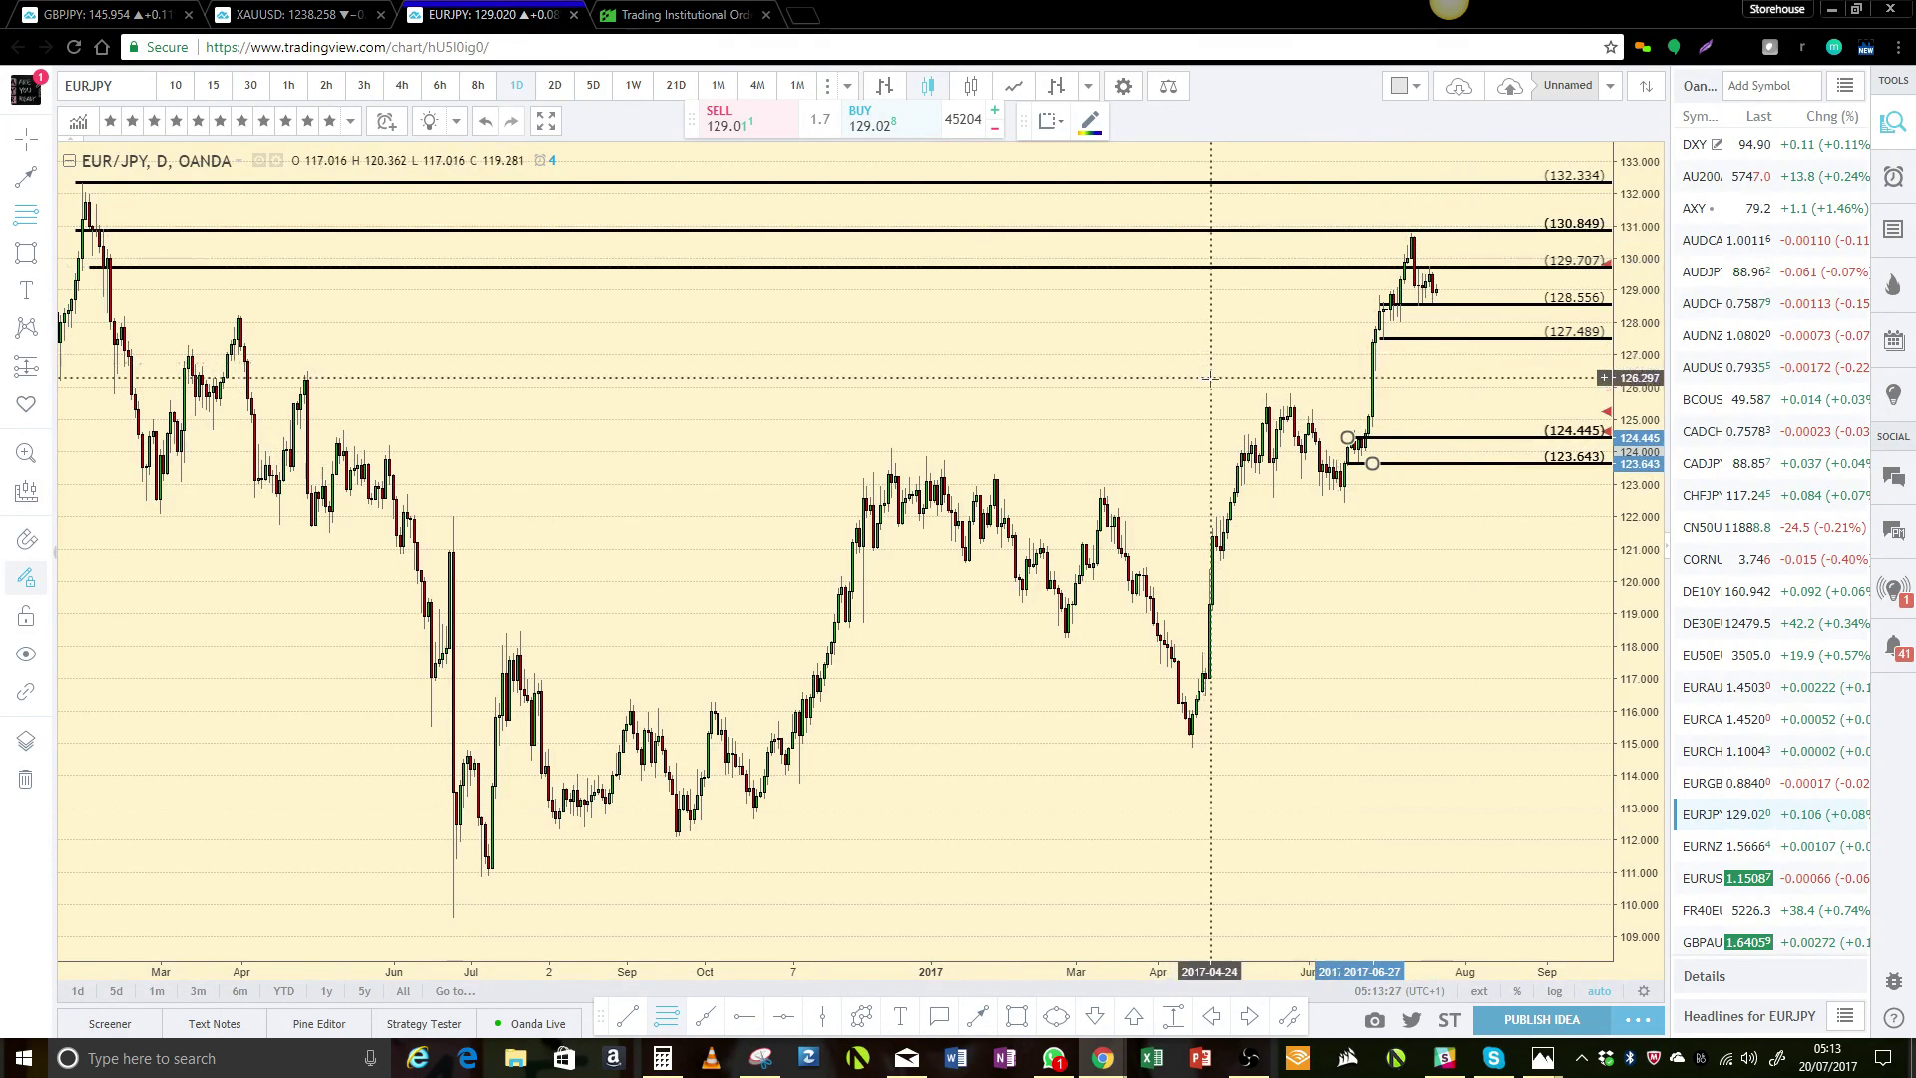
{"action": "scroll", "coordinate": [1368, 450], "scroll_direction": "down", "scroll_amount": 3}
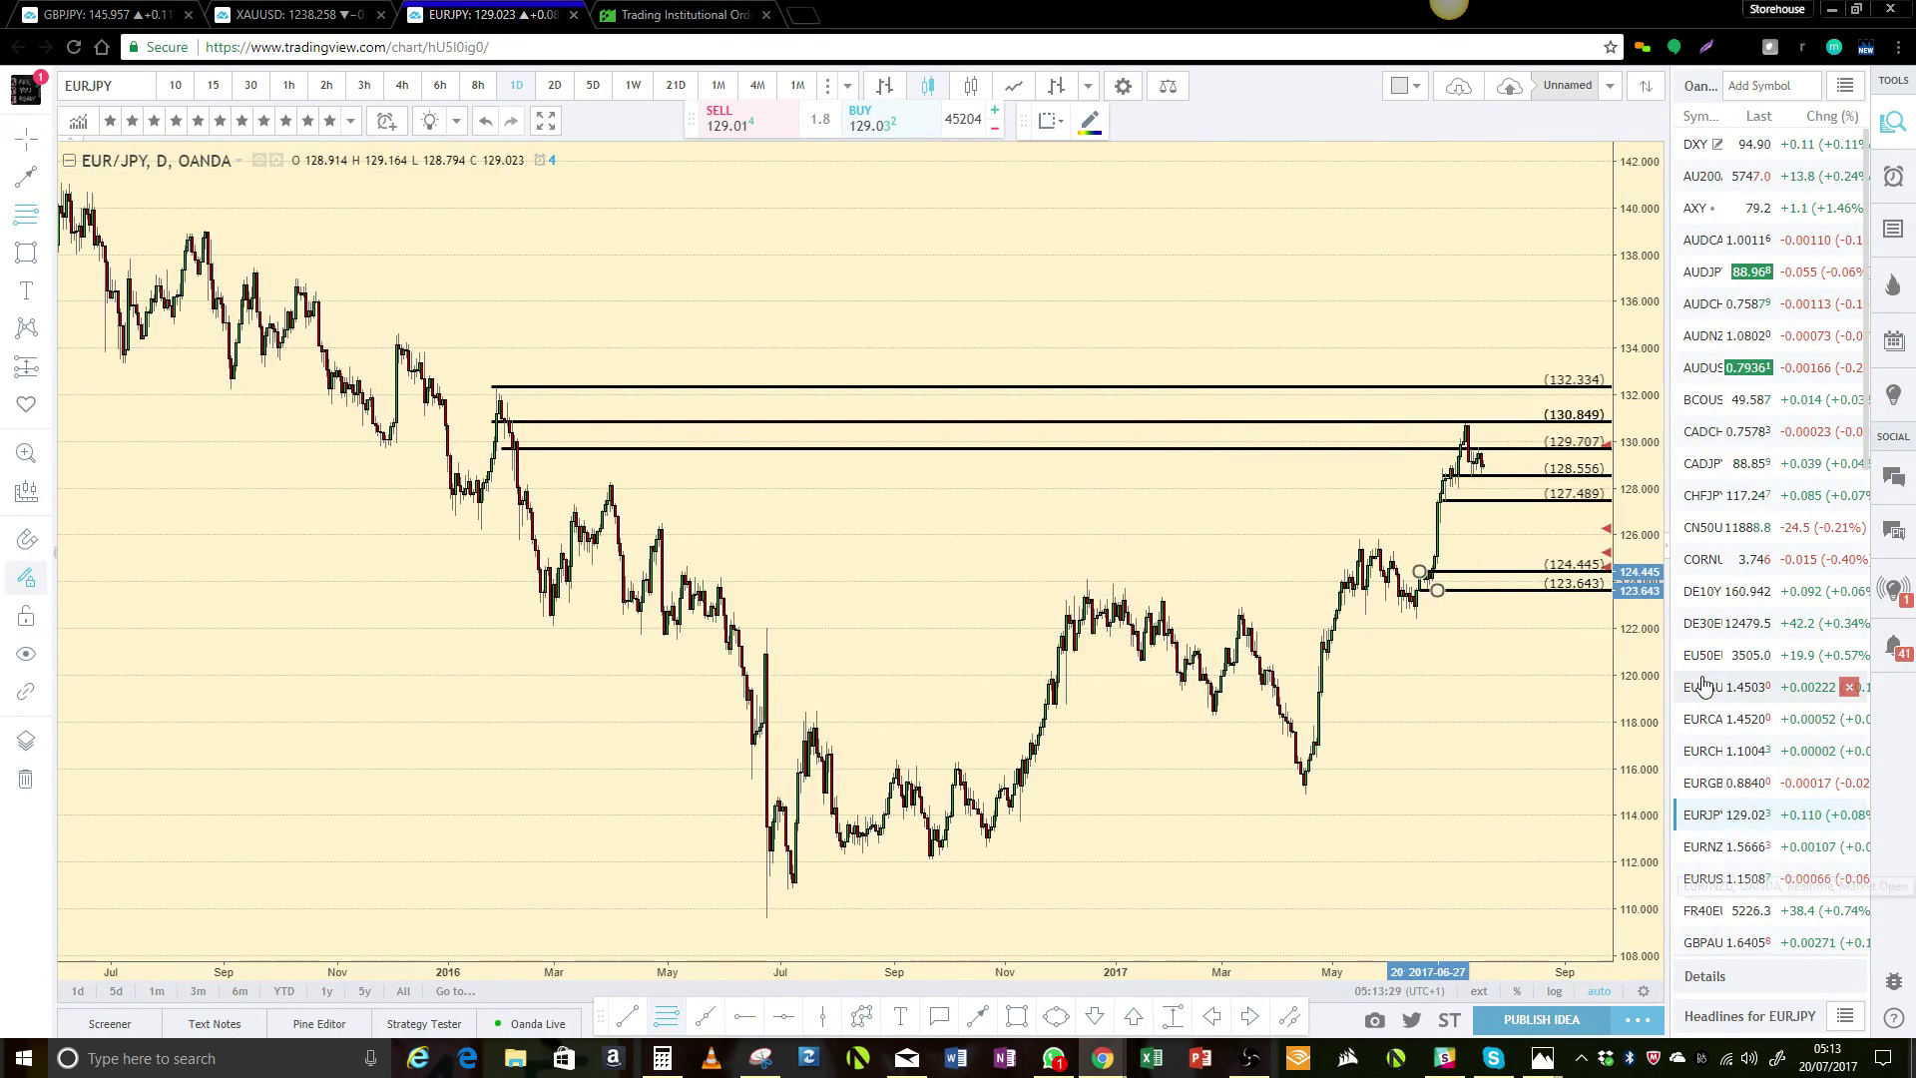
{"action": "scroll", "coordinate": [1707, 684], "scroll_direction": "down", "scroll_amount": 7}
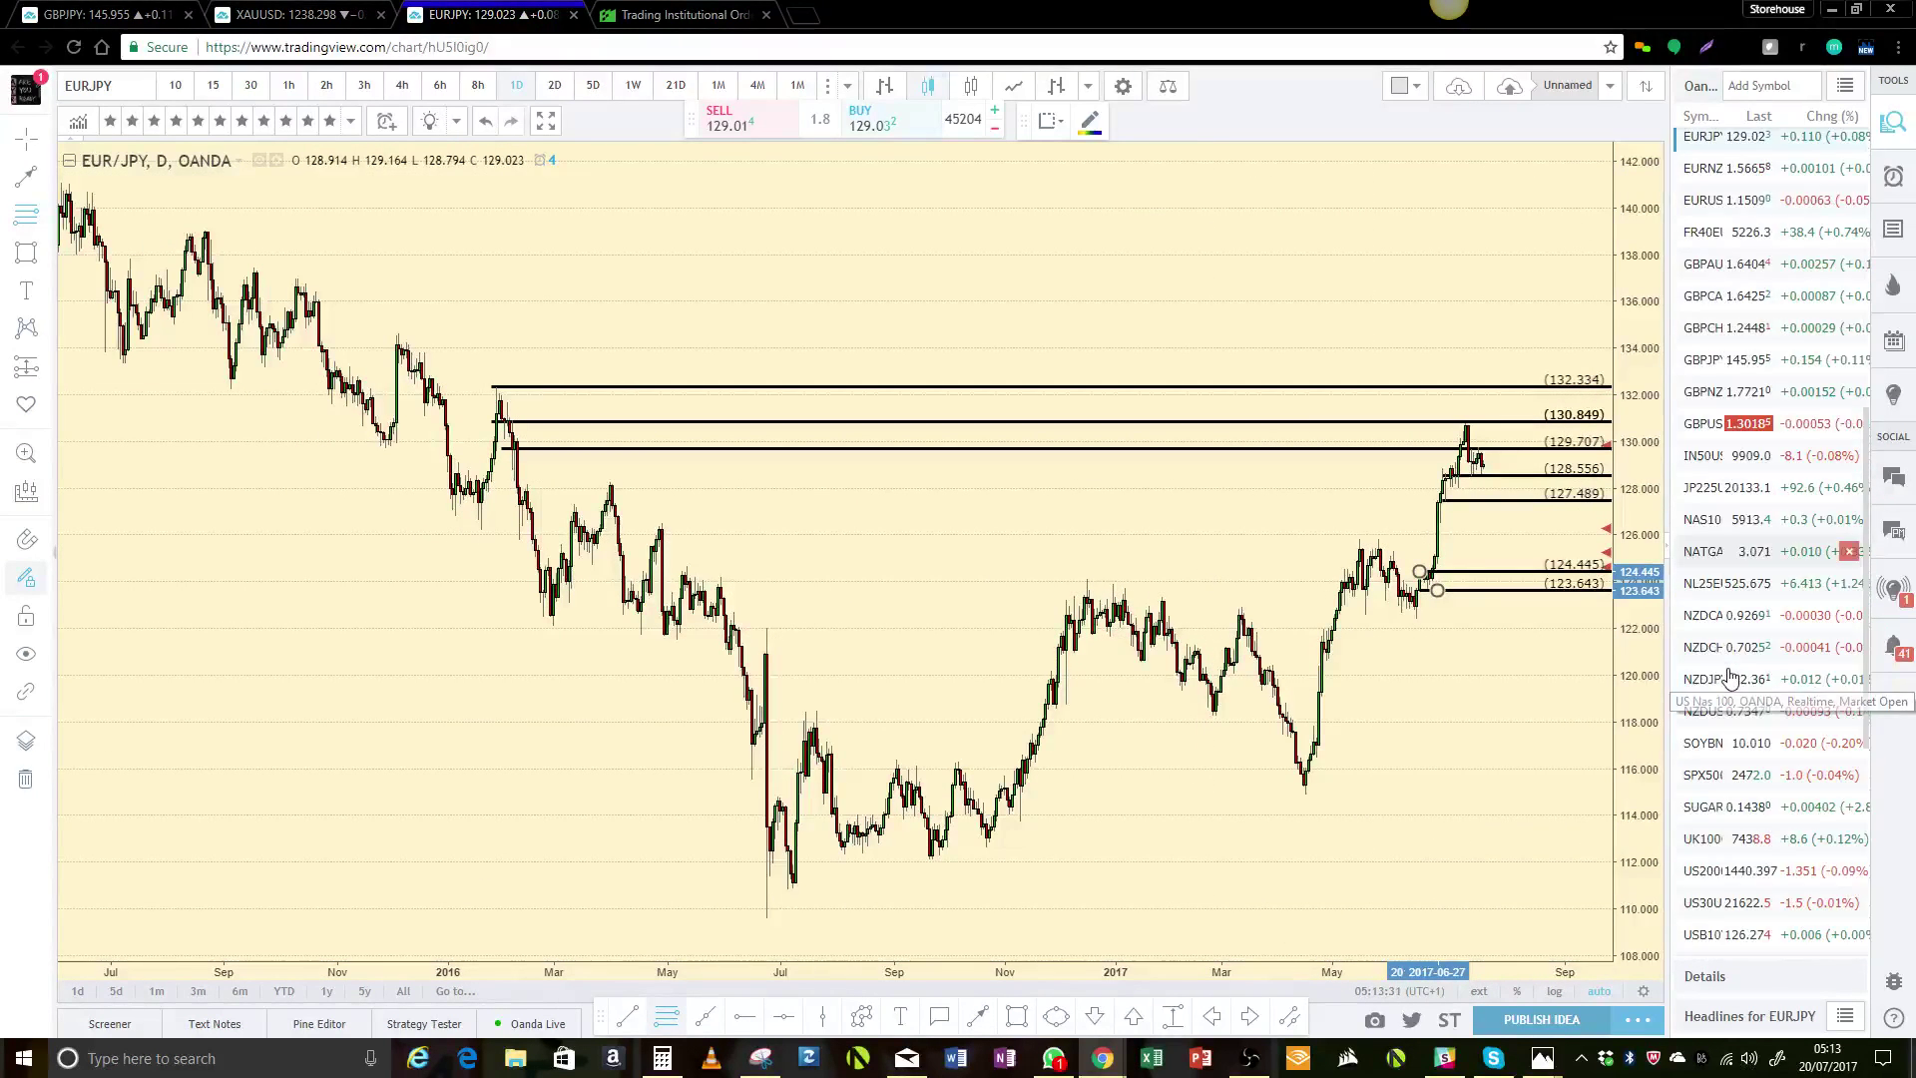
{"action": "scroll", "coordinate": [1732, 679], "scroll_direction": "down", "scroll_amount": 1}
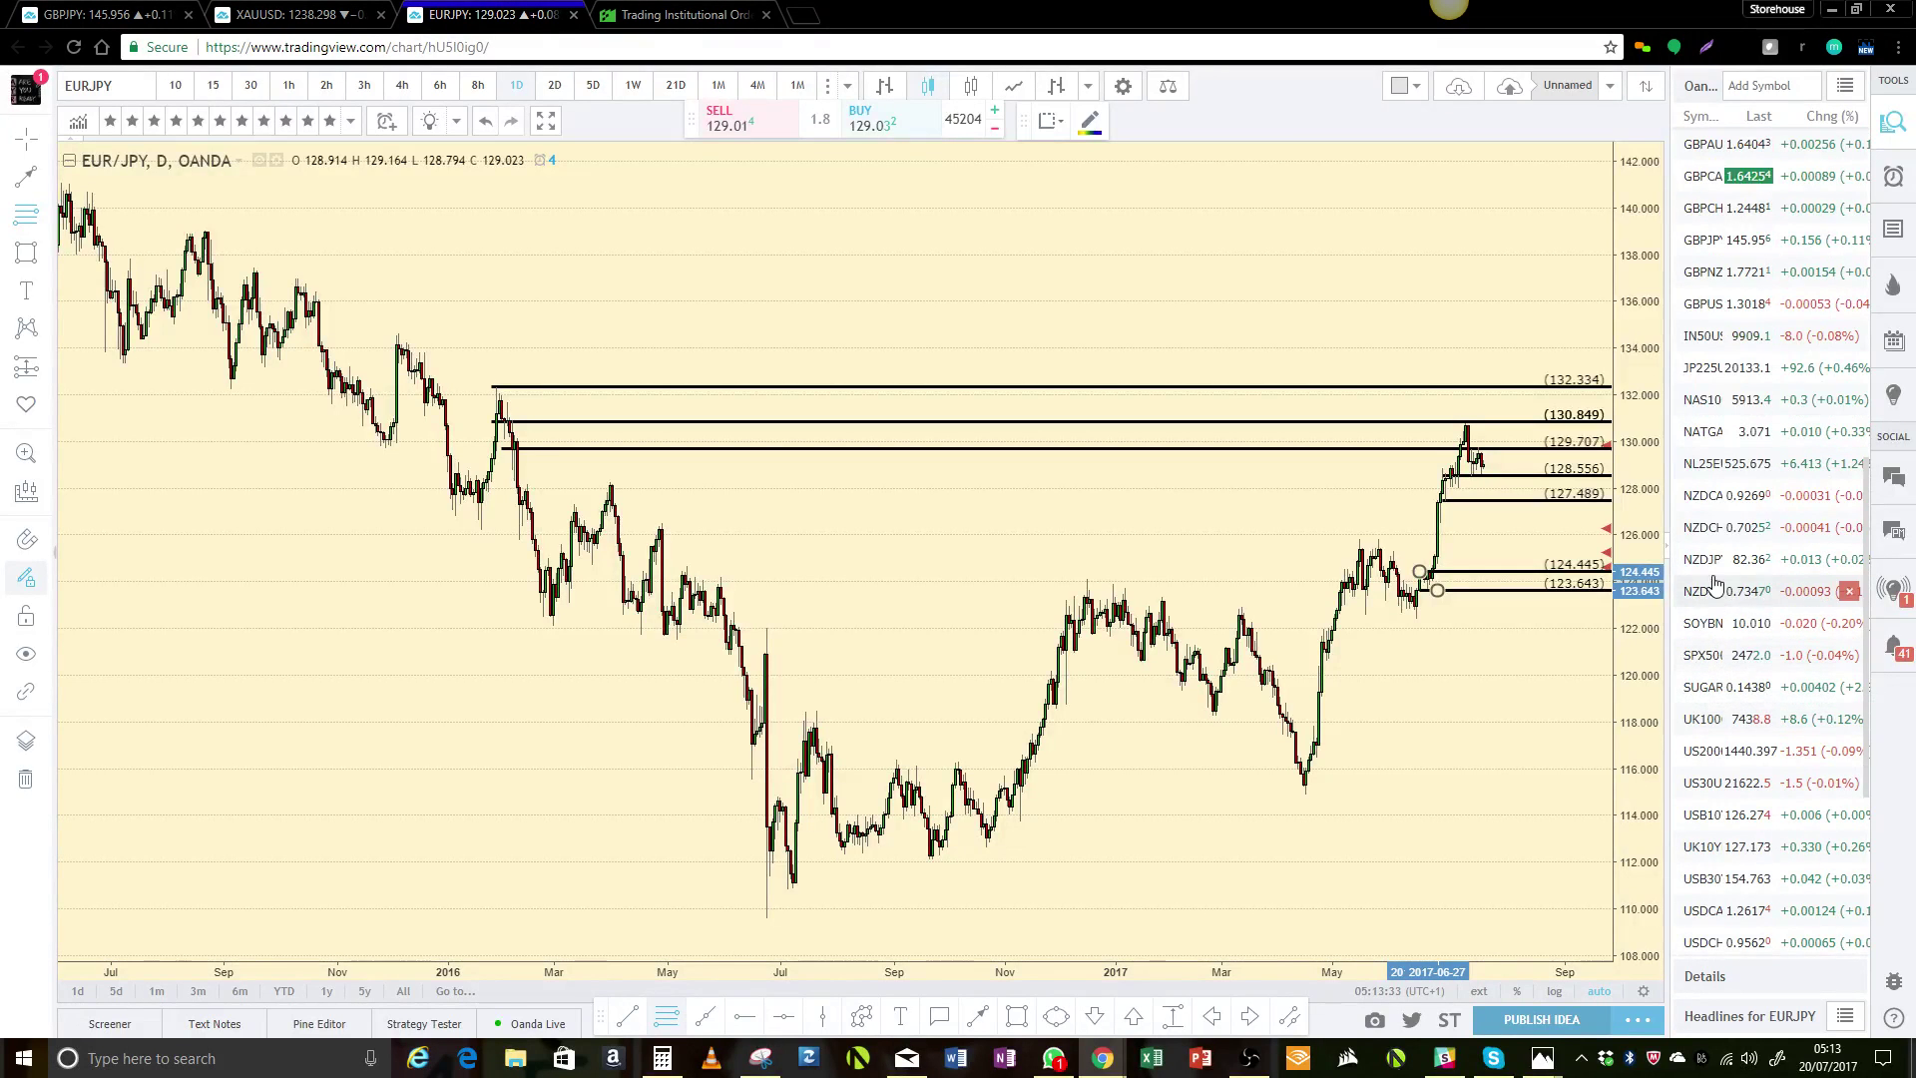
{"action": "scroll", "coordinate": [1722, 609], "scroll_direction": "down", "scroll_amount": 1}
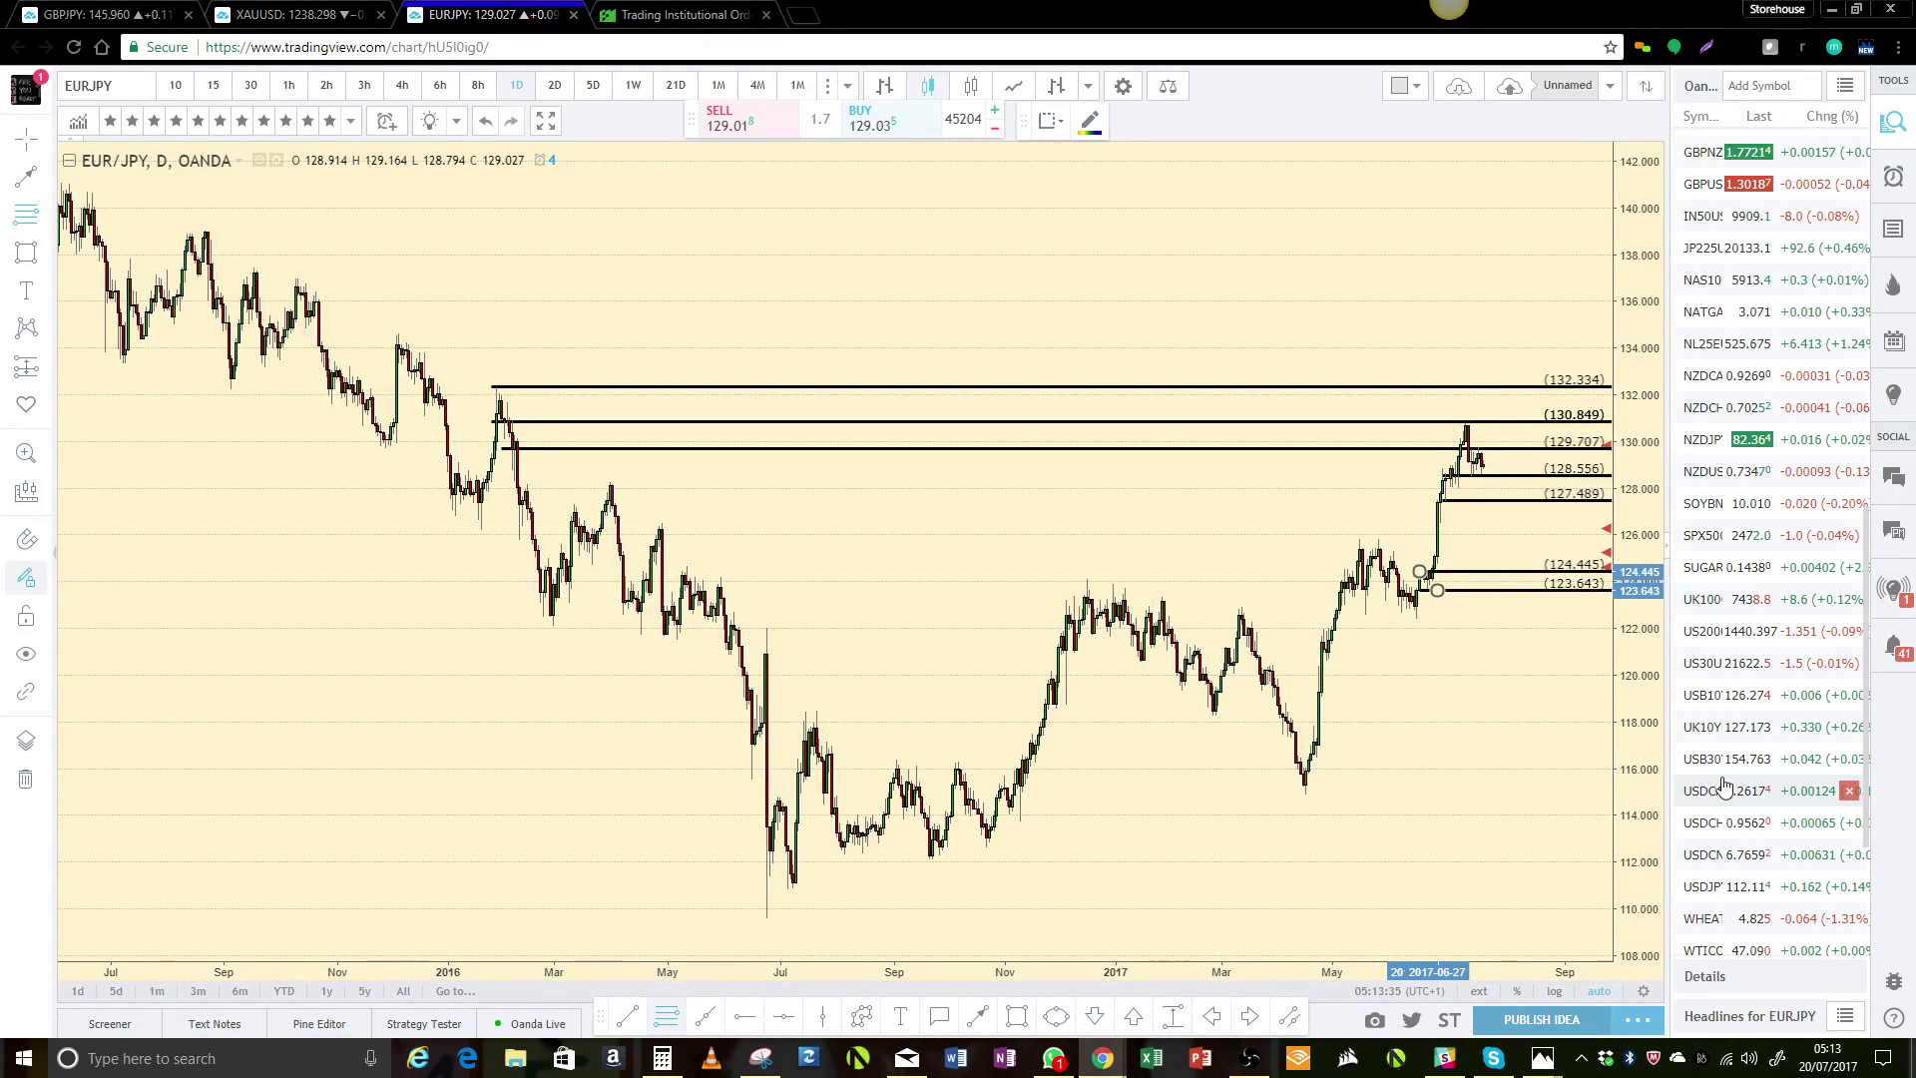
- Open USD/JPY and add rays at 114.494, 113.901, 113.546, 113.190, 112.882, 112.479, 111.483 and 110.748
{"action": "left_click", "coordinate": [1701, 886]}
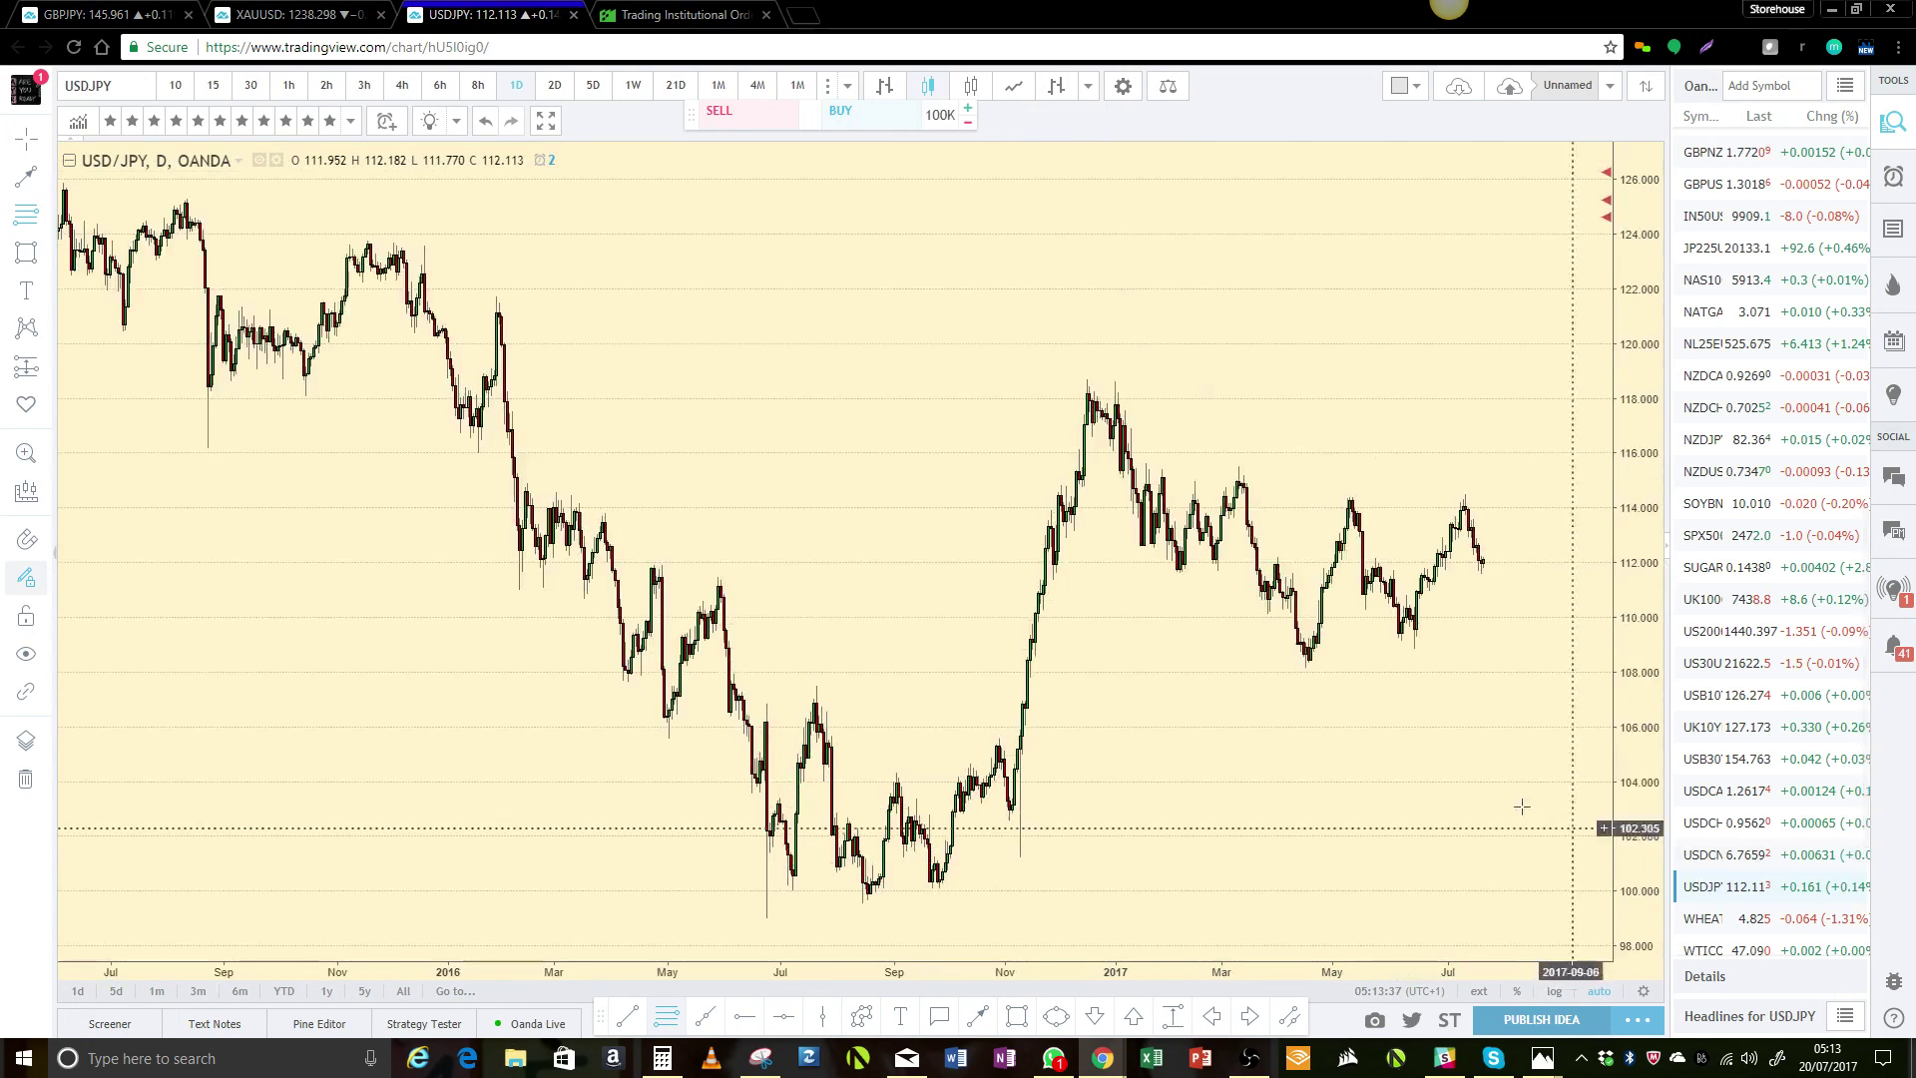
{"action": "scroll", "coordinate": [1452, 726], "scroll_direction": "up", "scroll_amount": 4}
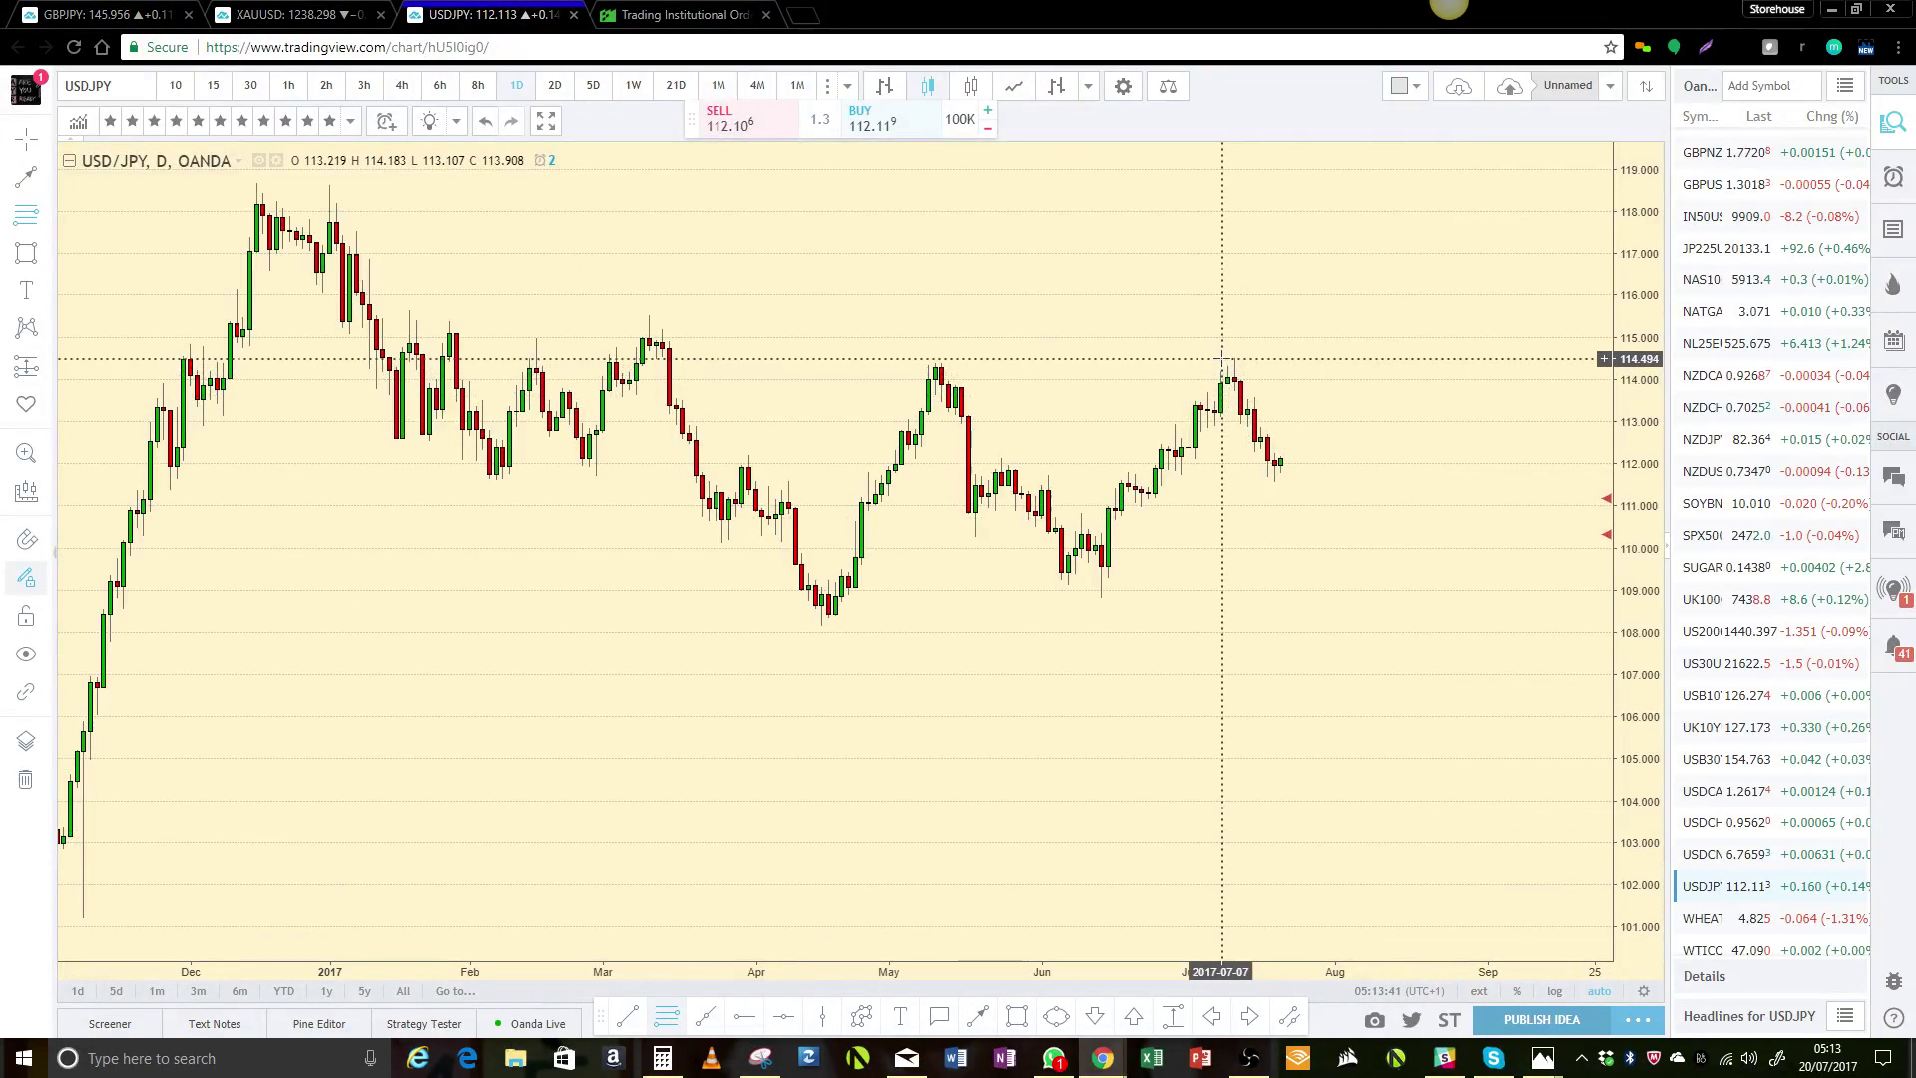
{"action": "left_click", "coordinate": [1222, 358]}
{"action": "left_click", "coordinate": [1256, 389]}
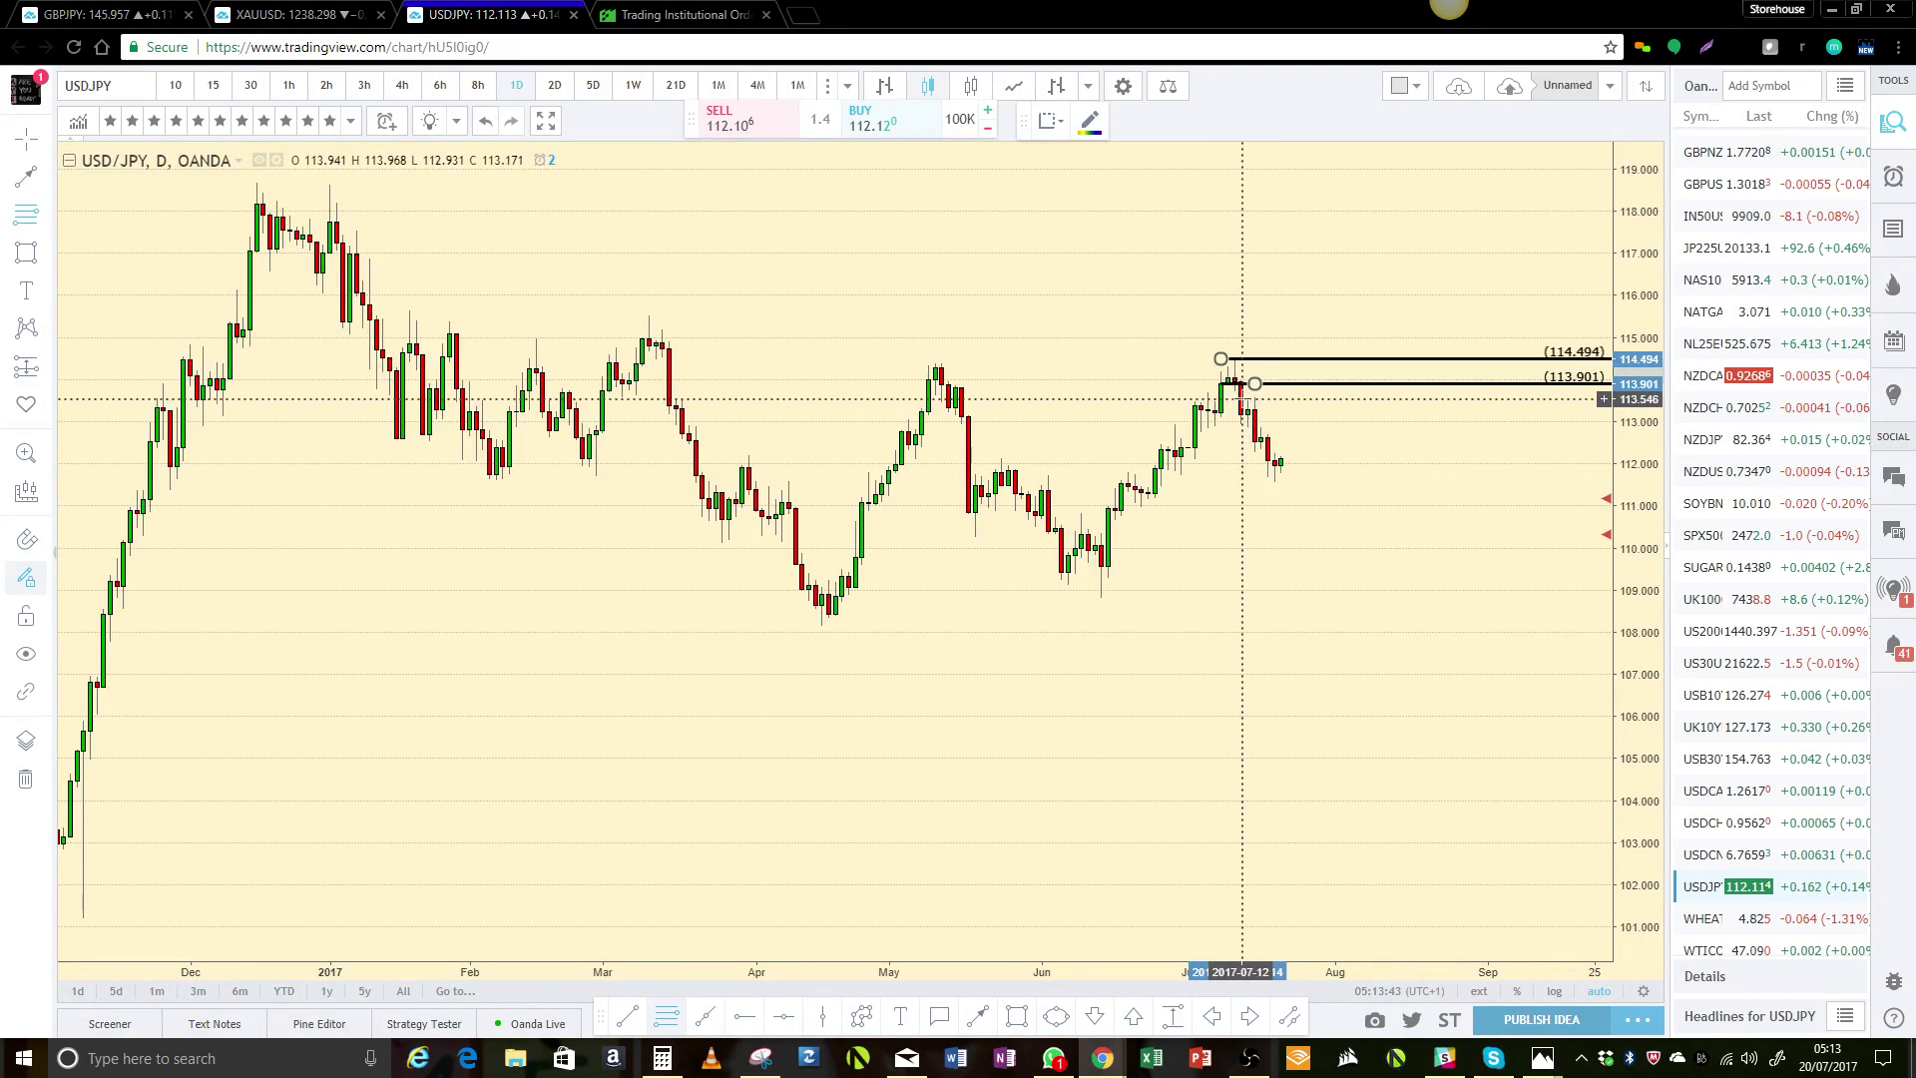
{"action": "left_click", "coordinate": [1241, 399]}
{"action": "left_click", "coordinate": [1247, 412]}
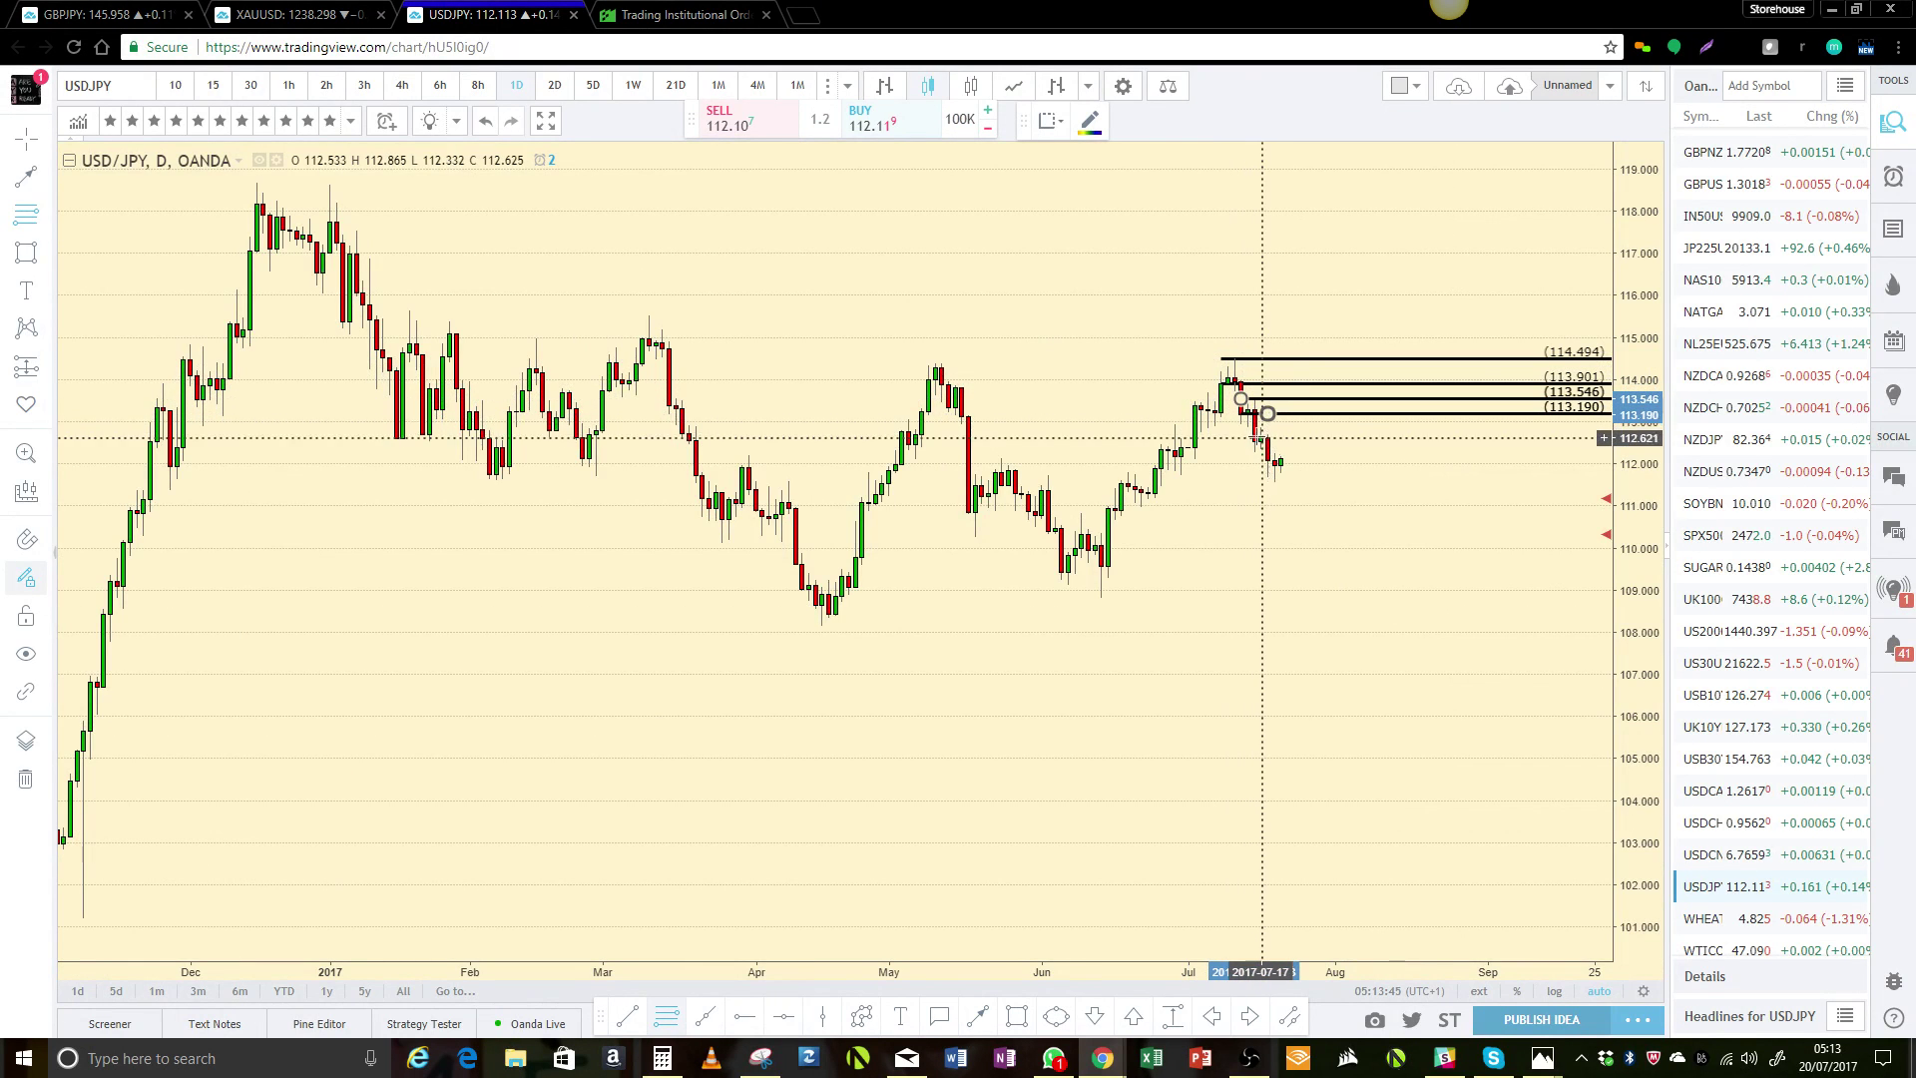
{"action": "left_click", "coordinate": [1254, 427]}
{"action": "left_click", "coordinate": [1255, 443]}
{"action": "left_click", "coordinate": [1116, 486]}
{"action": "left_click", "coordinate": [1170, 516]}
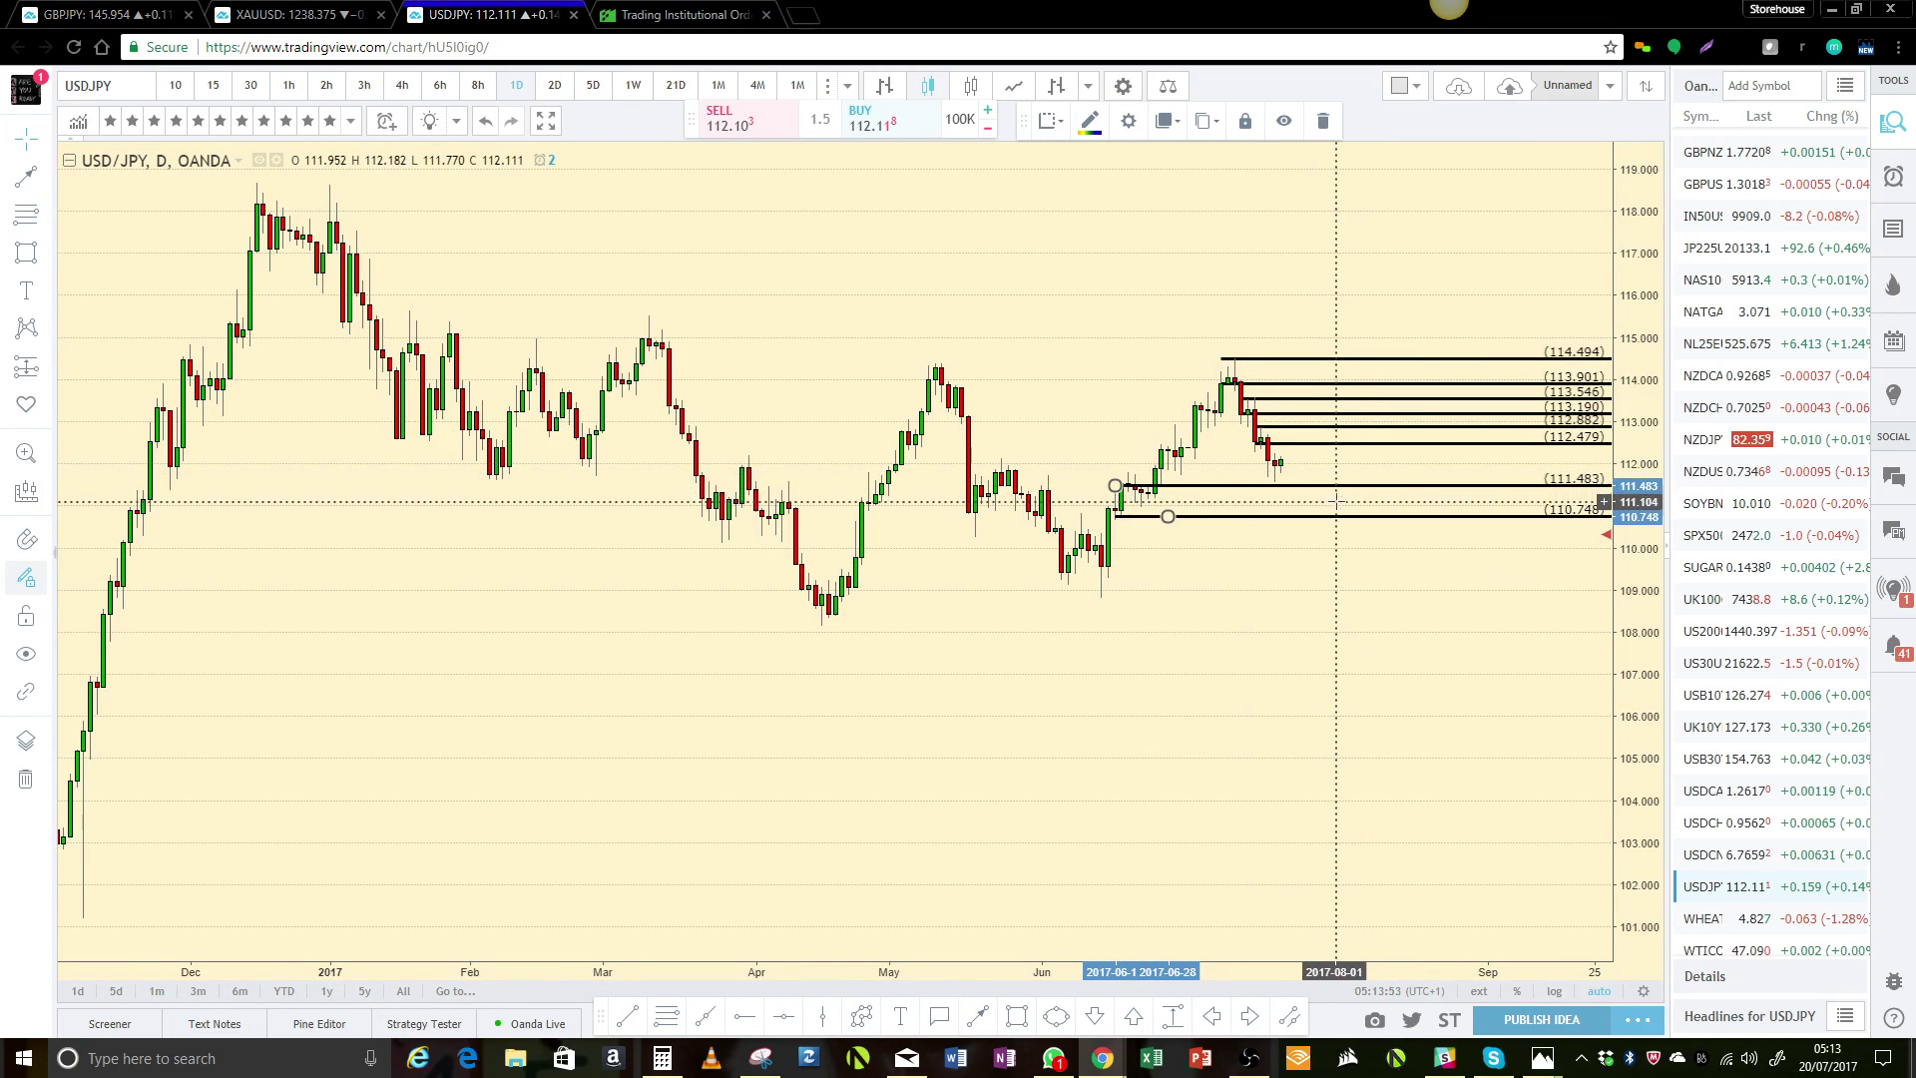
- Adjust the USD/JPY zone lines, moving 113.190 to 113.175 and 113.546 to 113.575
{"action": "right_click", "coordinate": [1196, 562]}
{"action": "left_click", "coordinate": [1150, 513]}
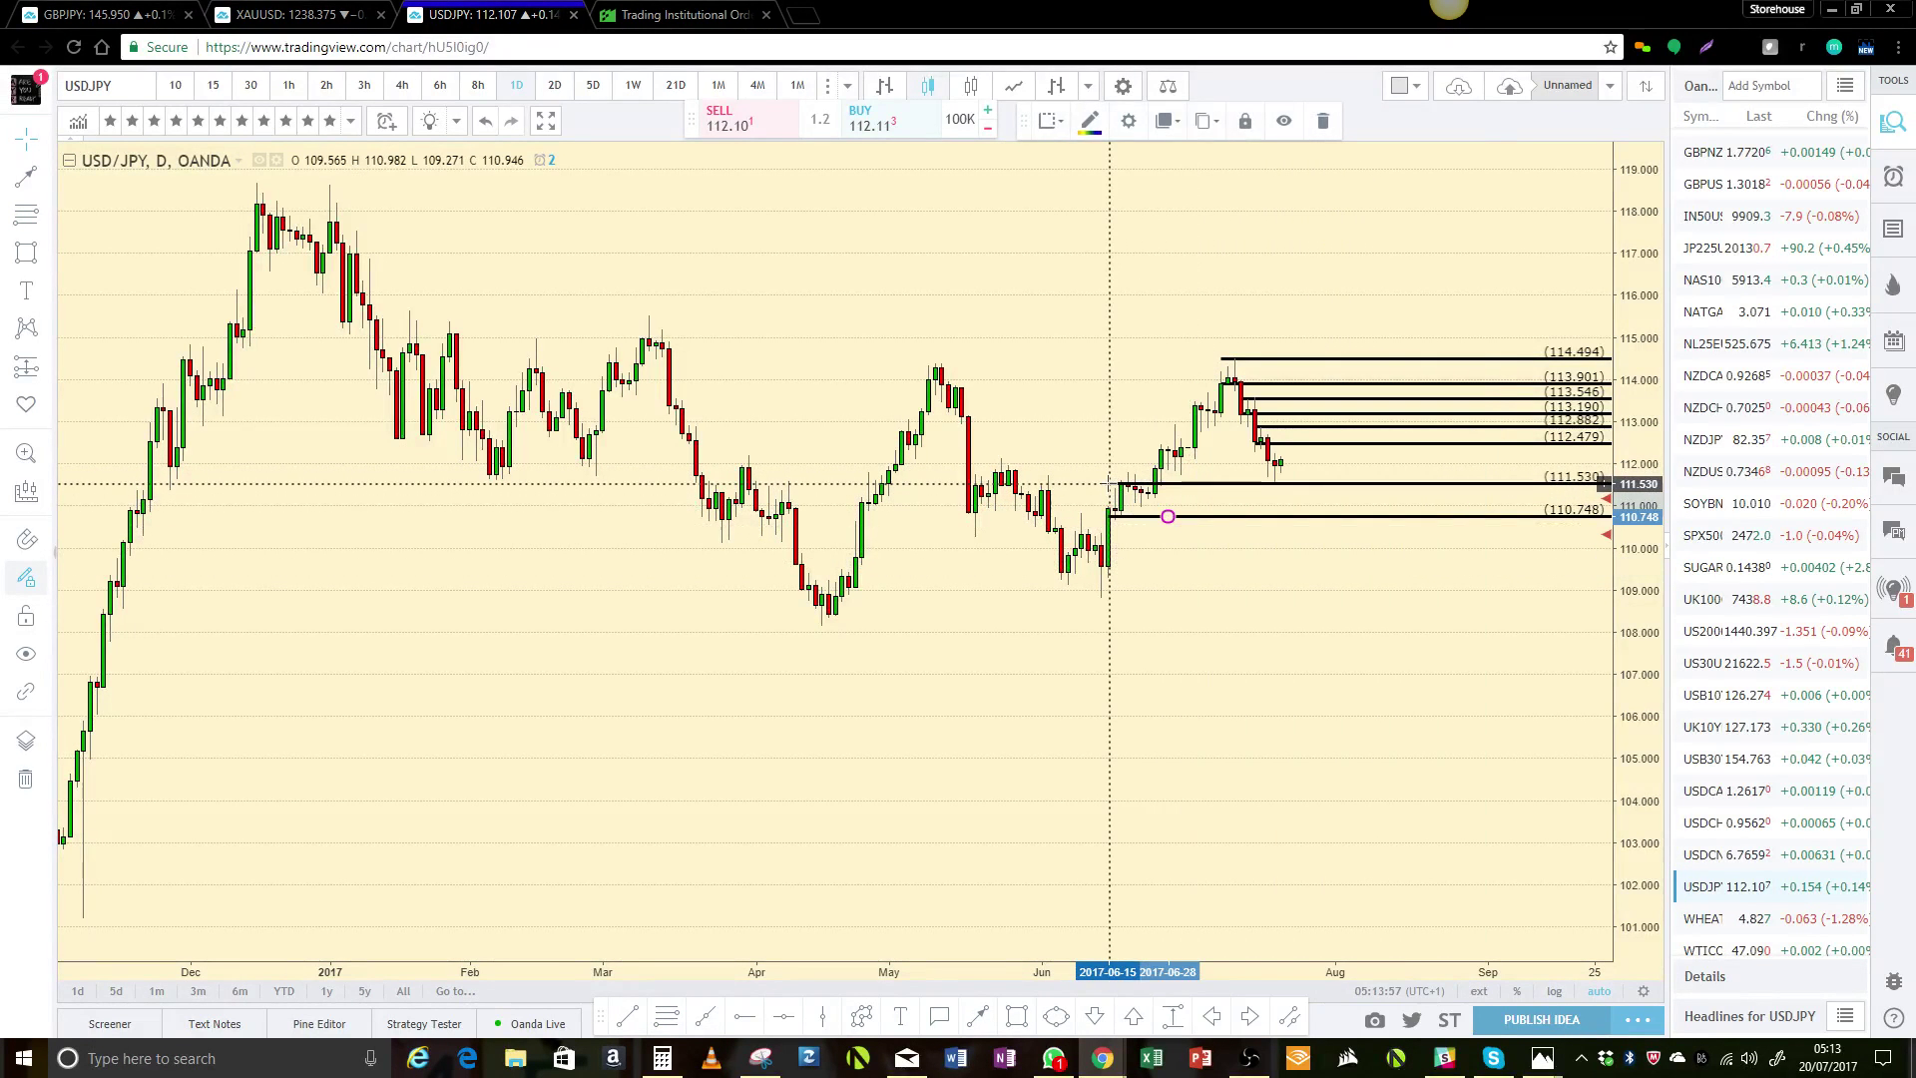
{"action": "scroll", "coordinate": [1211, 513], "scroll_direction": "up", "scroll_amount": 3}
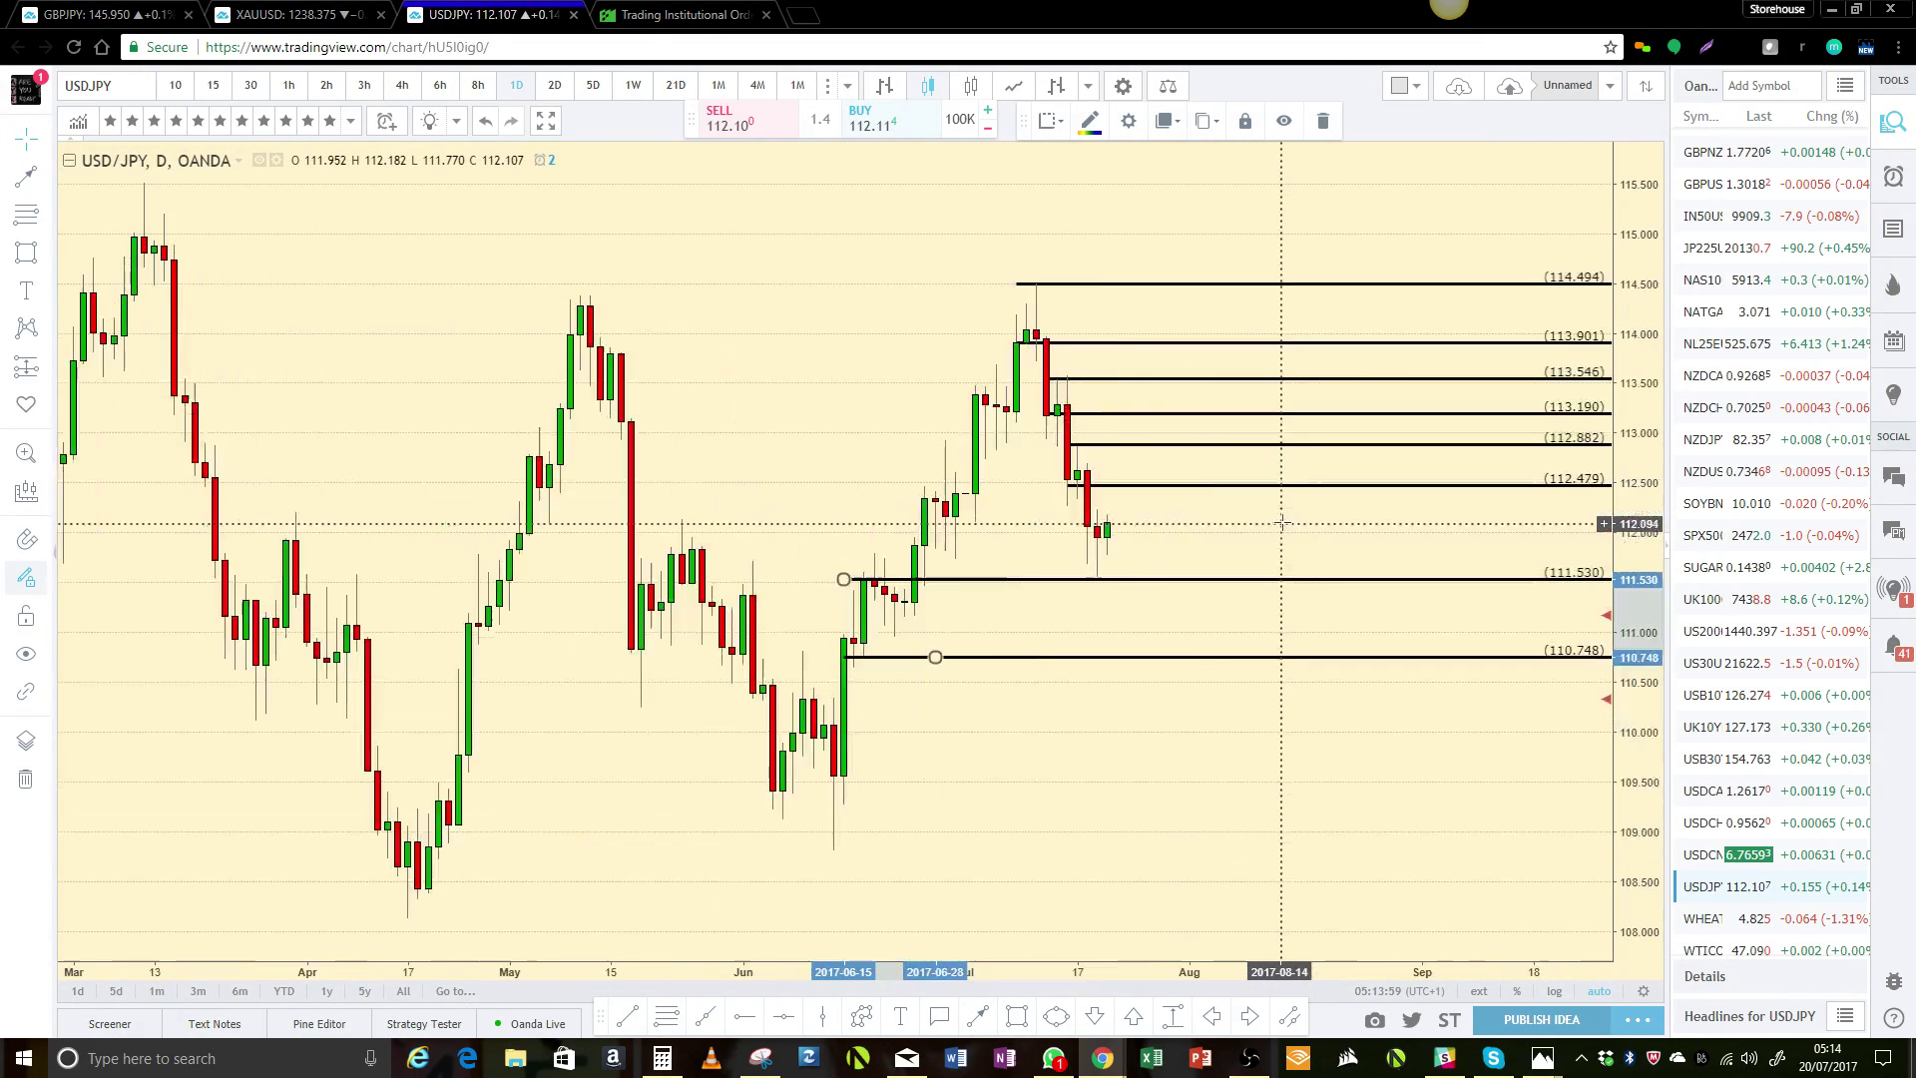
{"action": "left_click_drag", "start_coordinate": [1119, 486], "coordinate": [1118, 496]}
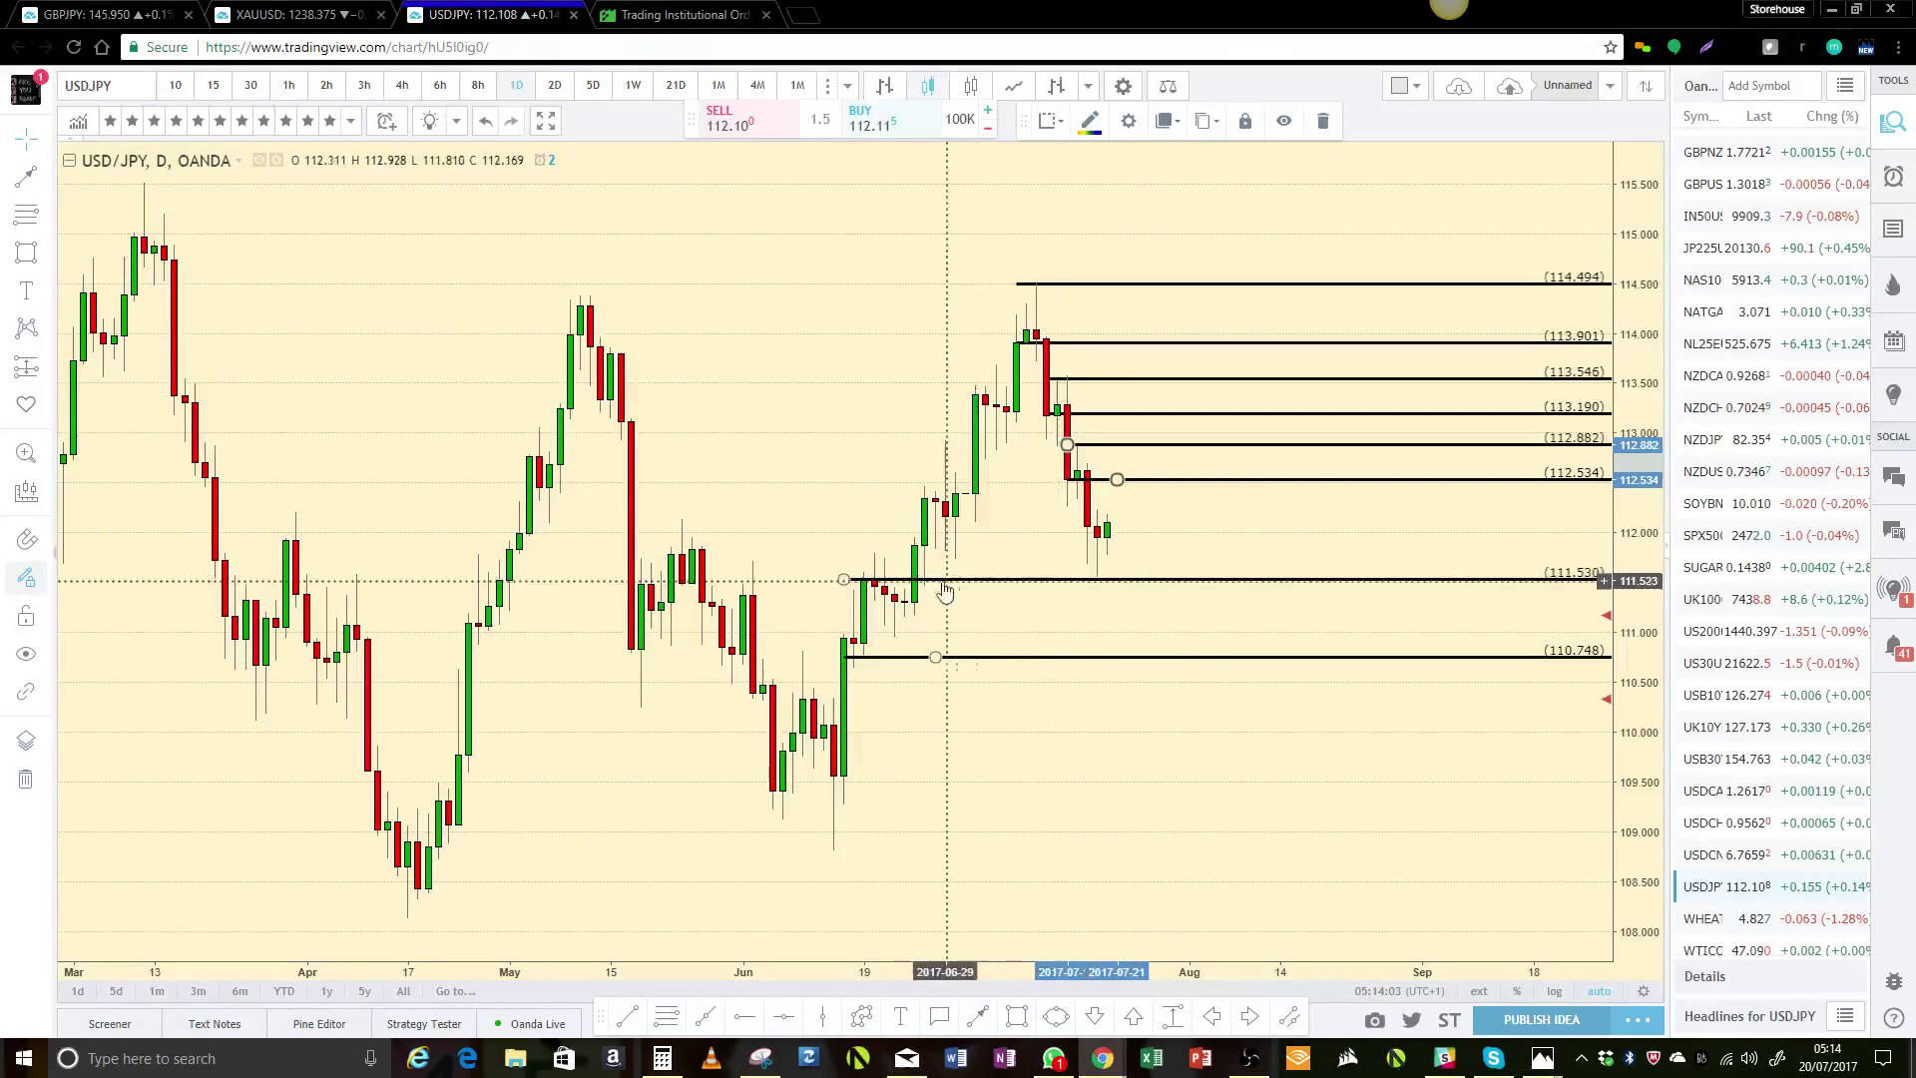
{"action": "left_click", "coordinate": [1118, 482]}
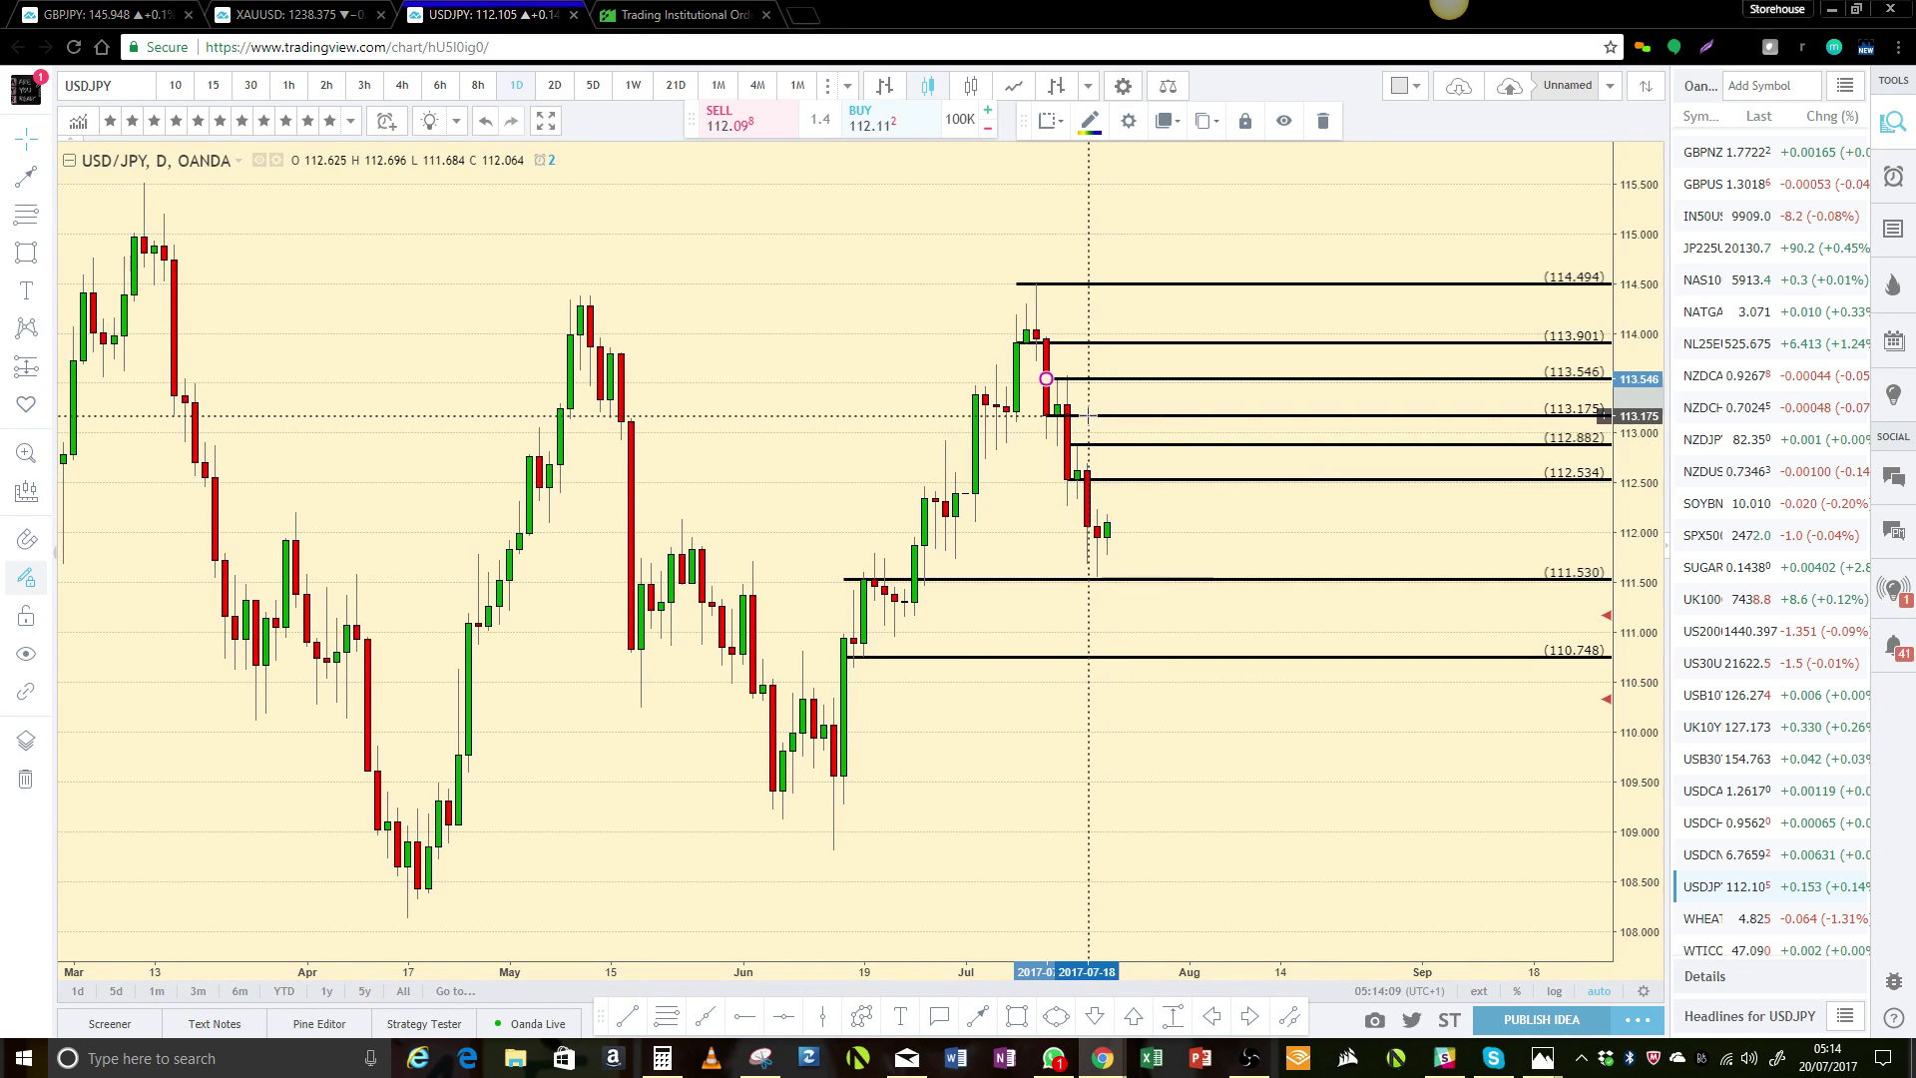
{"action": "left_click", "coordinate": [1089, 415]}
{"action": "left_click", "coordinate": [1047, 376]}
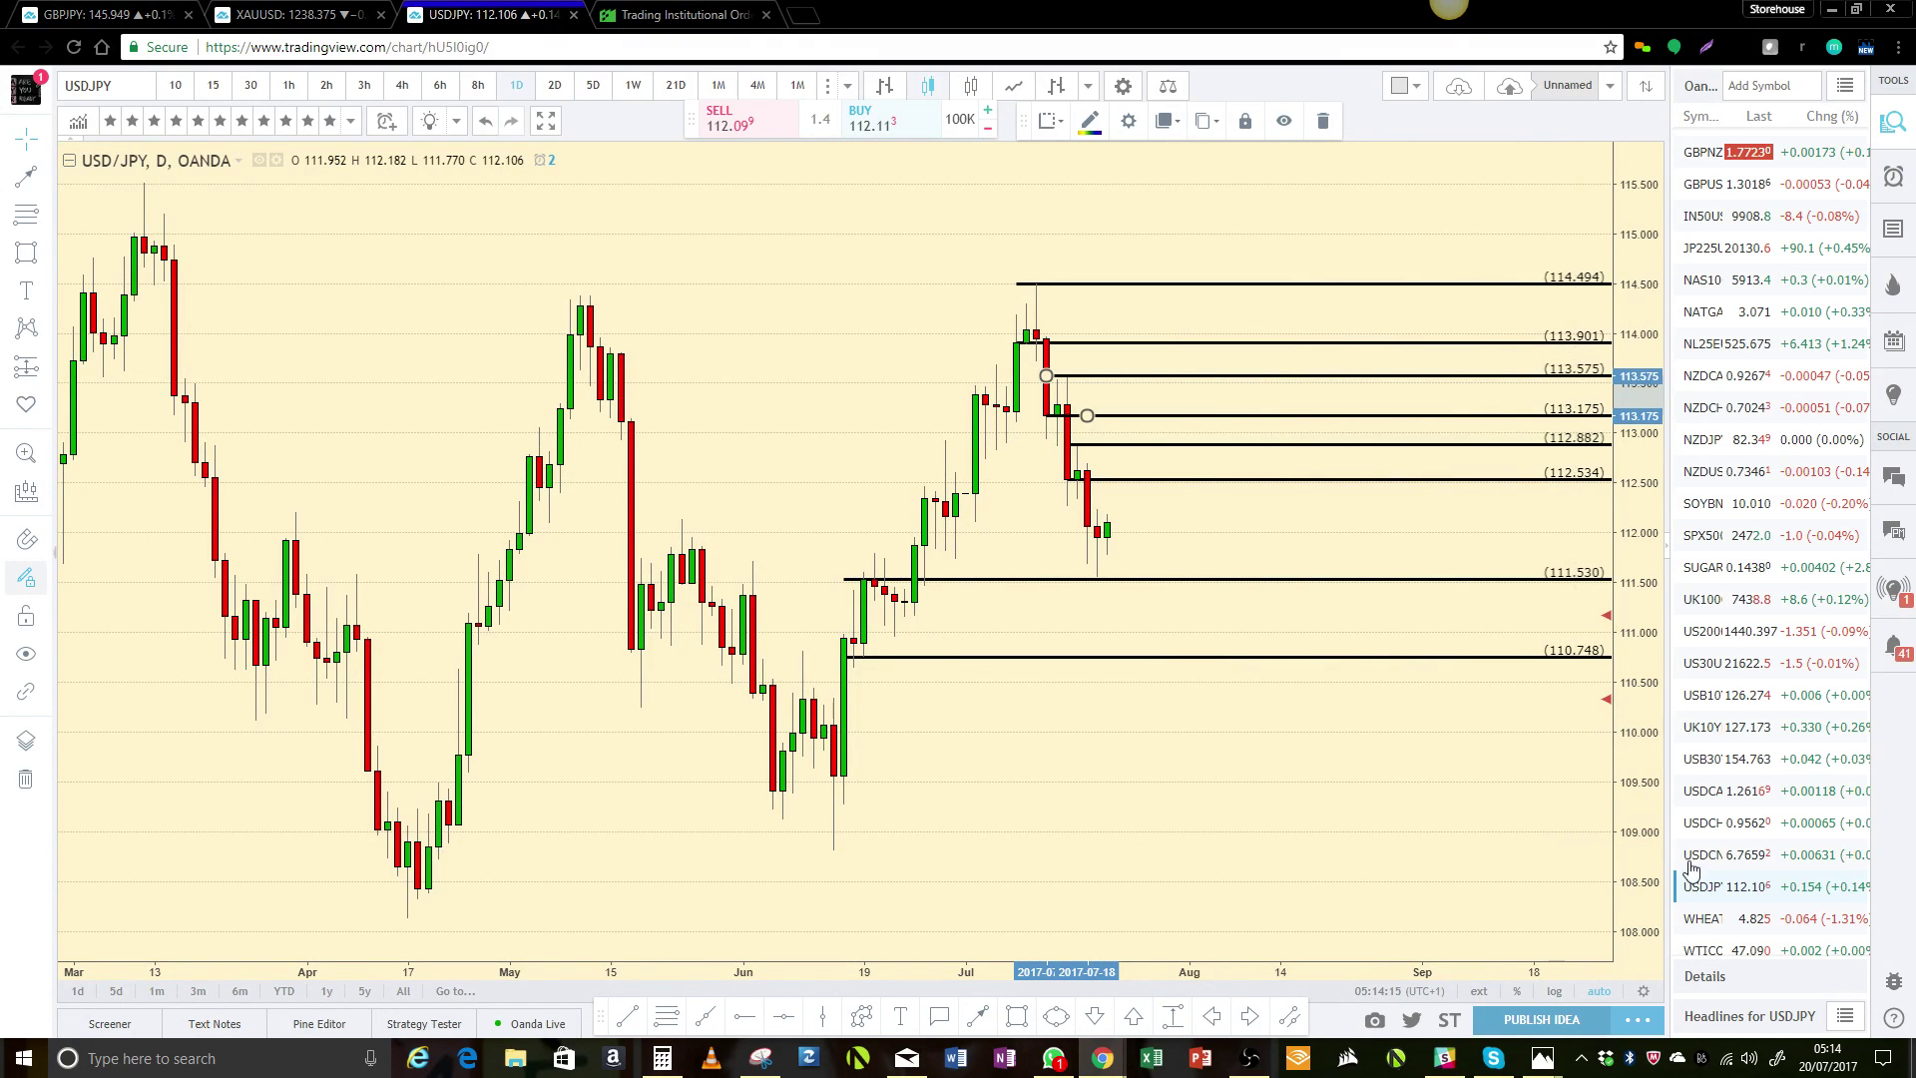
{"action": "scroll", "coordinate": [1732, 668], "scroll_direction": "up", "scroll_amount": 6}
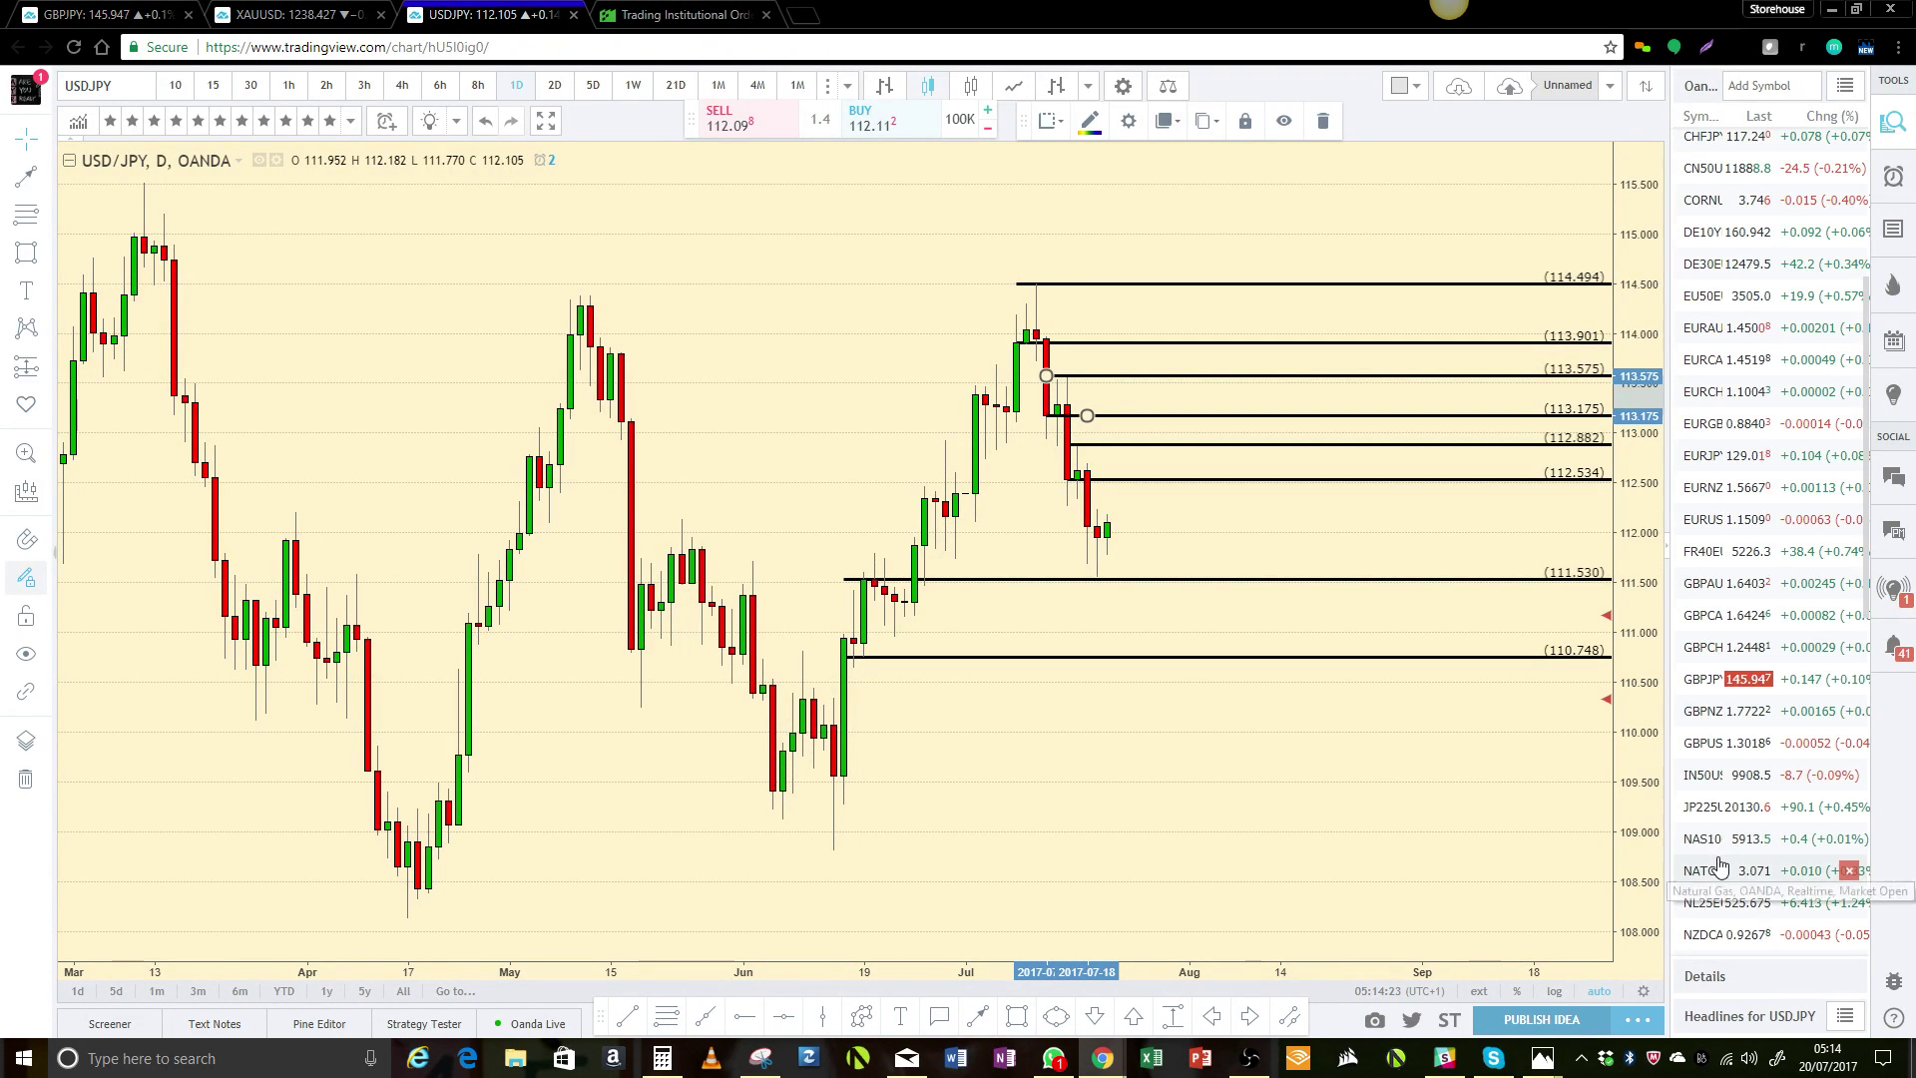
{"action": "scroll", "coordinate": [1719, 864], "scroll_direction": "down", "scroll_amount": 8}
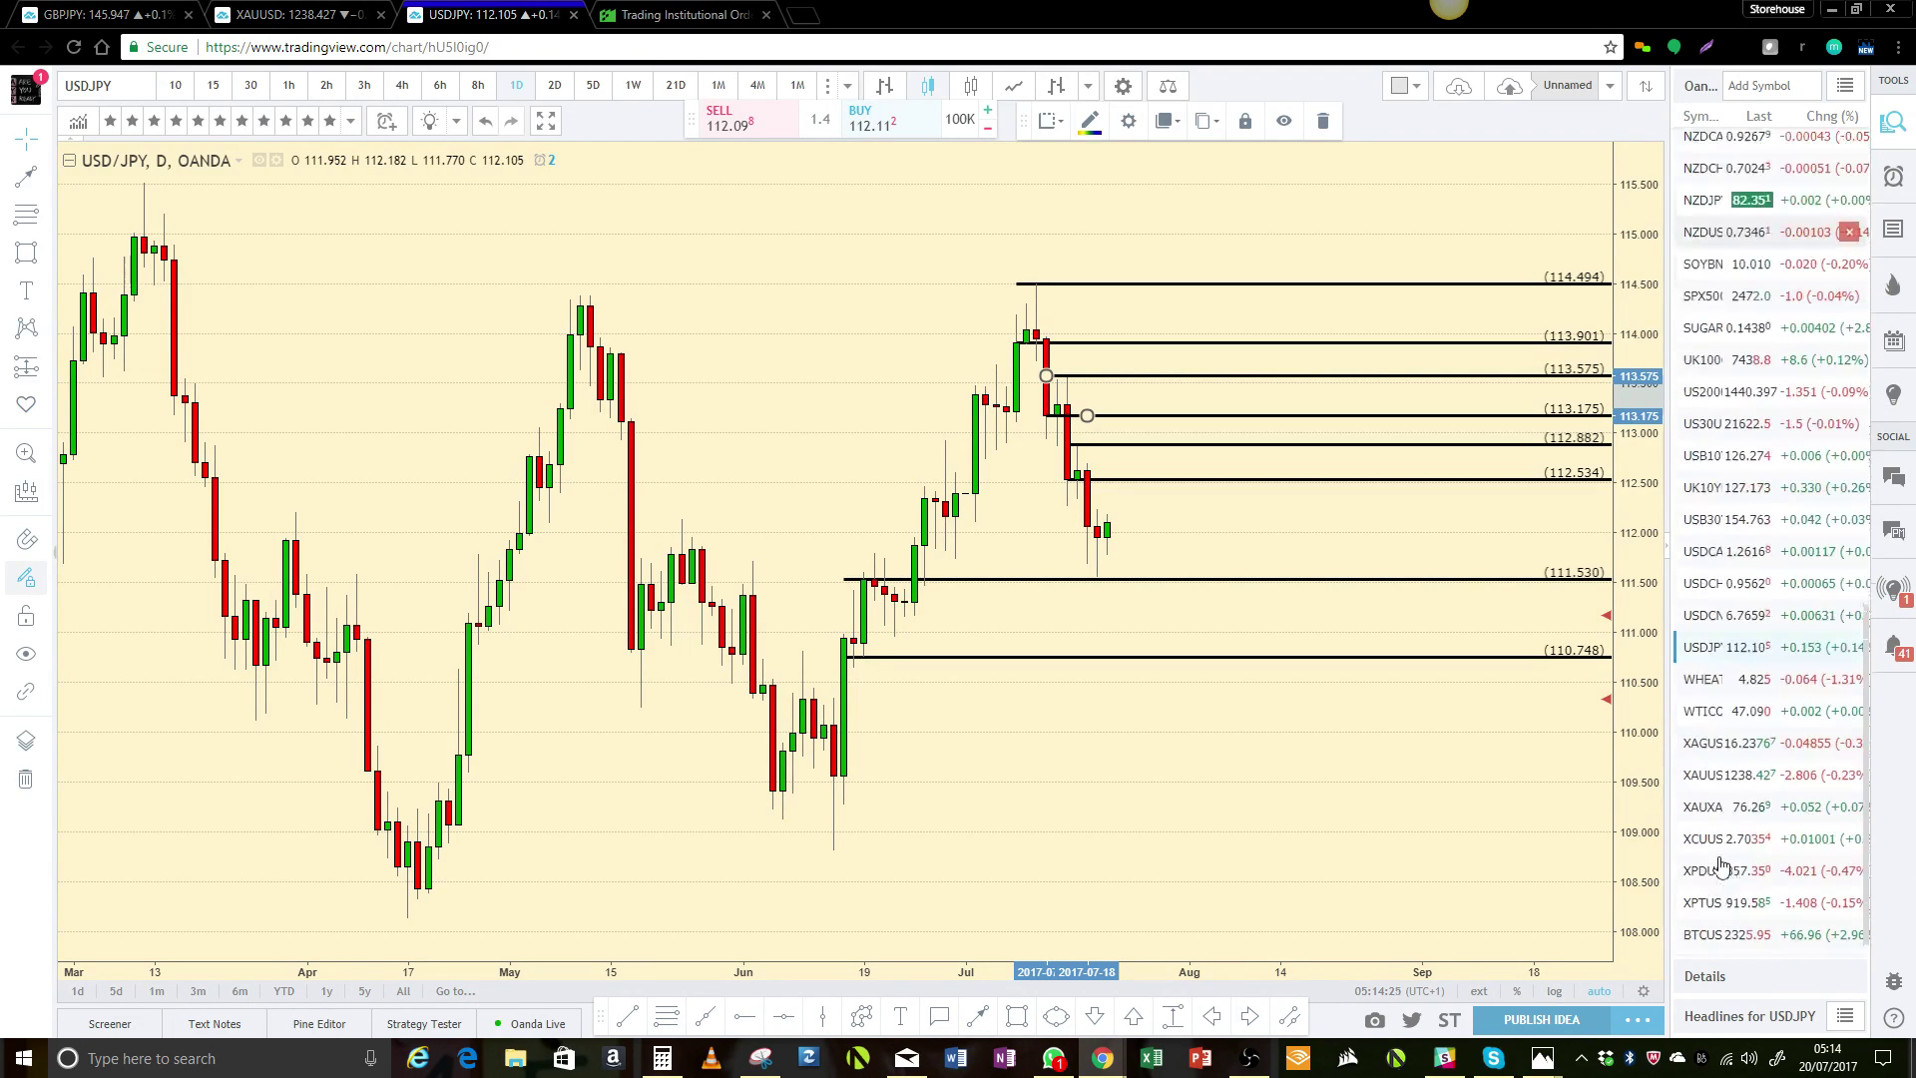
{"action": "scroll", "coordinate": [1722, 865], "scroll_direction": "up", "scroll_amount": 7}
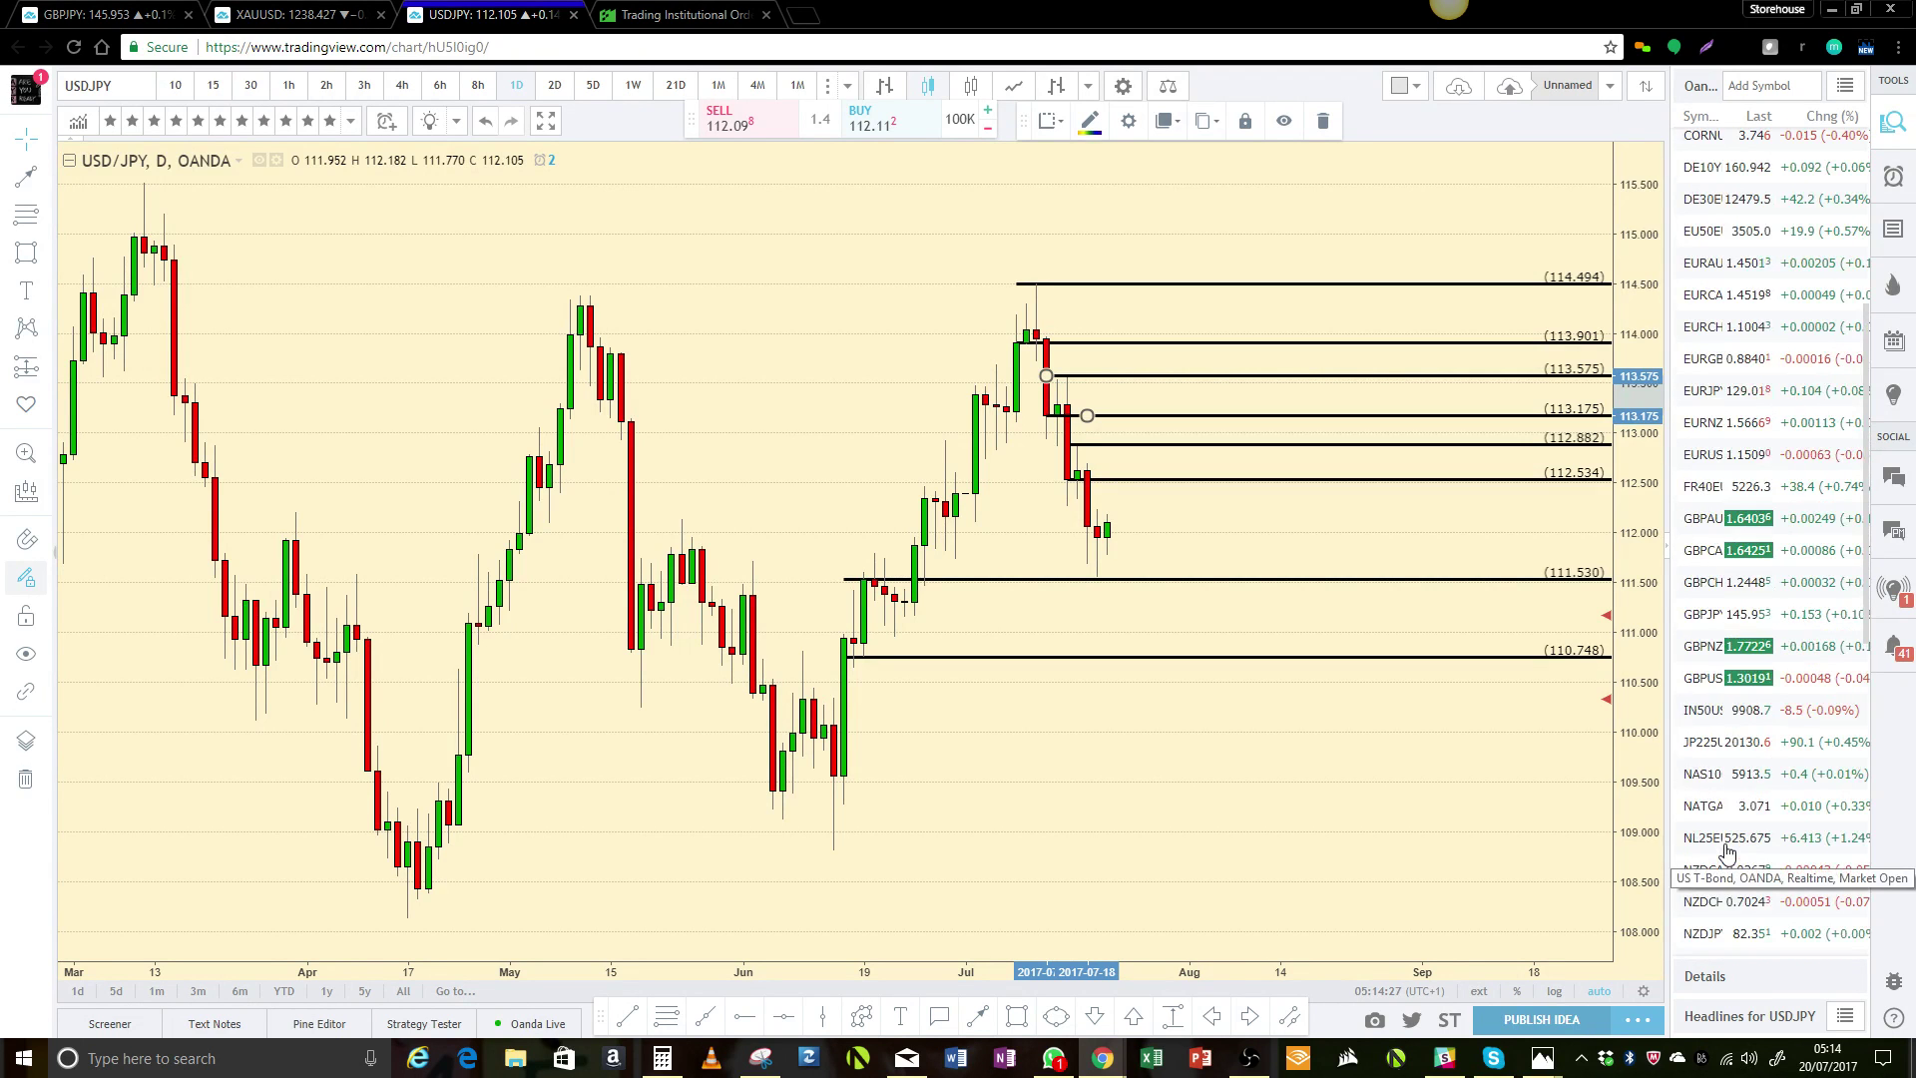
{"action": "scroll", "coordinate": [1728, 854], "scroll_direction": "up", "scroll_amount": 2}
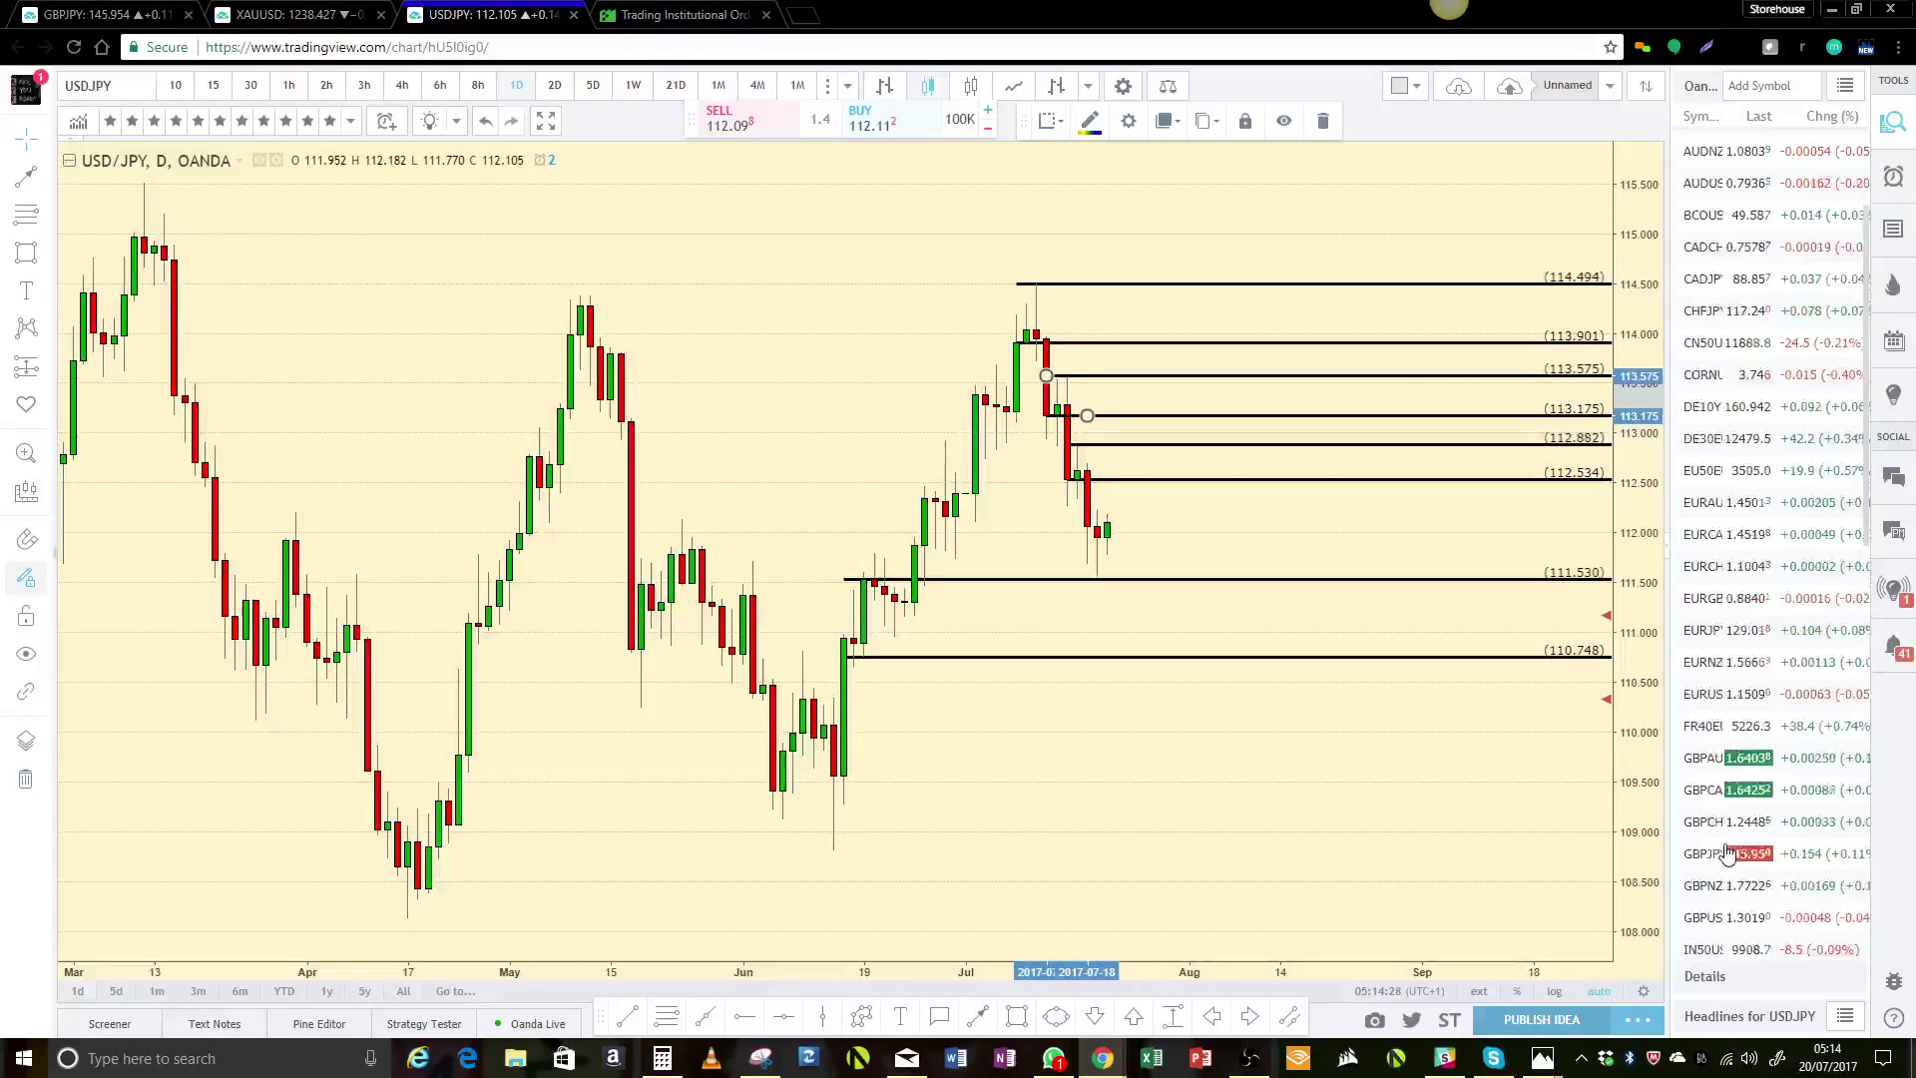
{"action": "left_click", "coordinate": [1710, 319]}
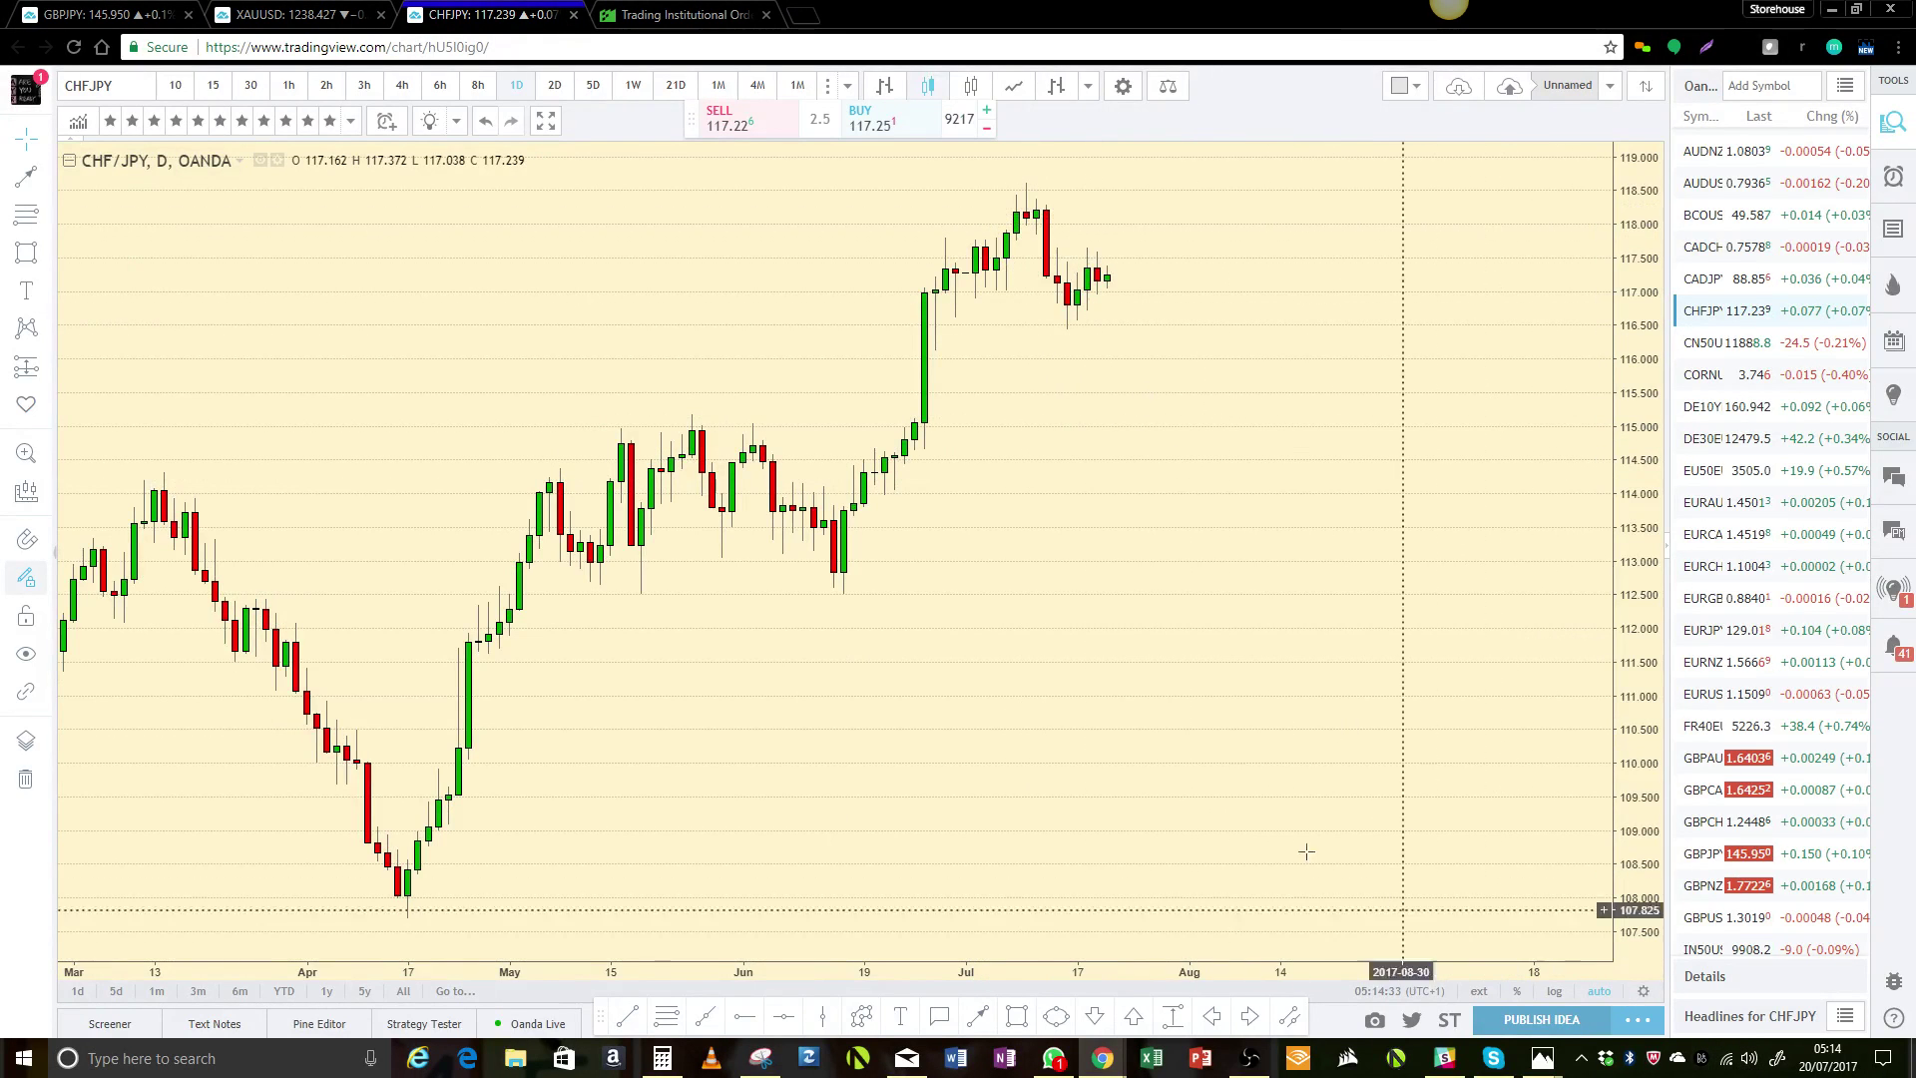
- Place CHF/JPY horizontal rays at 118.643 and 118.058, then at 113.983 and 114.568
{"action": "scroll", "coordinate": [1307, 852], "scroll_direction": "down", "scroll_amount": 5}
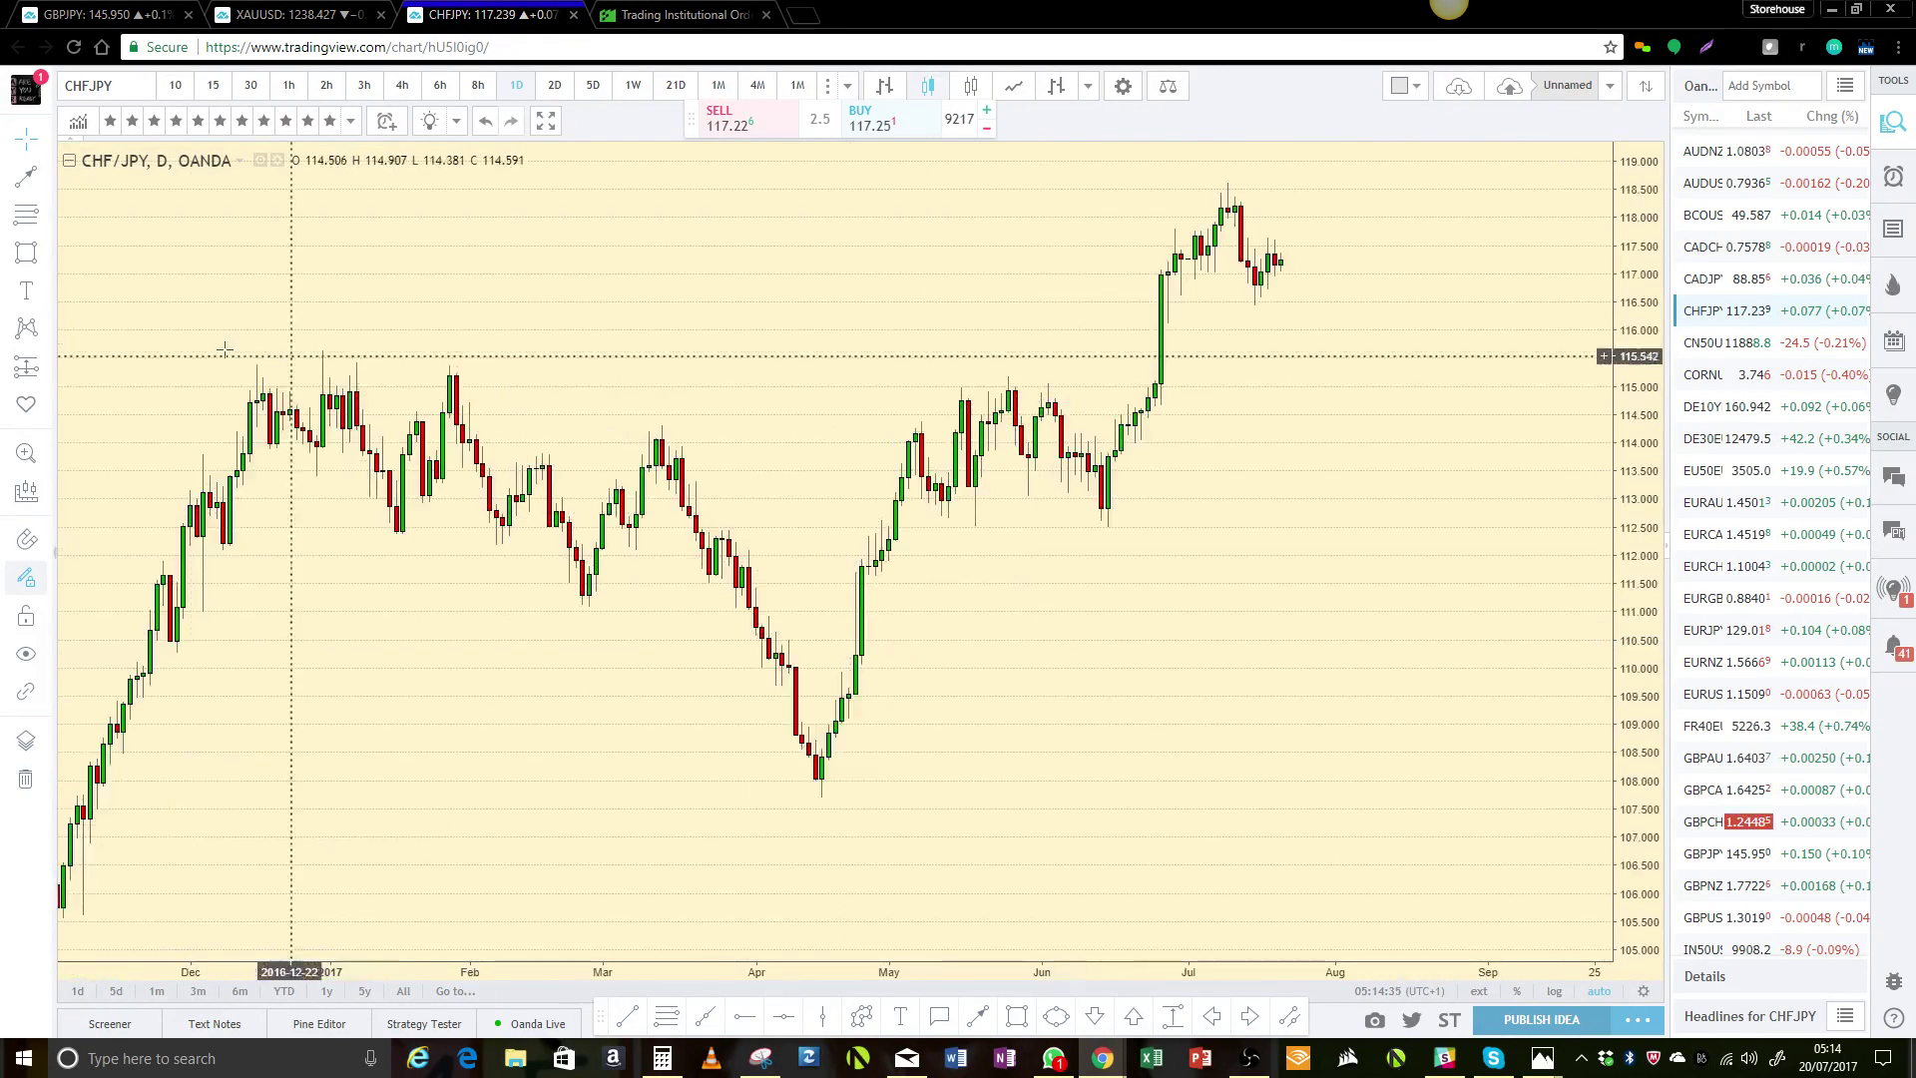
{"action": "left_click", "coordinate": [22, 219]}
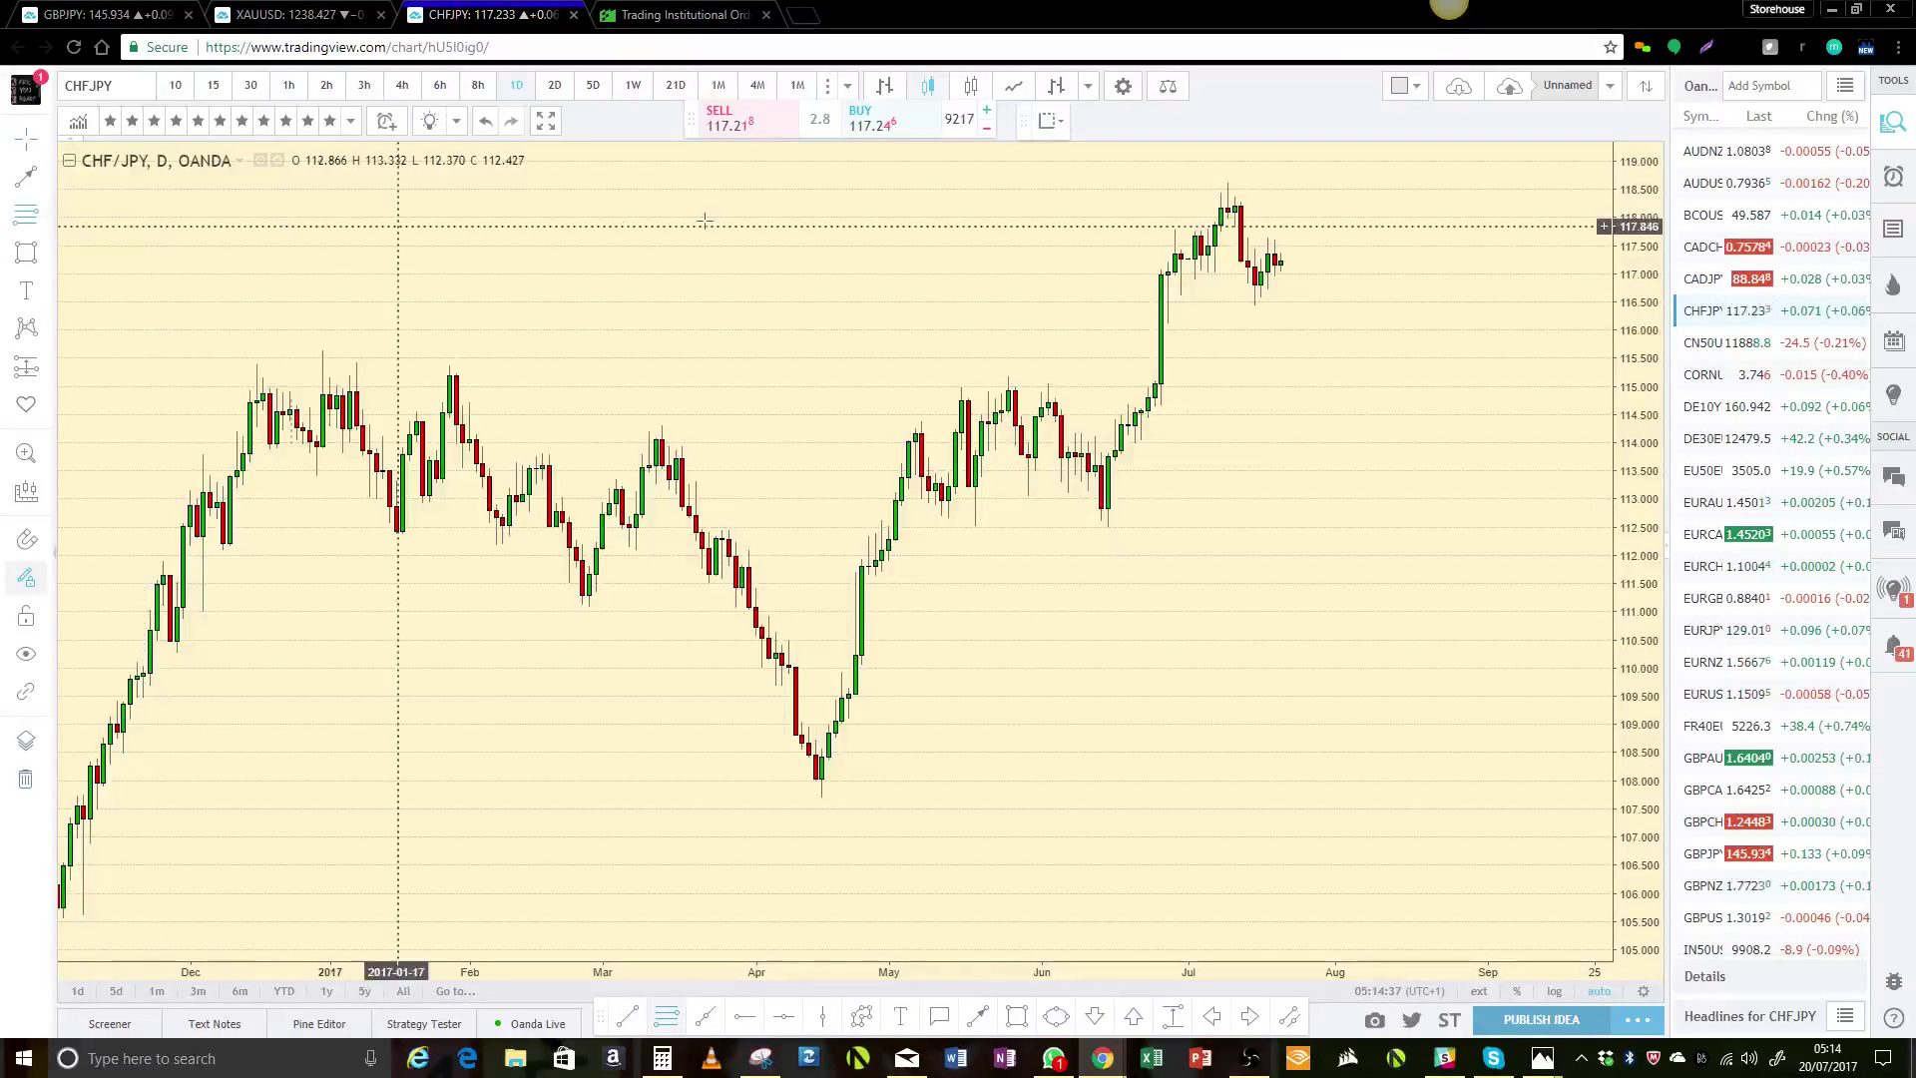
{"action": "left_click", "coordinate": [1220, 181]}
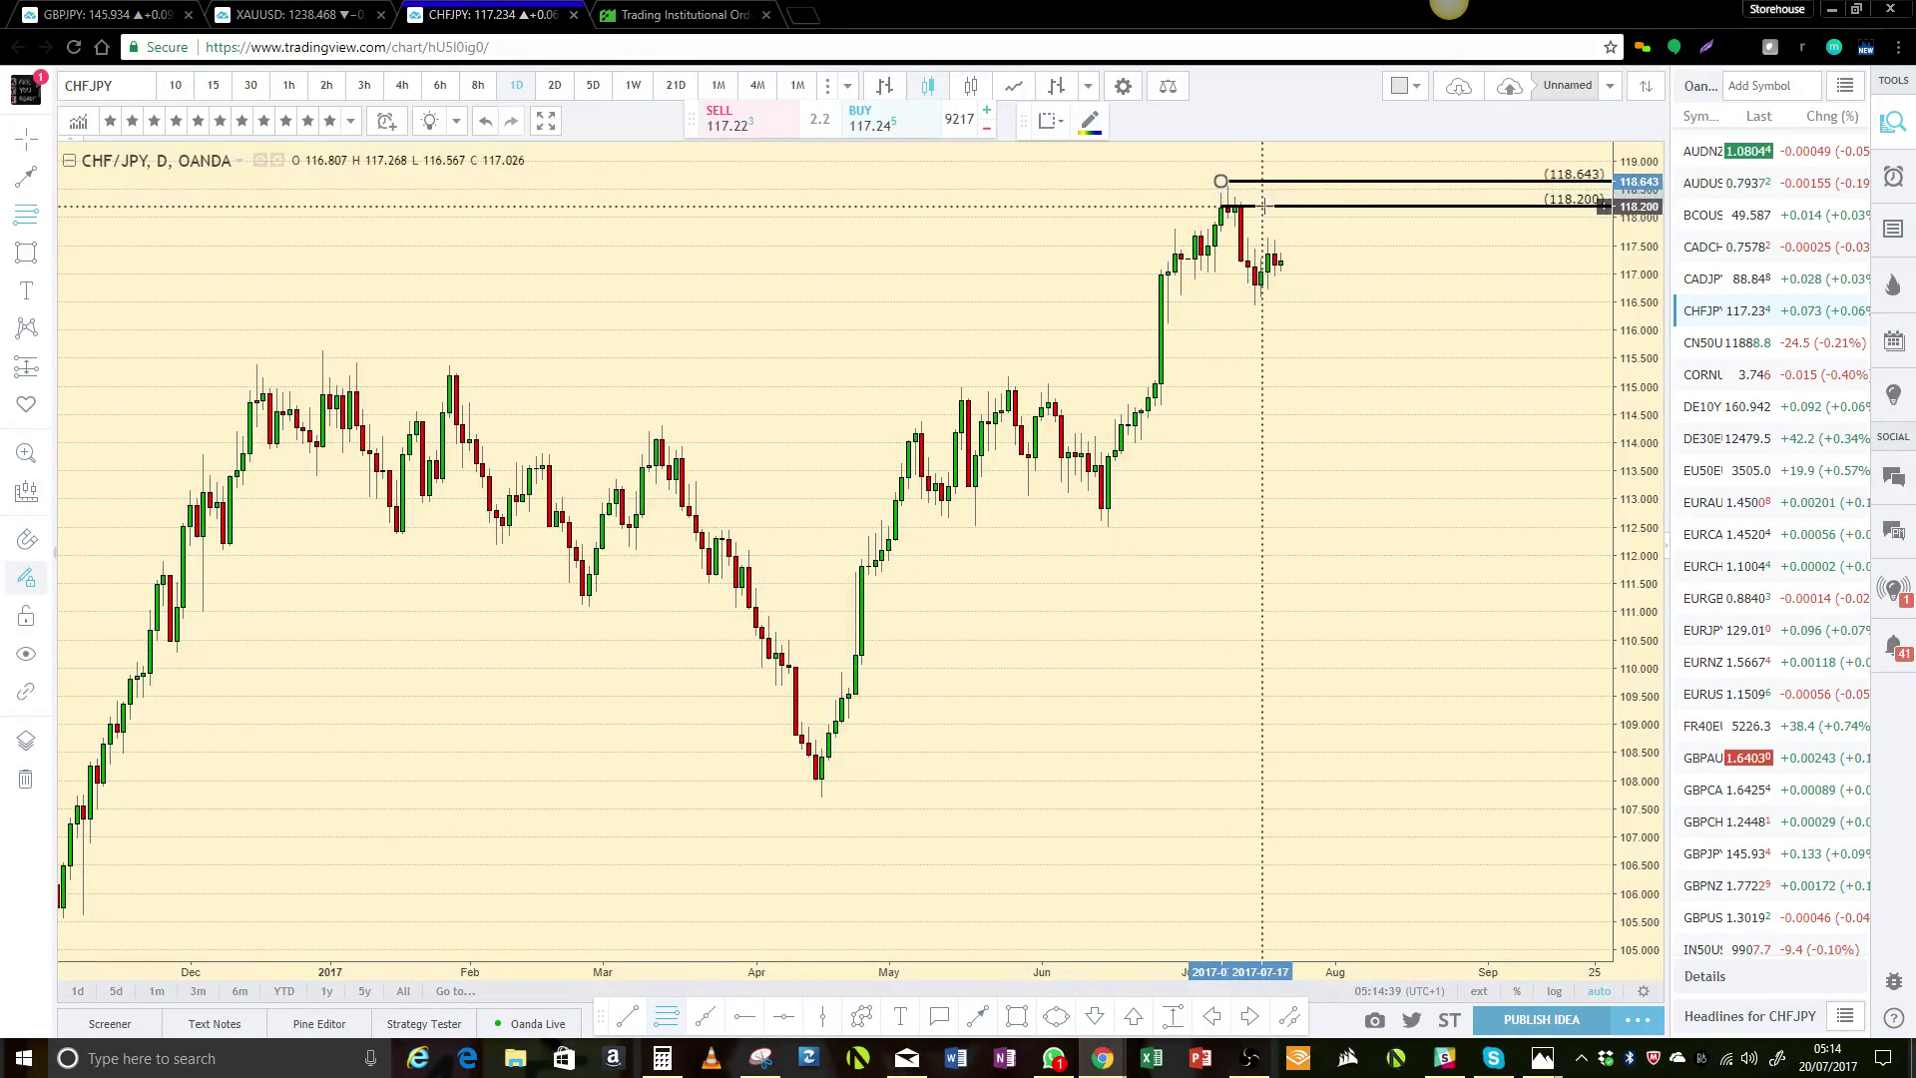
{"action": "left_click", "coordinate": [1261, 214]}
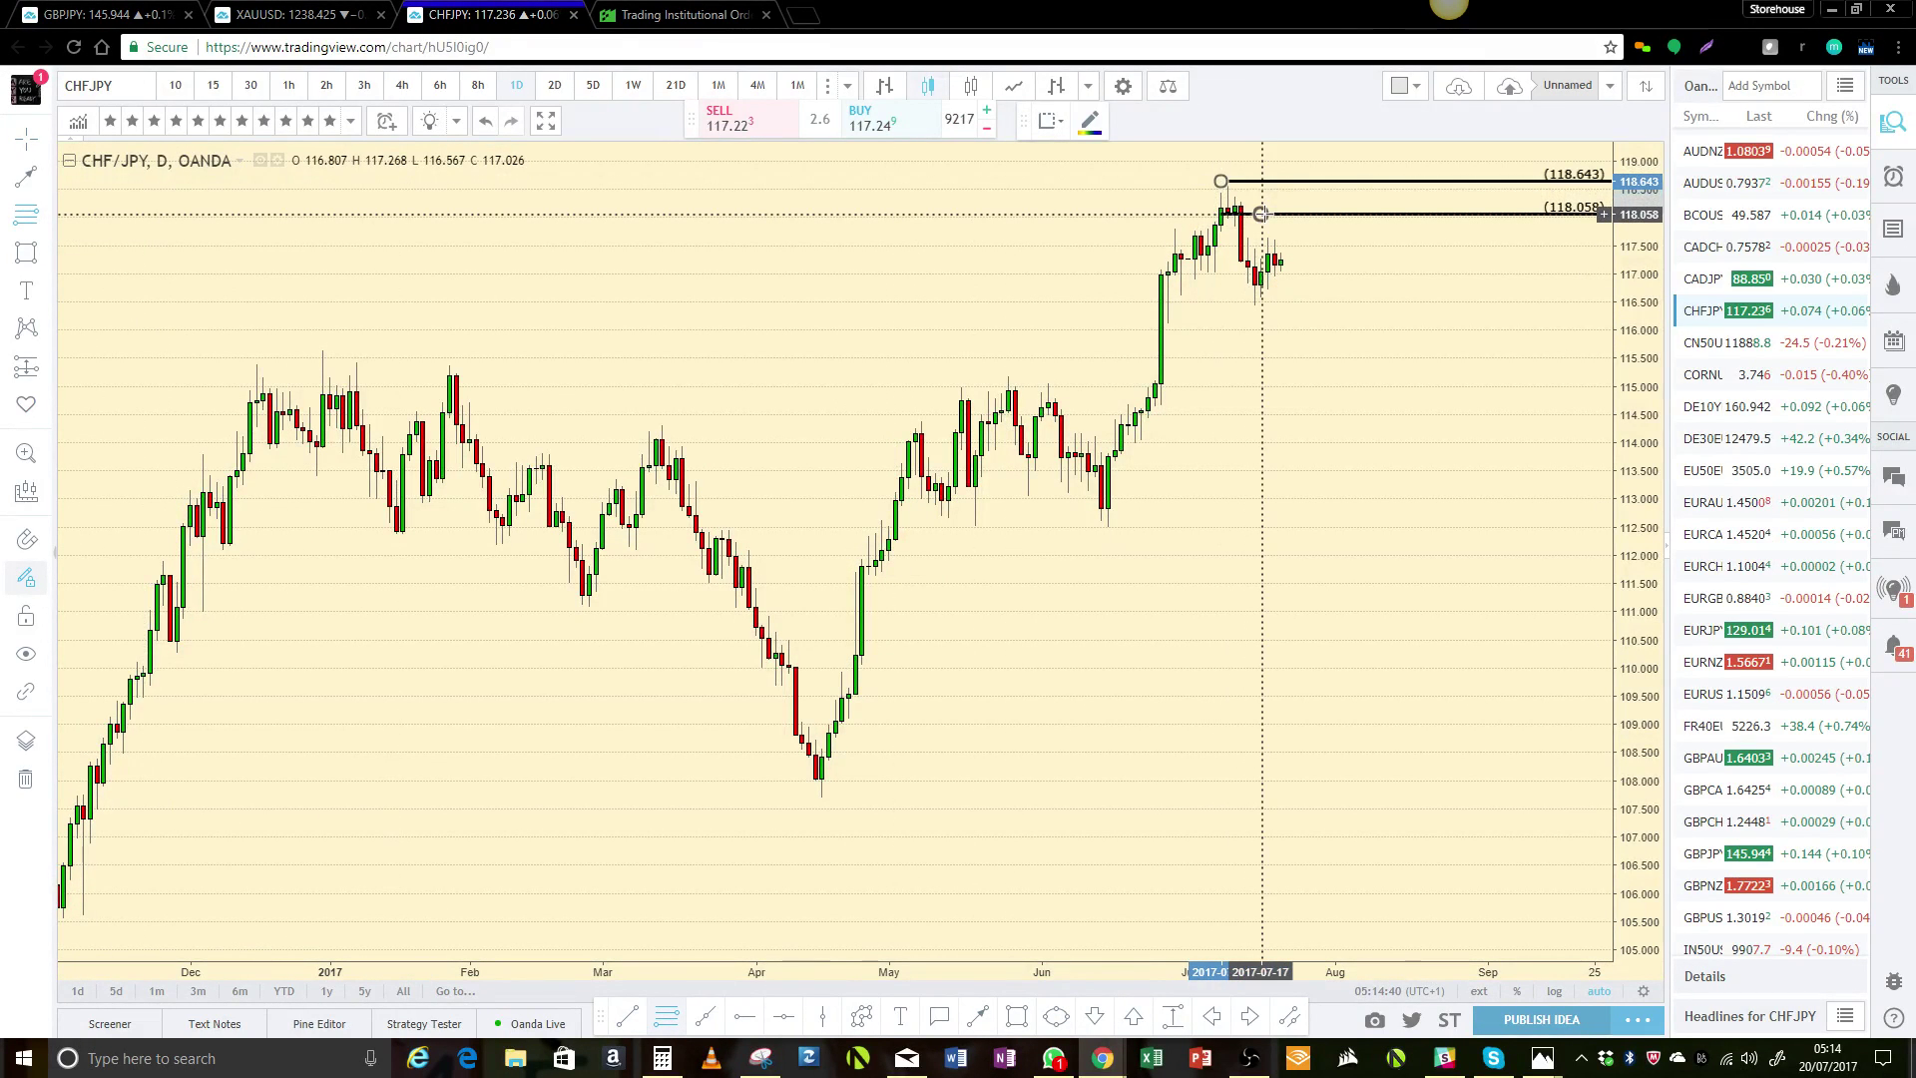
{"action": "left_click", "coordinate": [1117, 442]}
{"action": "left_click", "coordinate": [1116, 414]}
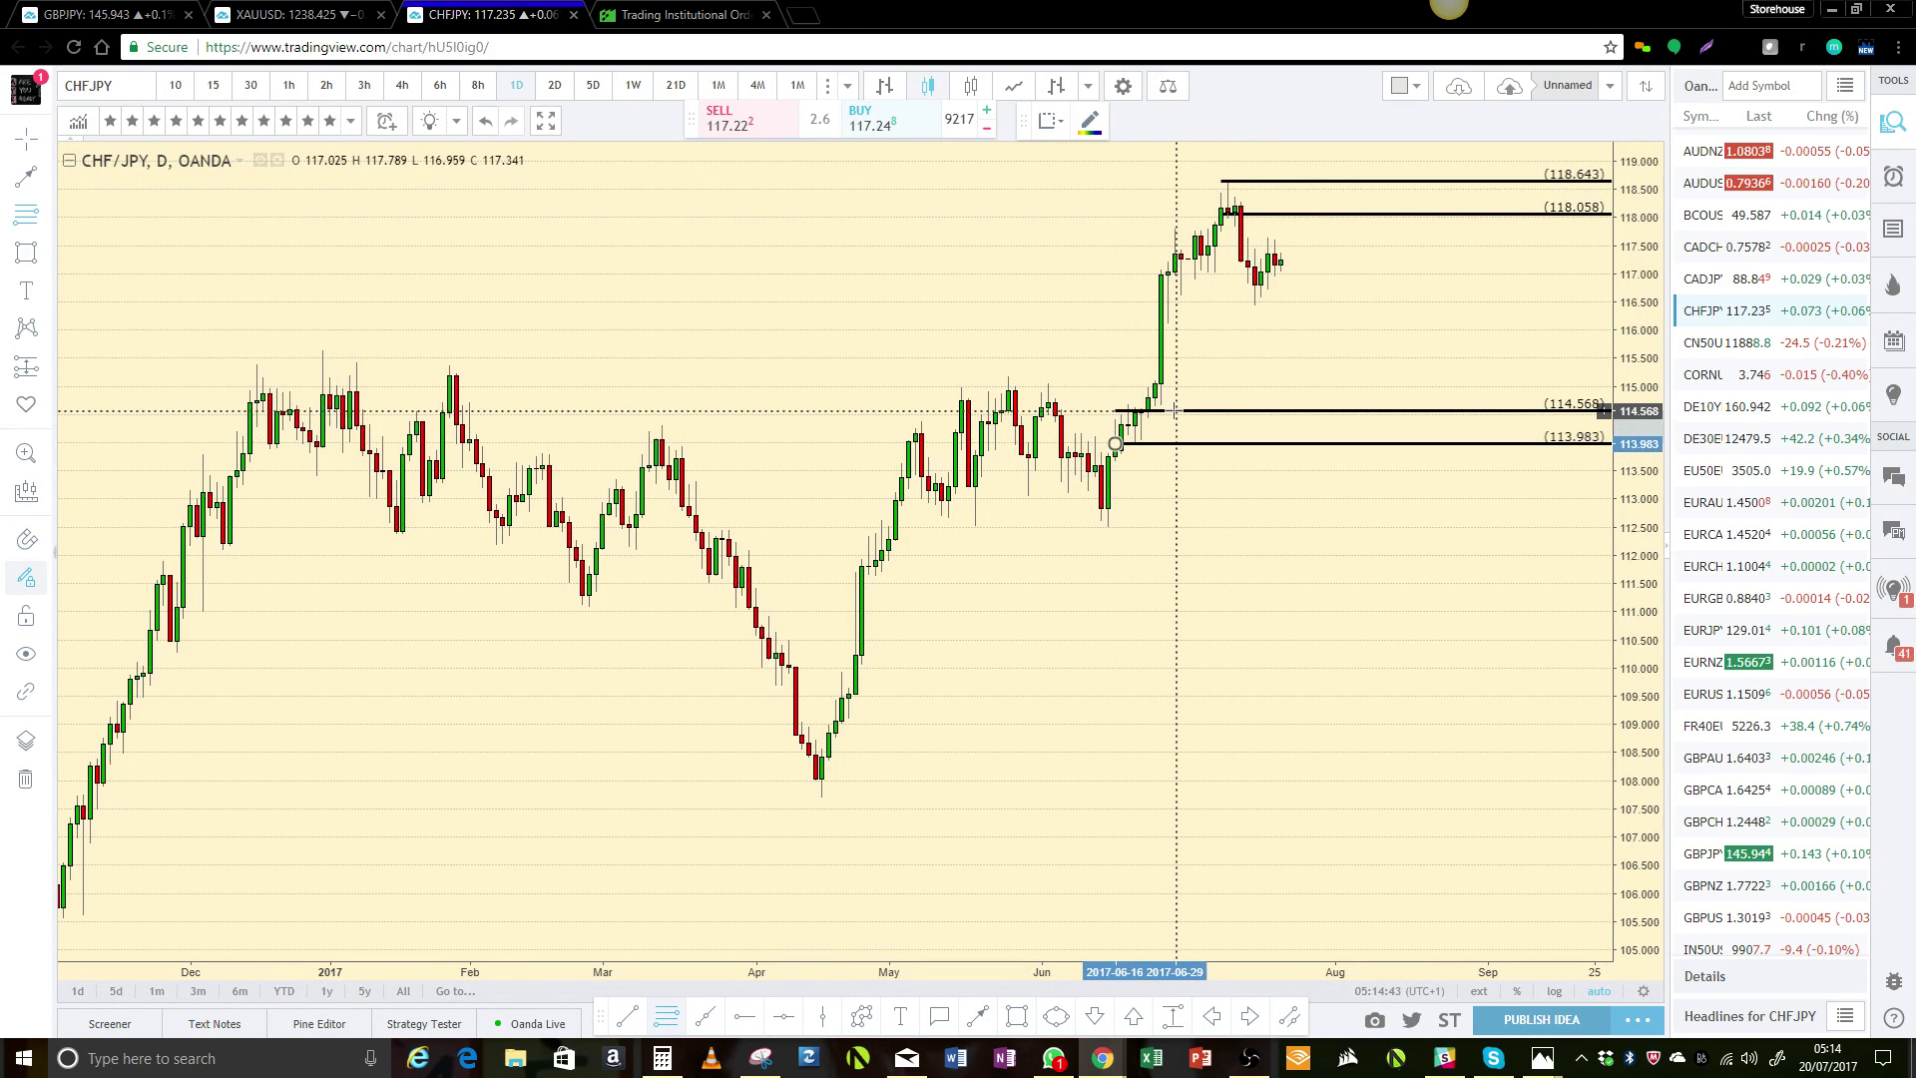
{"action": "left_click", "coordinate": [1175, 410]}
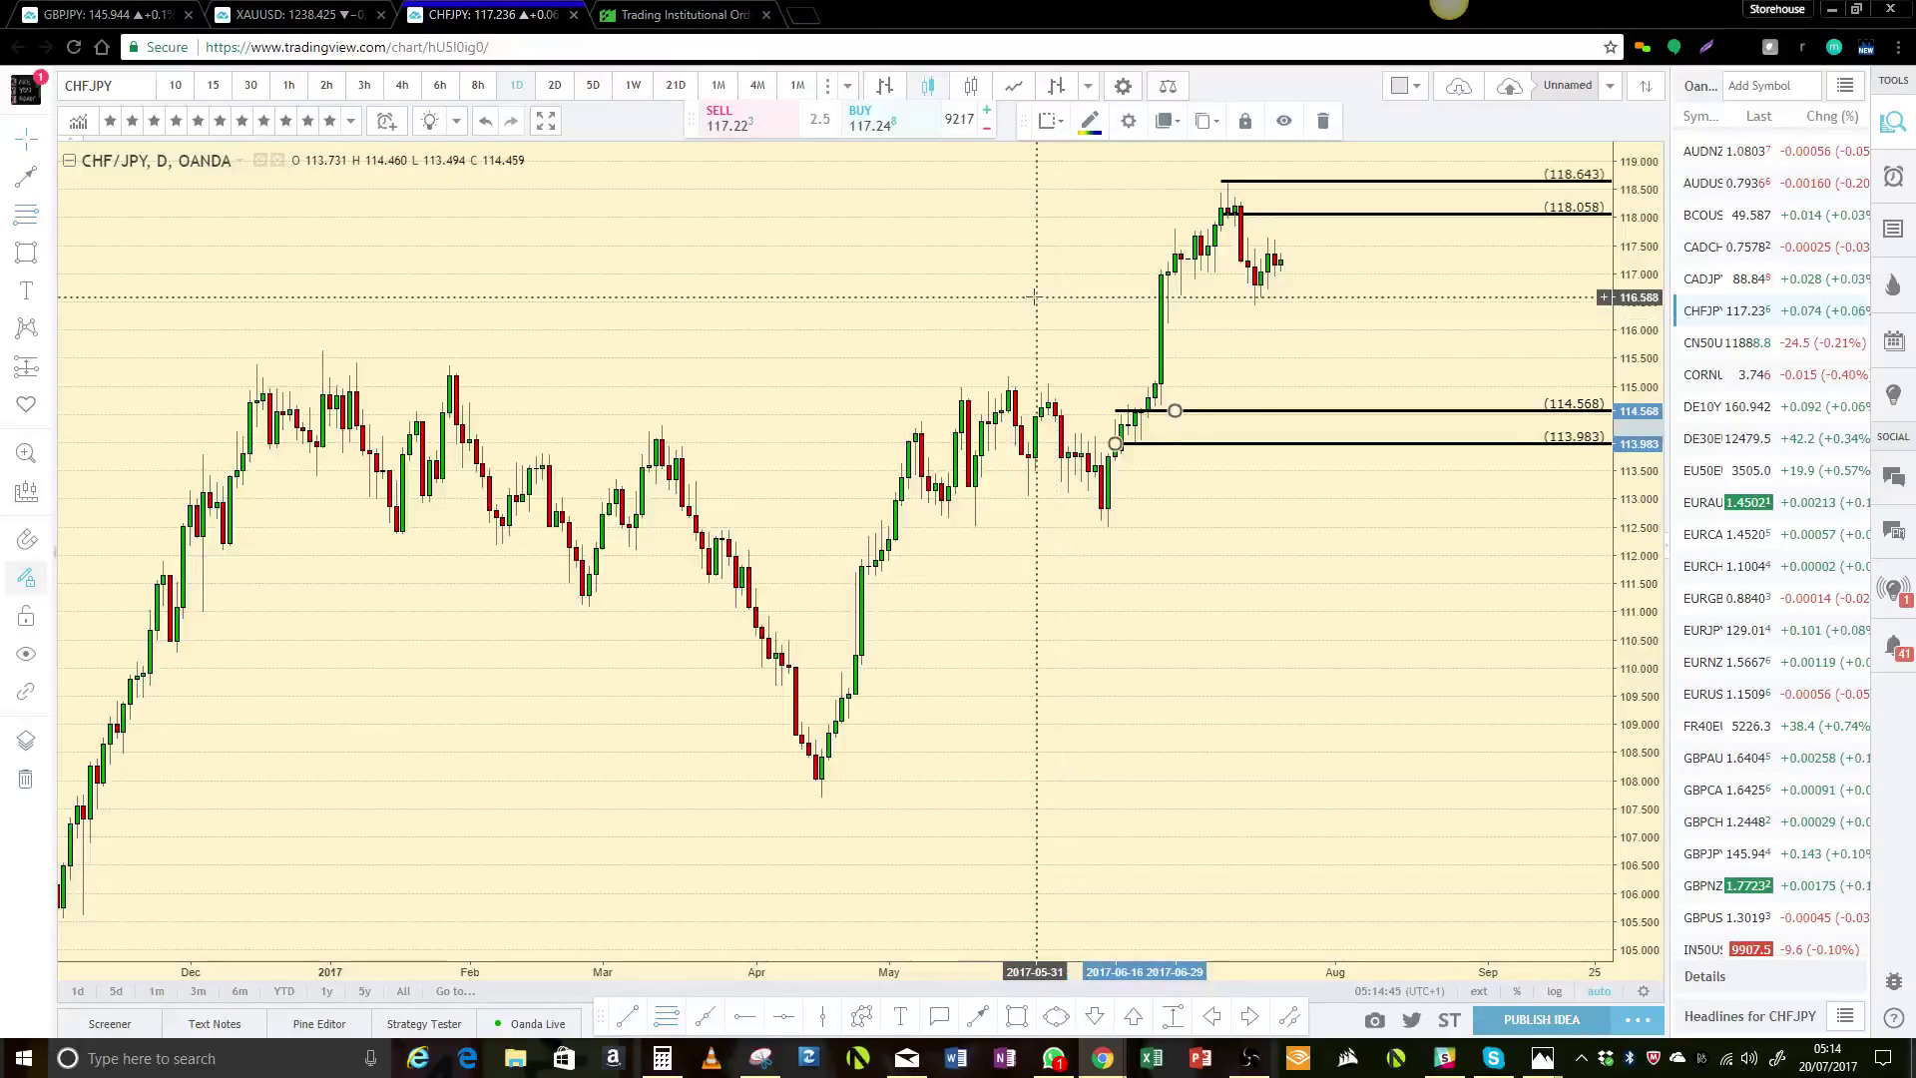